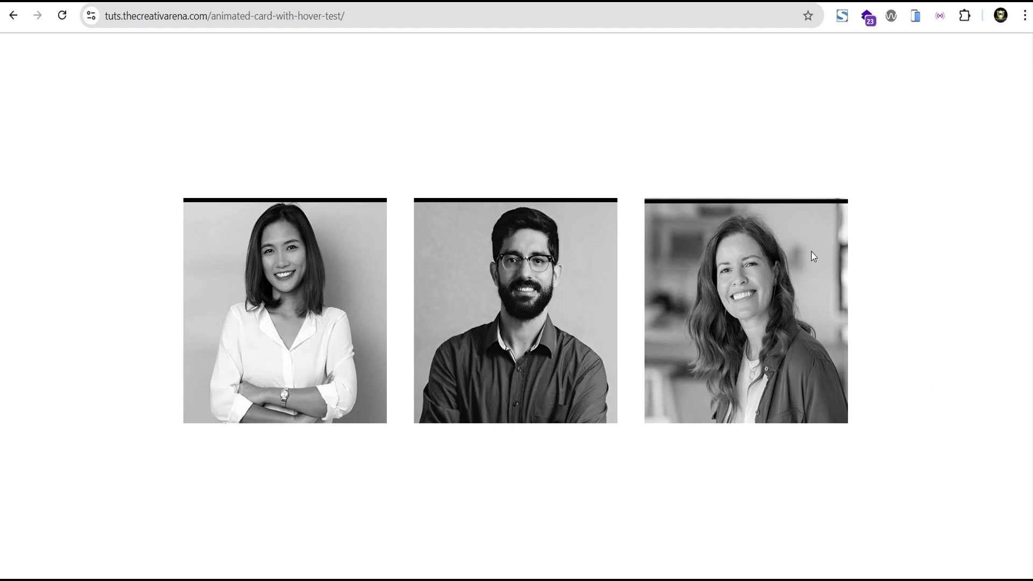
# Step: Preview the hover reveal animation on each of the three team member cards on the test page
pyautogui.moveTo(795, 251)
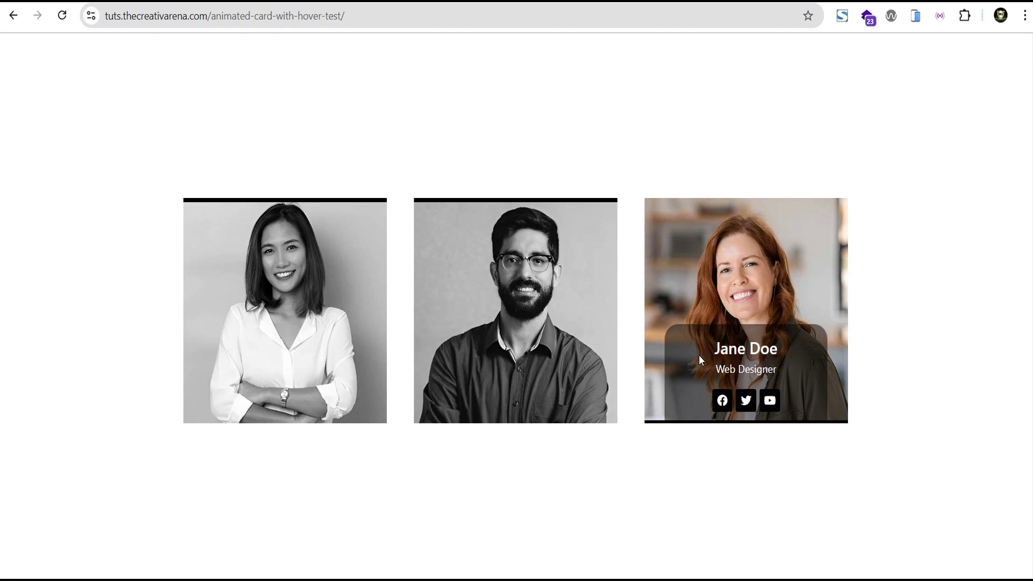
pyautogui.moveTo(556, 376)
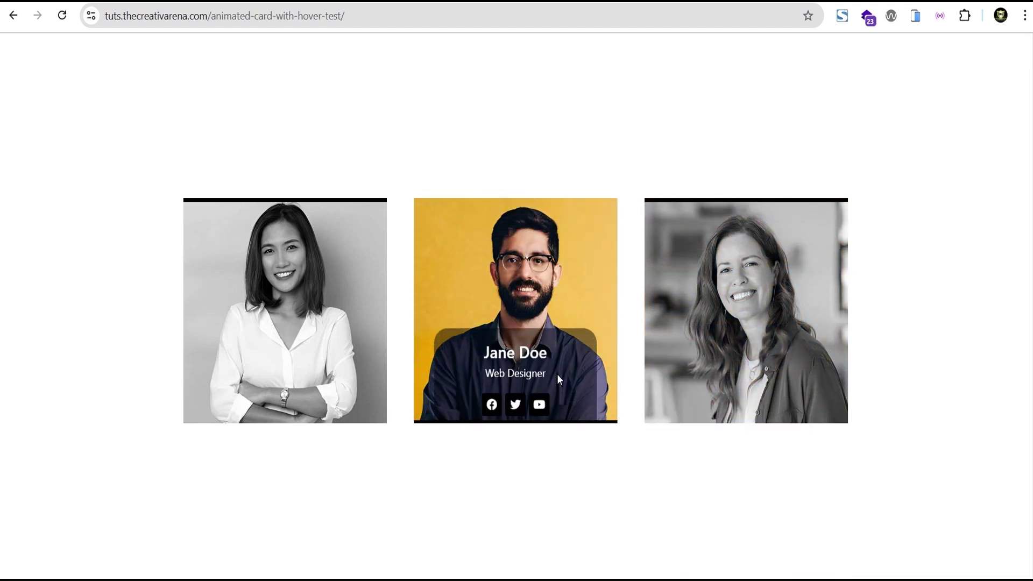
pyautogui.moveTo(328, 259)
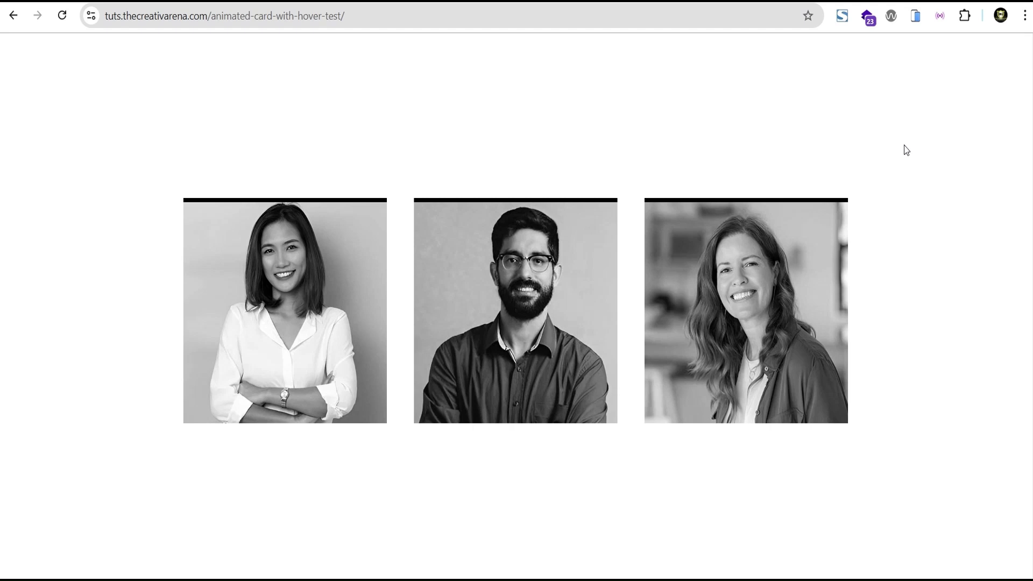
pyautogui.scroll(-10, 904, 147)
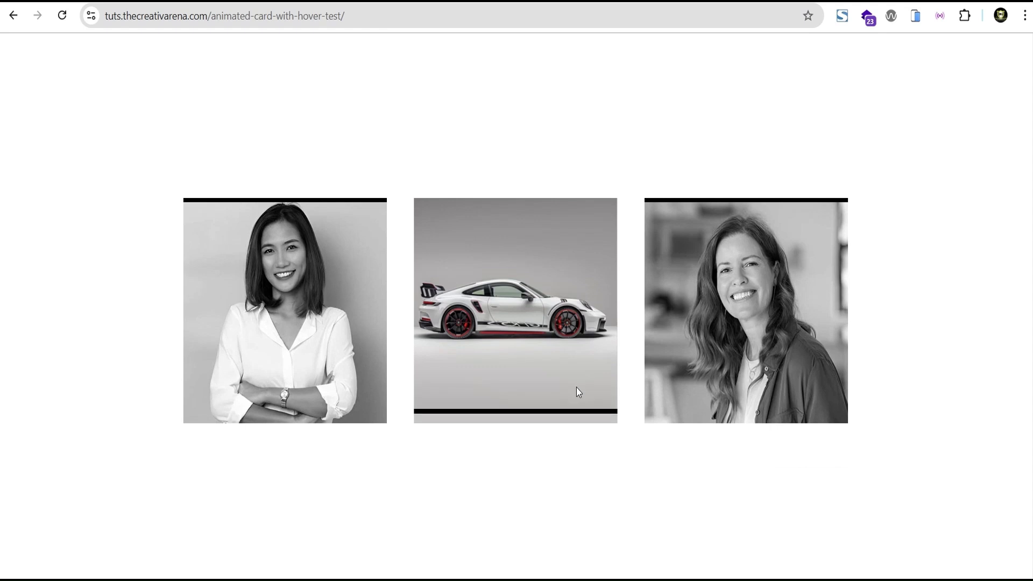
pyautogui.moveTo(360, 338)
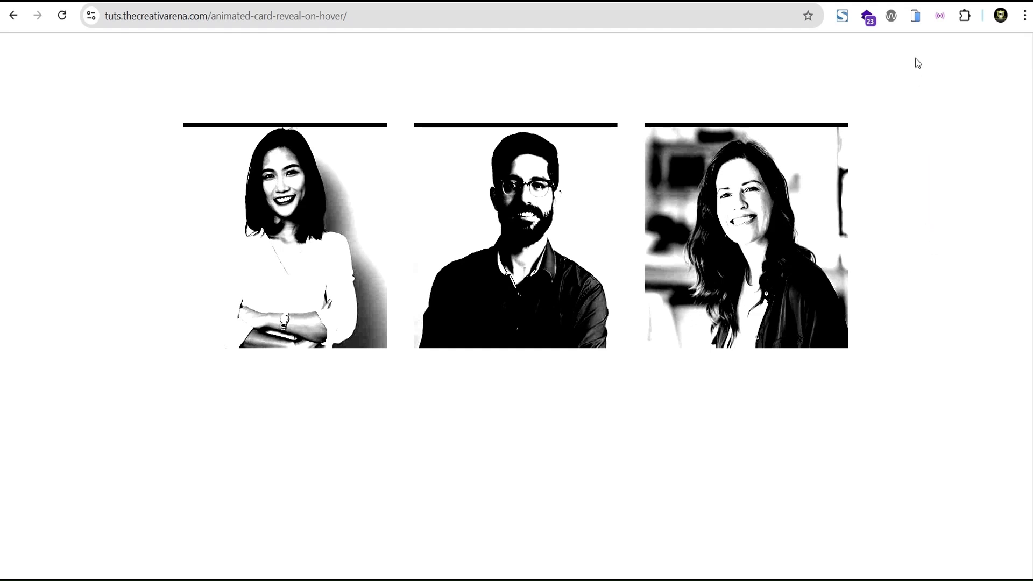
# Step: Open the card page in the mobile simulator and preview the hover effect on the tablet layout
pyautogui.click(914, 16)
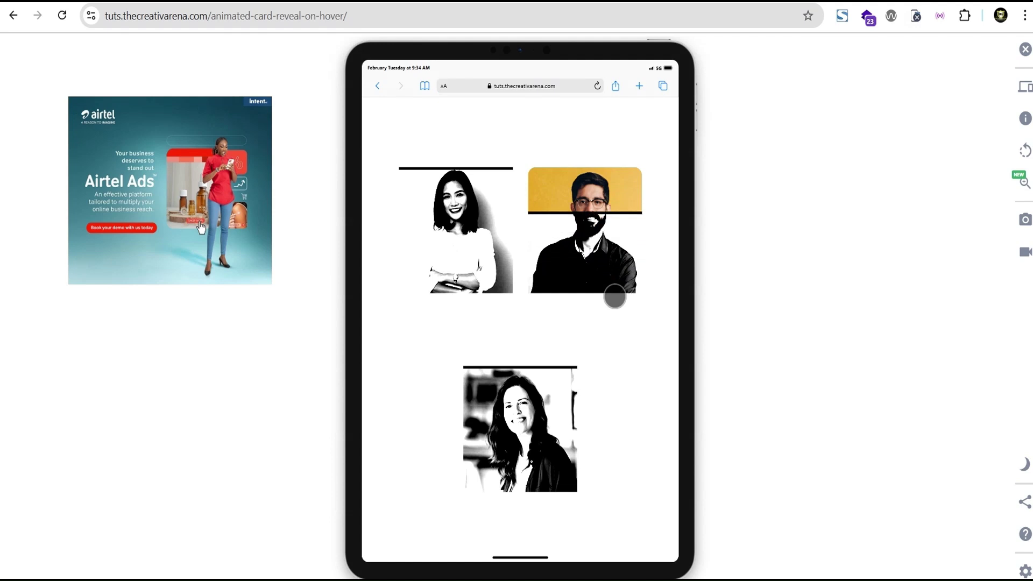
pyautogui.moveTo(609, 211)
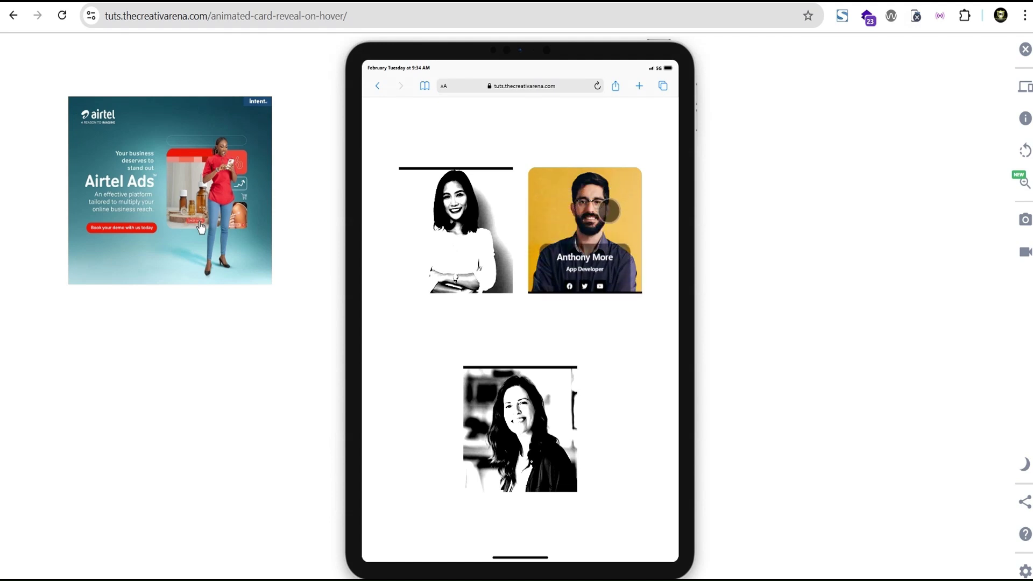
pyautogui.moveTo(473, 237)
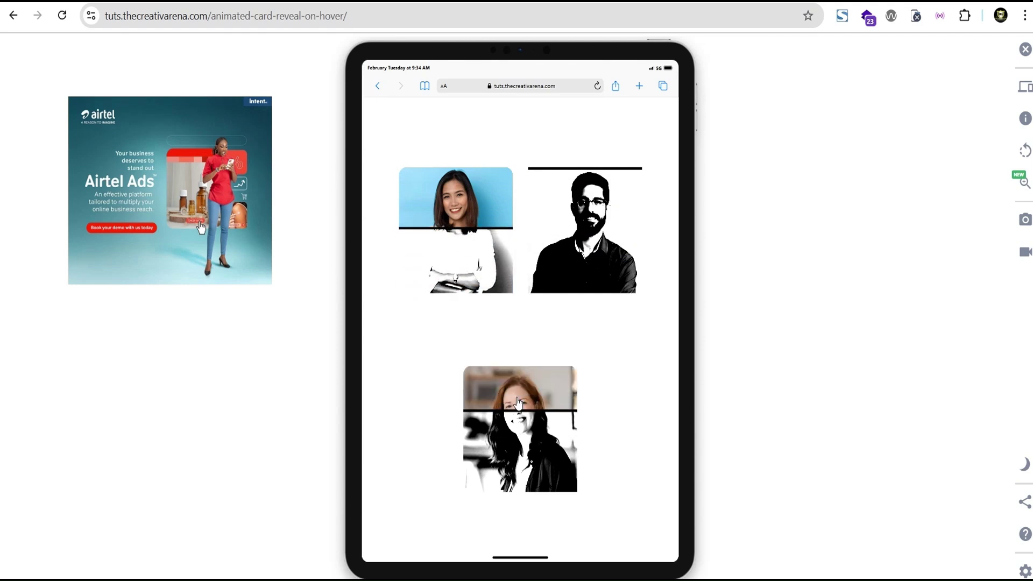
# Step: Switch the simulated device to iPhone 11 PRO MAX and review the stacked cards and their reveal effect
pyautogui.click(1024, 92)
pyautogui.scroll(-3, 816, 350)
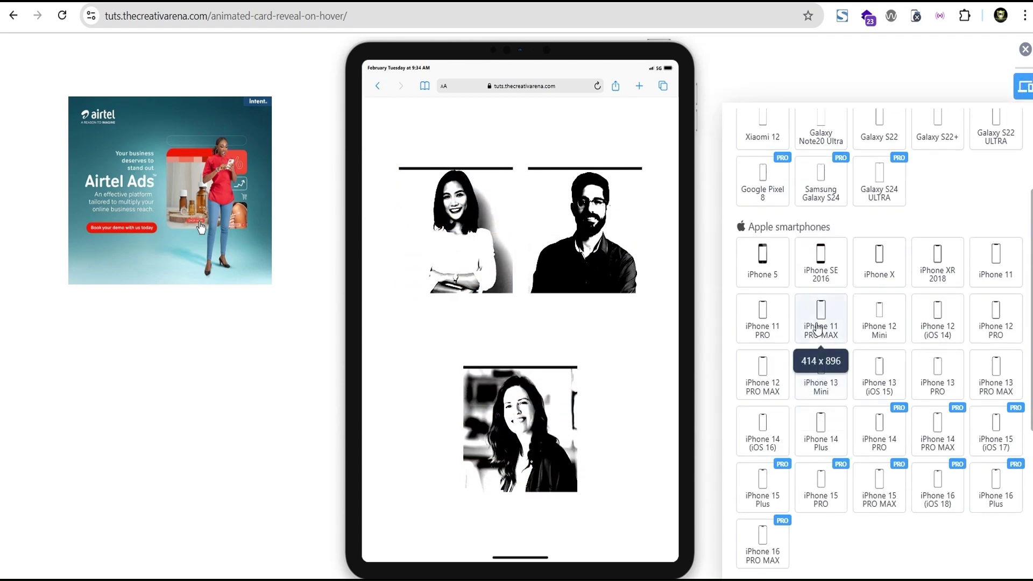
pyautogui.click(818, 327)
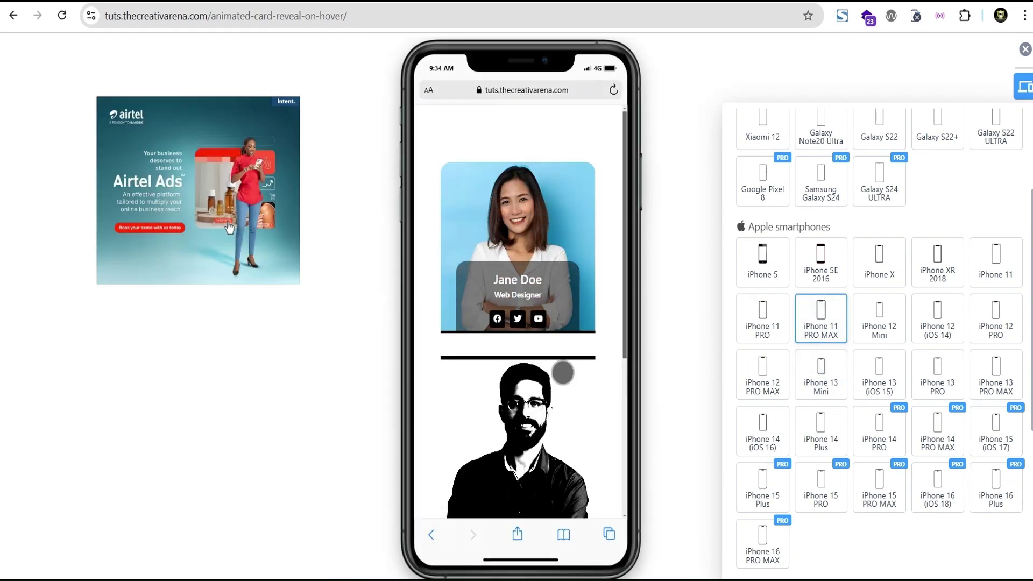
pyautogui.scroll(-3, 540, 446)
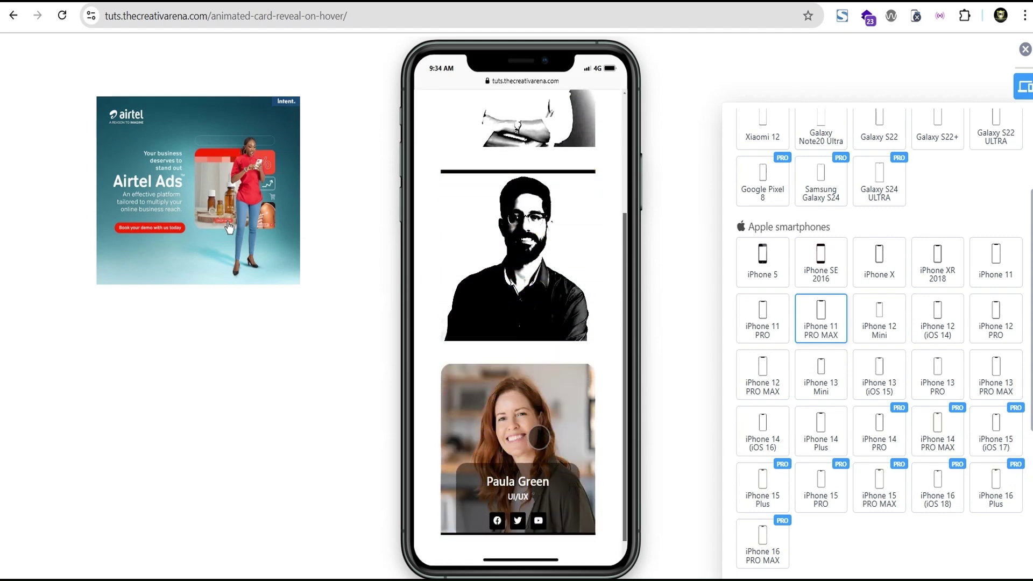
pyautogui.scroll(3, 539, 437)
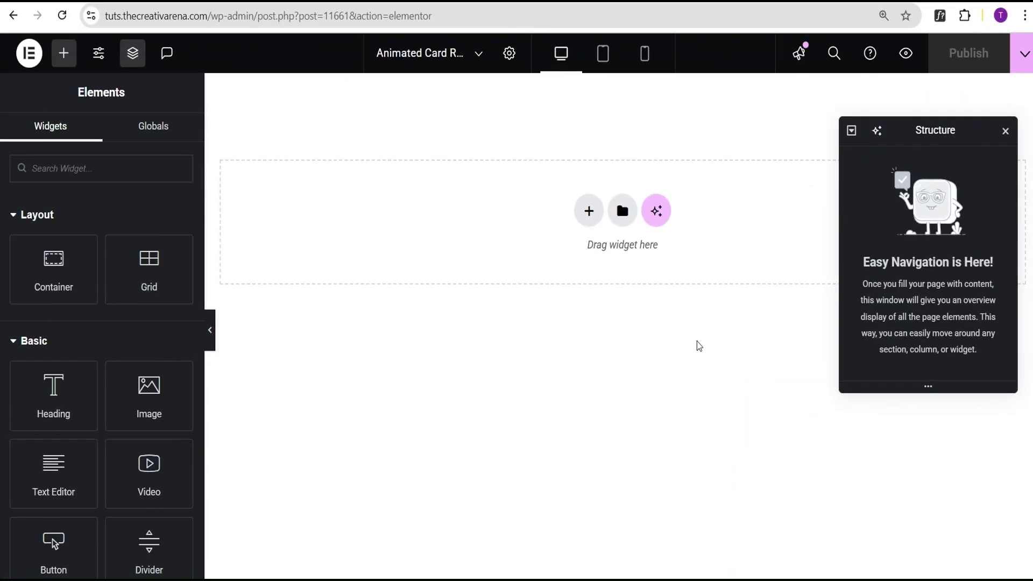
# Step: Add a row-direction Flexbox container to the empty Elementor page and set its content width to Full Width
pyautogui.click(590, 213)
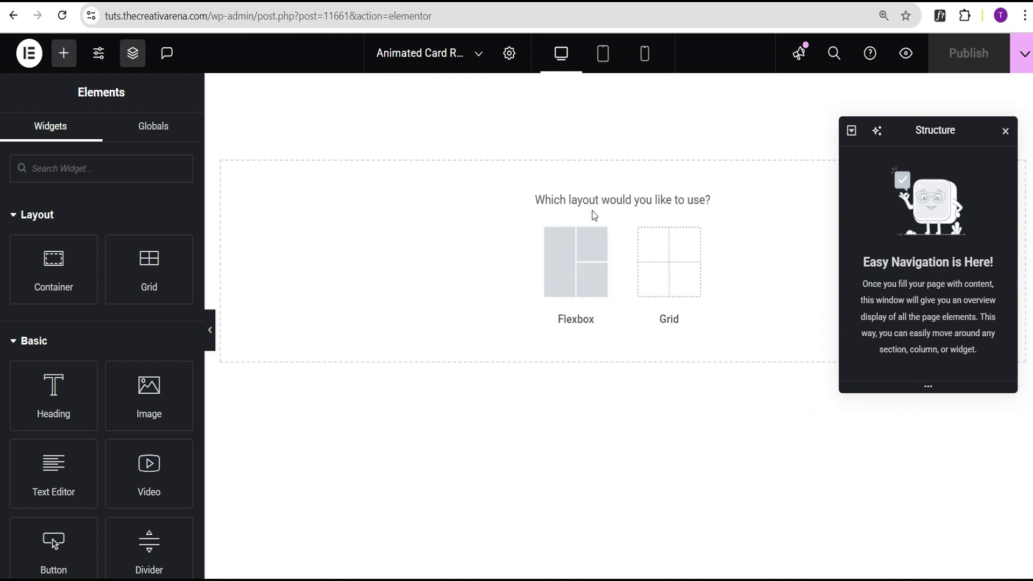
pyautogui.click(580, 267)
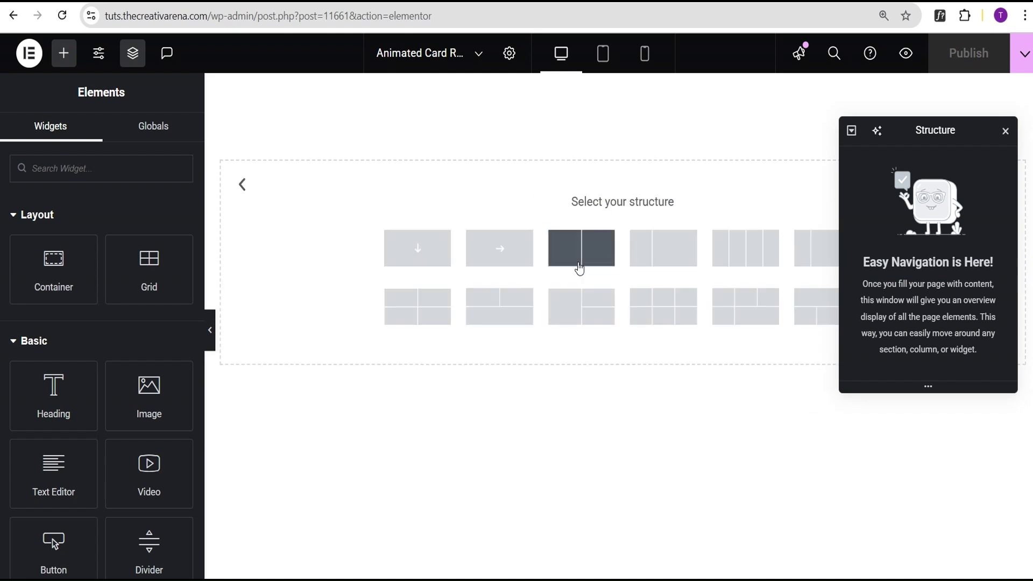
pyautogui.click(515, 261)
pyautogui.click(115, 280)
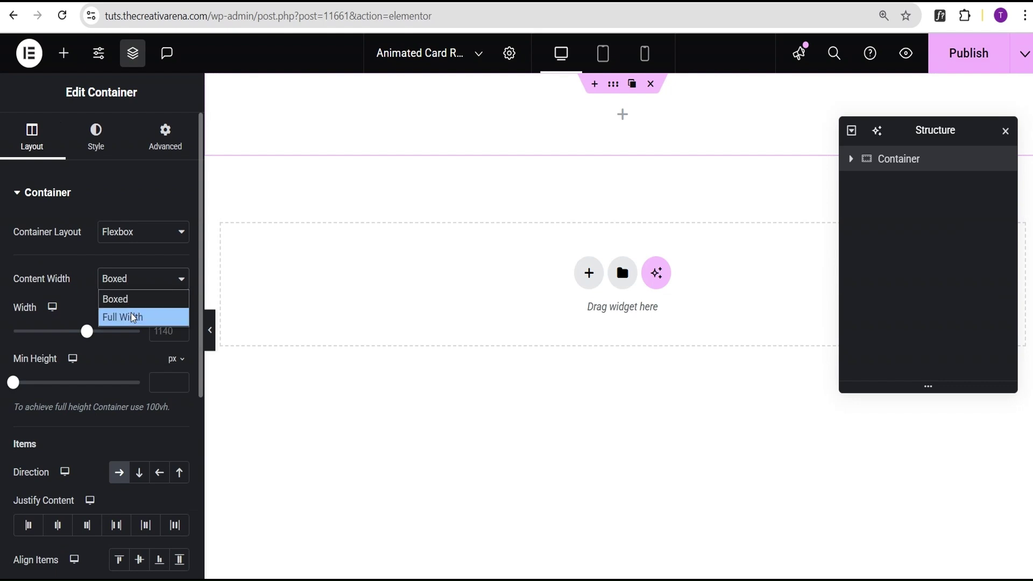
pyautogui.click(133, 316)
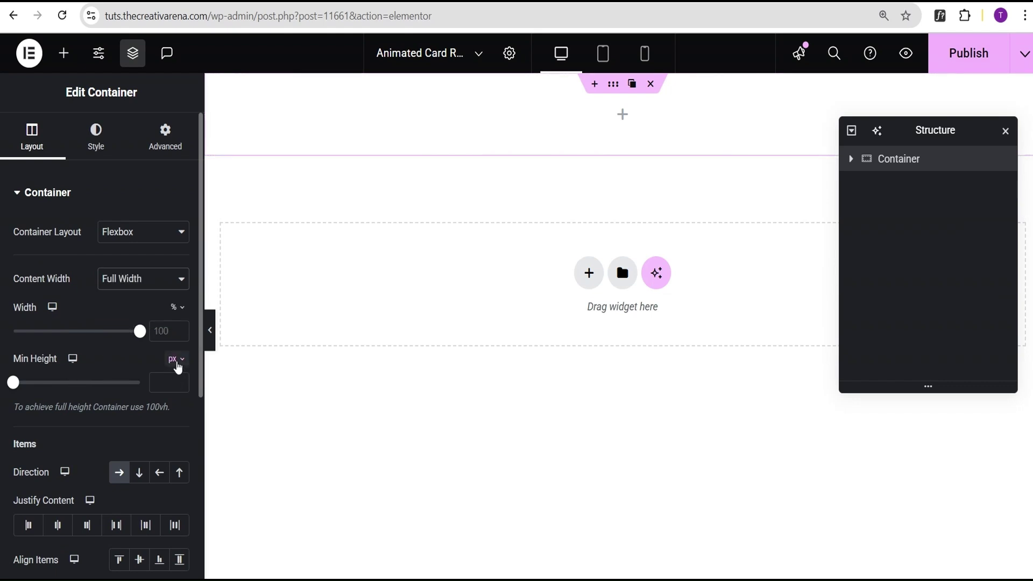
# Step: Set the container's minimum height to 100 vh and center its items with both Justify Content and Align Items
pyautogui.click(176, 358)
pyautogui.click(172, 433)
pyautogui.moveTo(13, 382); pyautogui.dragTo(142, 386)
pyautogui.scroll(-2, 118, 398)
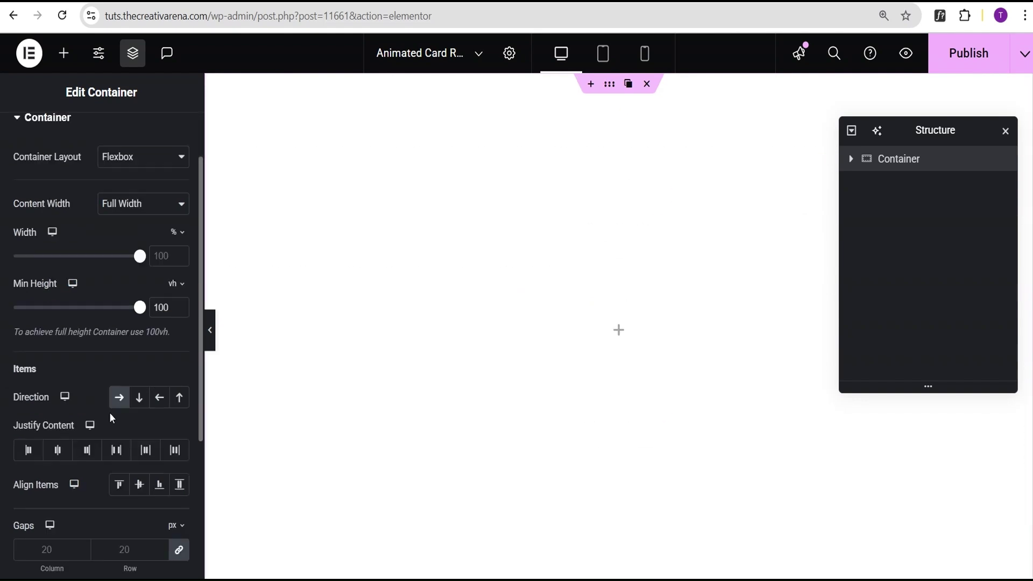
pyautogui.click(56, 452)
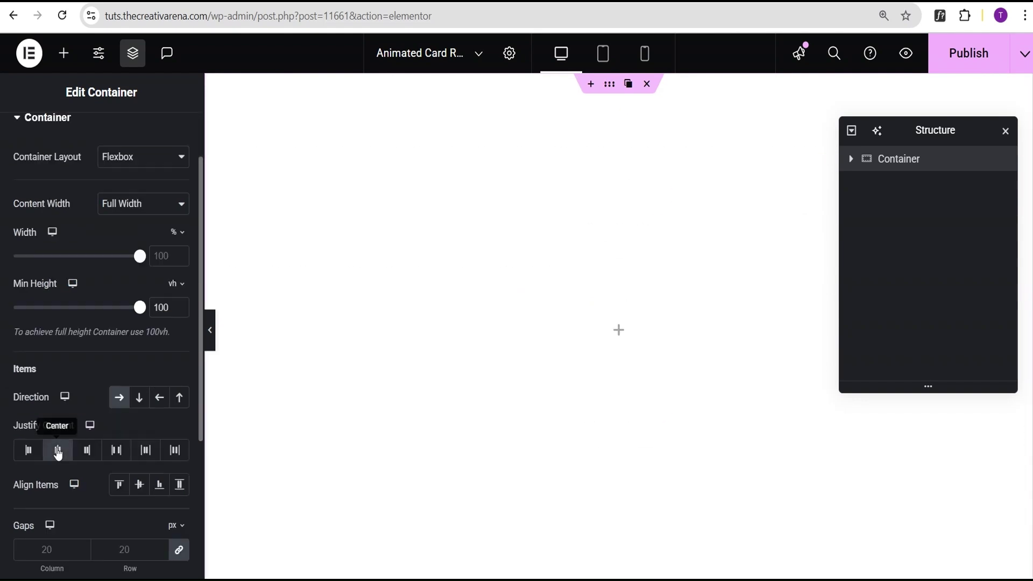
pyautogui.click(139, 484)
# Step: Set the container's column and row gaps to 40 px and enable item wrapping
pyautogui.scroll(-4, 127, 467)
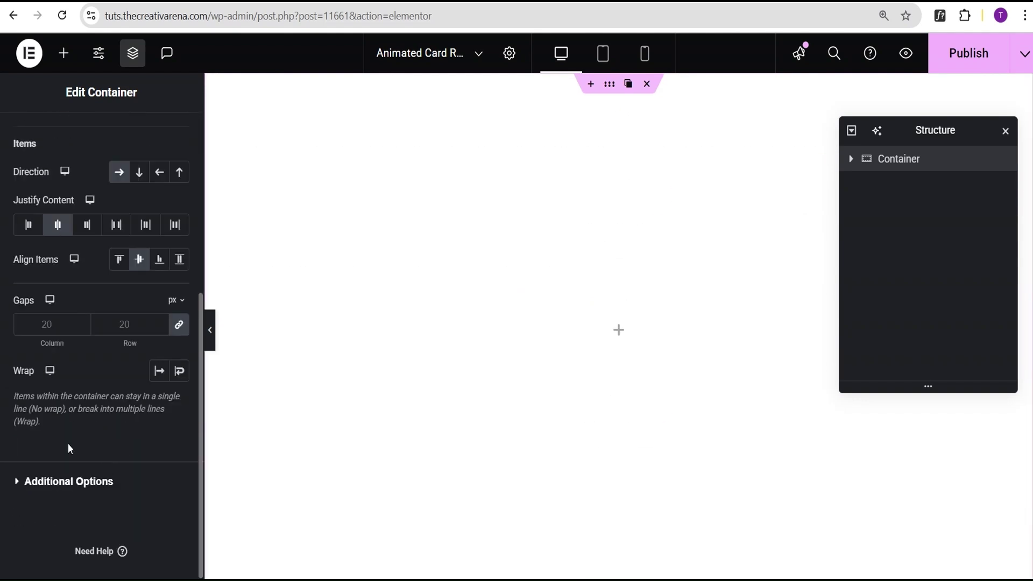
pyautogui.click(46, 324)
pyautogui.write('40')
pyautogui.click(182, 376)
# Step: Set the container's padding to 100 px at top and bottom and 20 px at left and right
pyautogui.scroll(6, 96, 373)
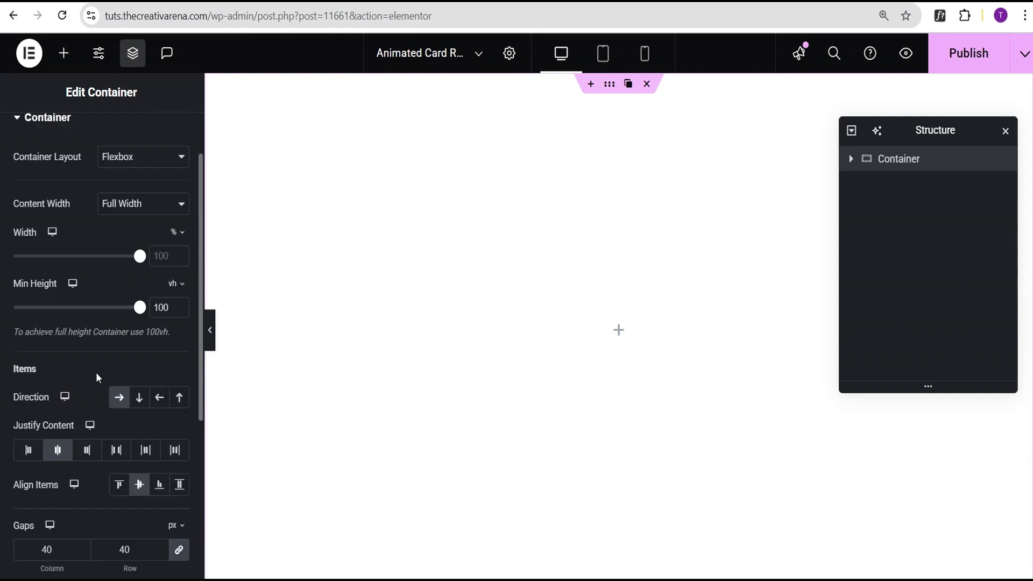
pyautogui.click(177, 147)
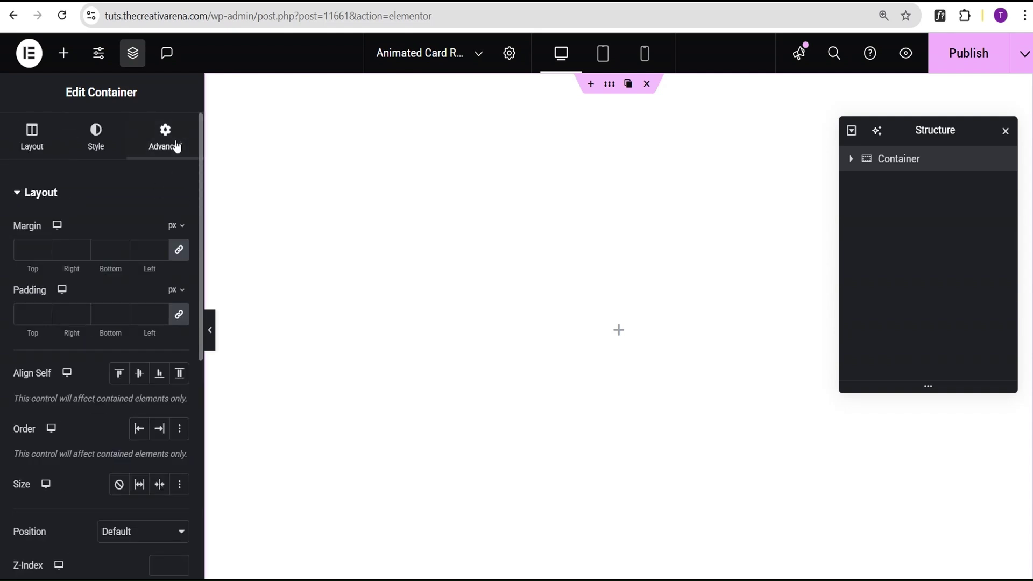
pyautogui.click(32, 314)
pyautogui.write('100')
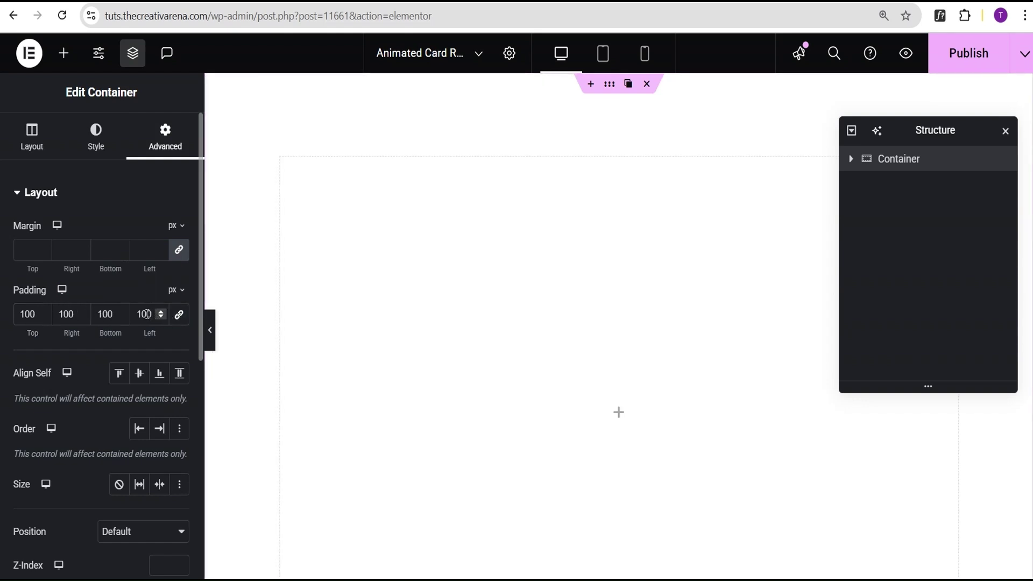
pyautogui.moveTo(150, 313); pyautogui.dragTo(133, 313)
pyautogui.write('20')
pyautogui.doubleClick(68, 315)
pyautogui.write('20')
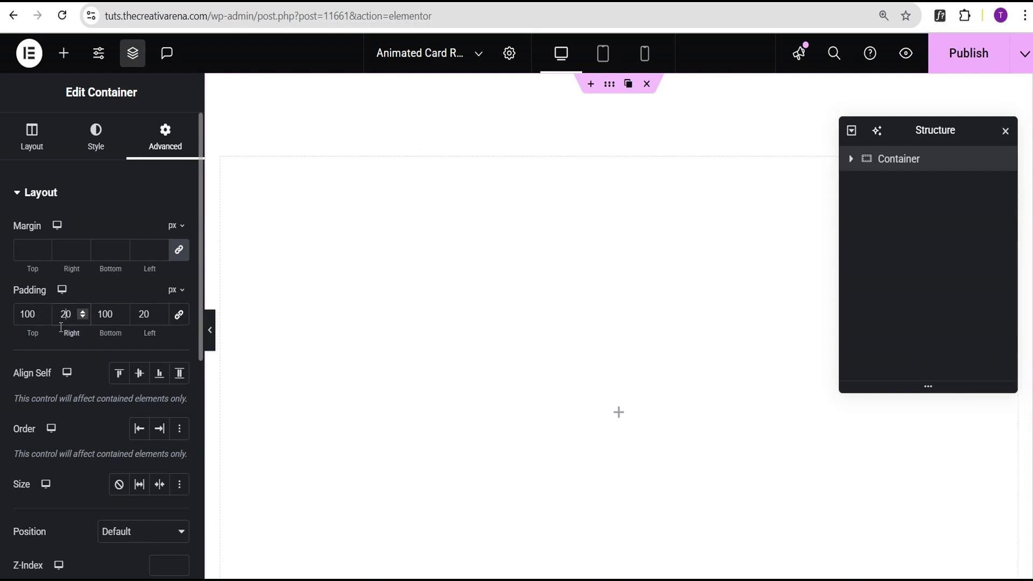
# Step: Add a nested container inside the main container and set its content width to Full Width
pyautogui.click(66, 63)
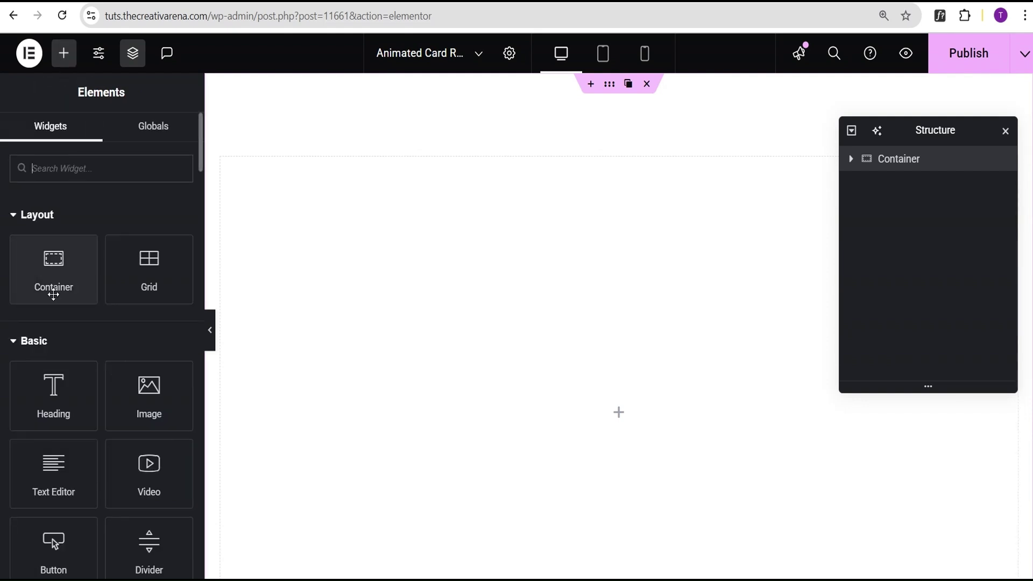
pyautogui.click(53, 290)
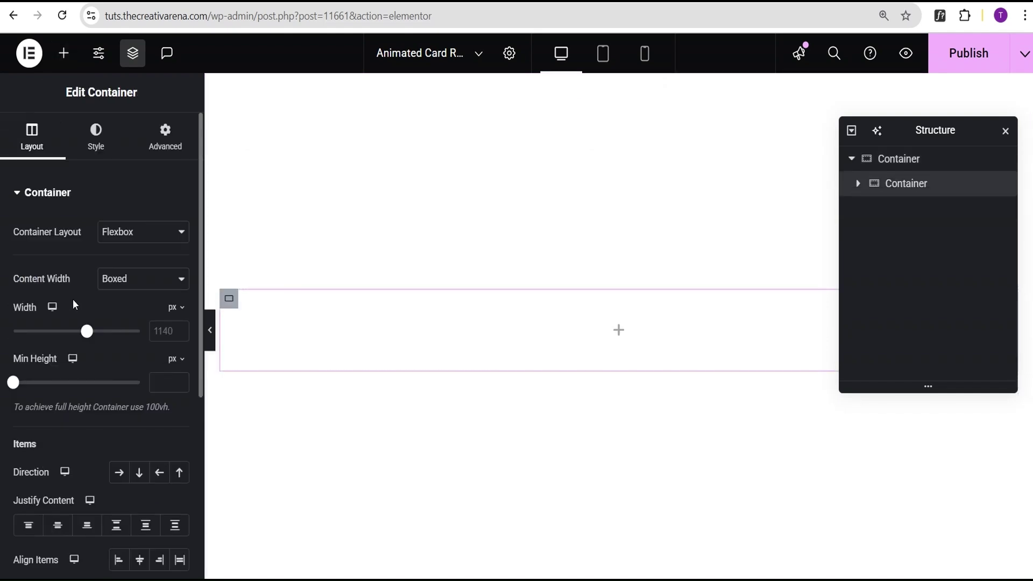
pyautogui.click(129, 291)
pyautogui.click(131, 320)
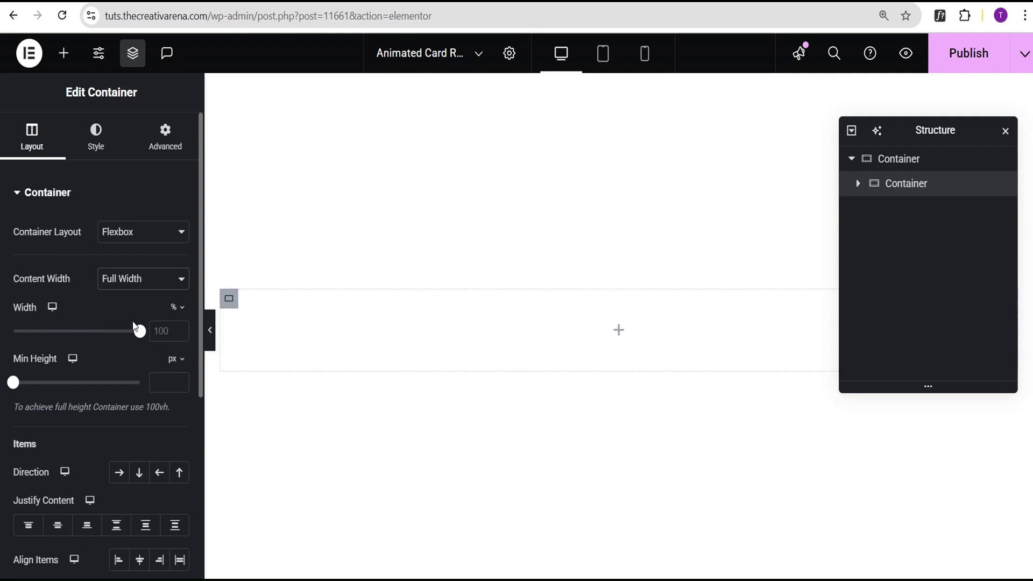
# Step: Set the nested container's width to 300 px and its minimum height to 300 px
pyautogui.click(178, 308)
pyautogui.click(175, 319)
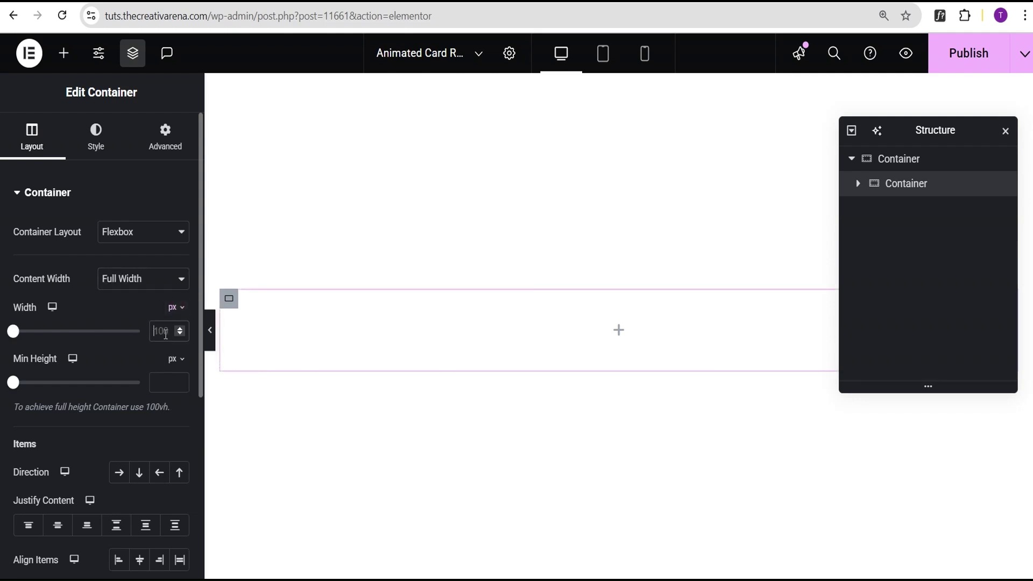
pyautogui.write('300')
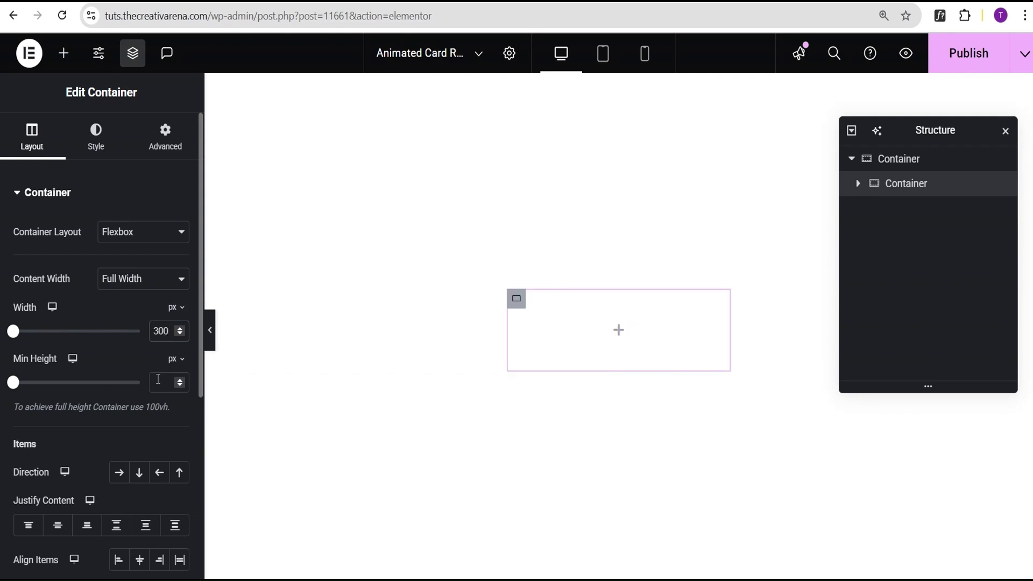
pyautogui.click(158, 379)
pyautogui.write('300')
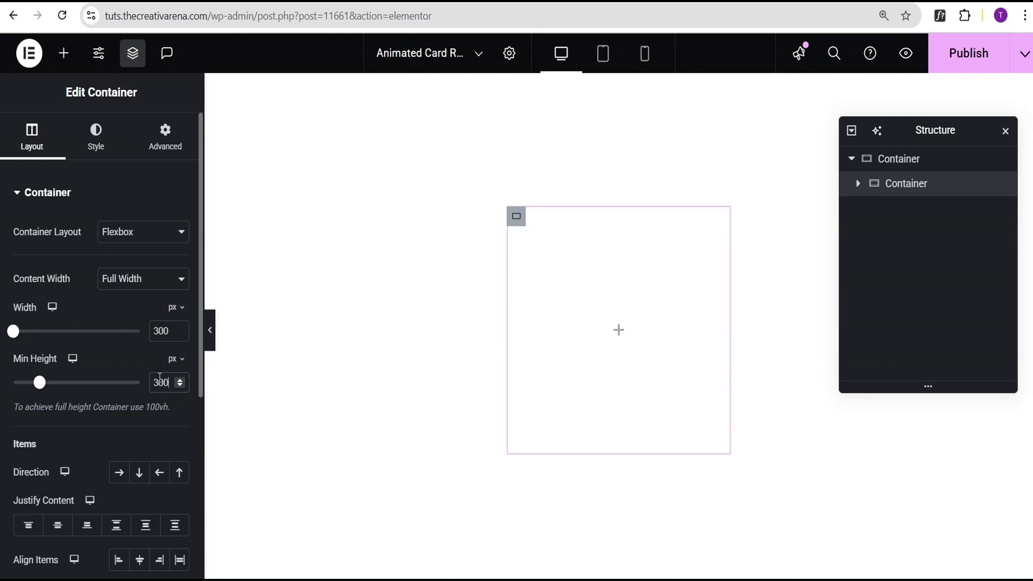
# Step: Unlink the nested container's gap values and set its padding and margin to 0 on all sides
pyautogui.scroll(-1, 135, 387)
pyautogui.scroll(1, 131, 378)
pyautogui.scroll(-4, 131, 378)
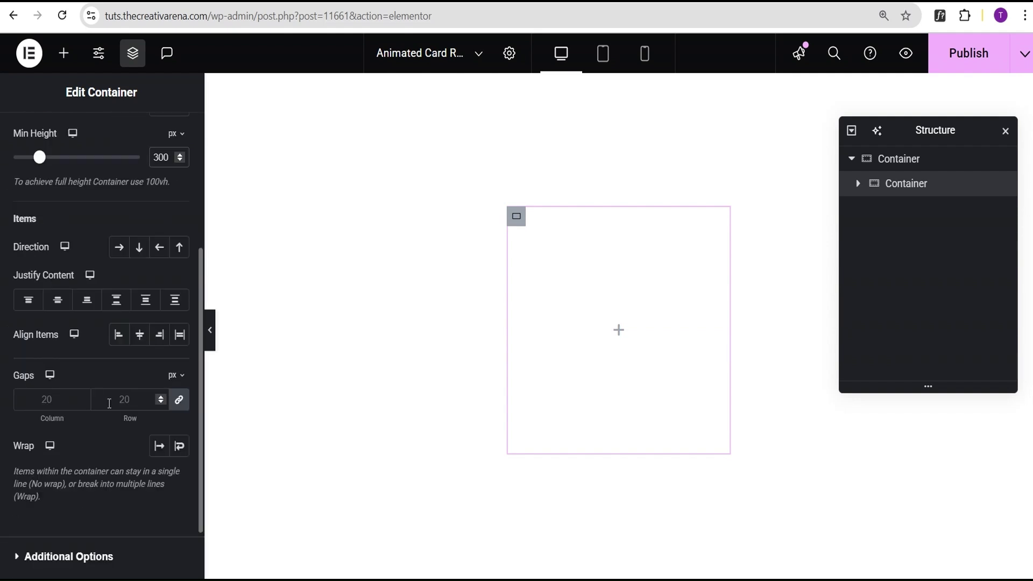
pyautogui.click(179, 401)
pyautogui.scroll(5, 147, 382)
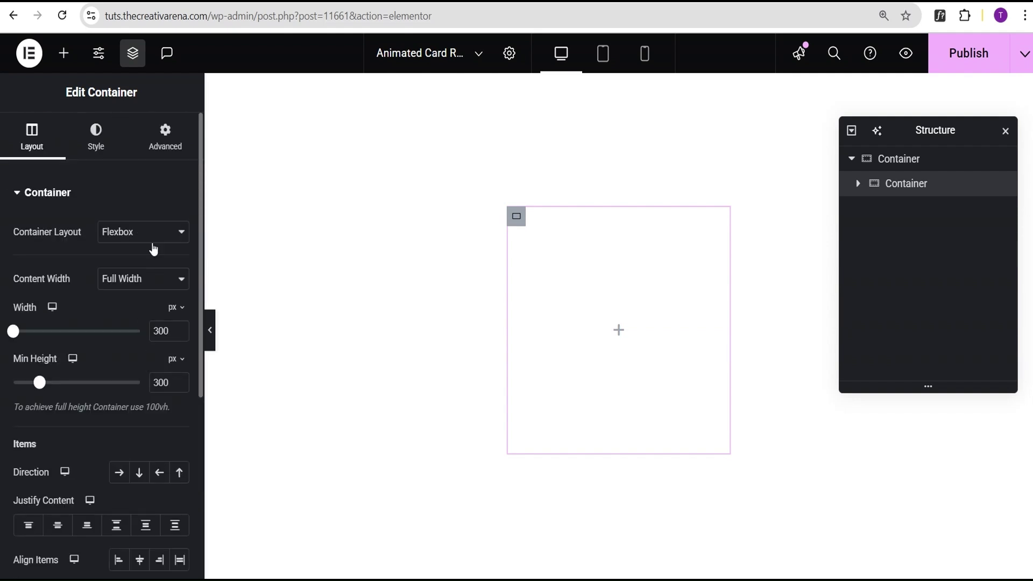
pyautogui.click(160, 141)
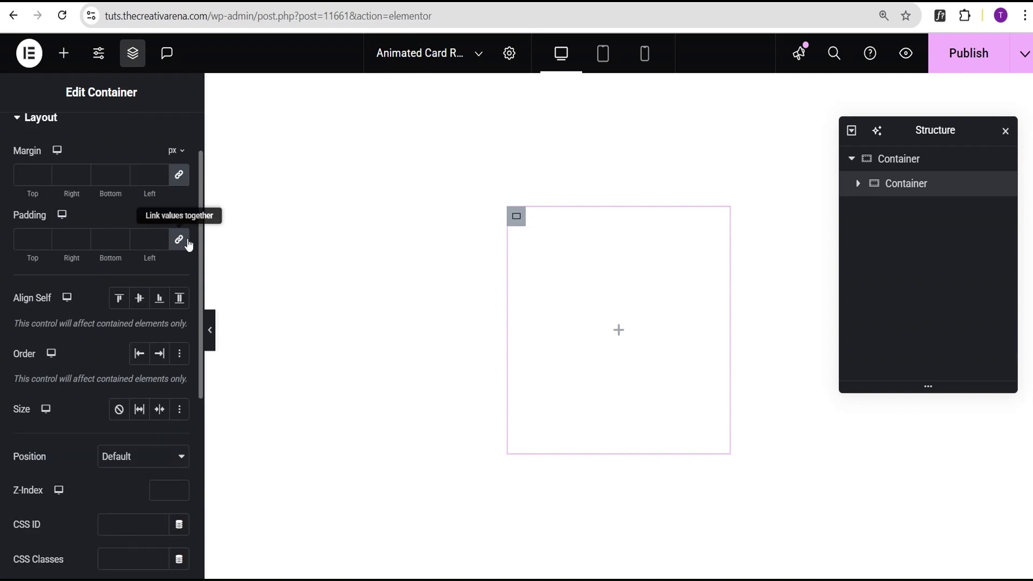
pyautogui.click(179, 239)
pyautogui.click(178, 177)
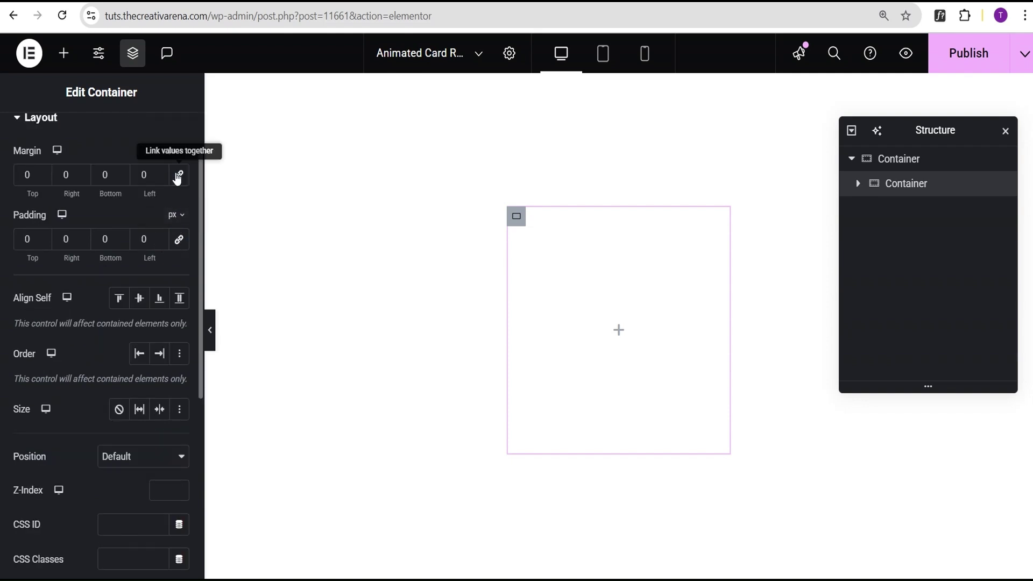
# Step: Assign the CSS class box to the nested container and rename it Box in the structure
pyautogui.scroll(-4, 159, 241)
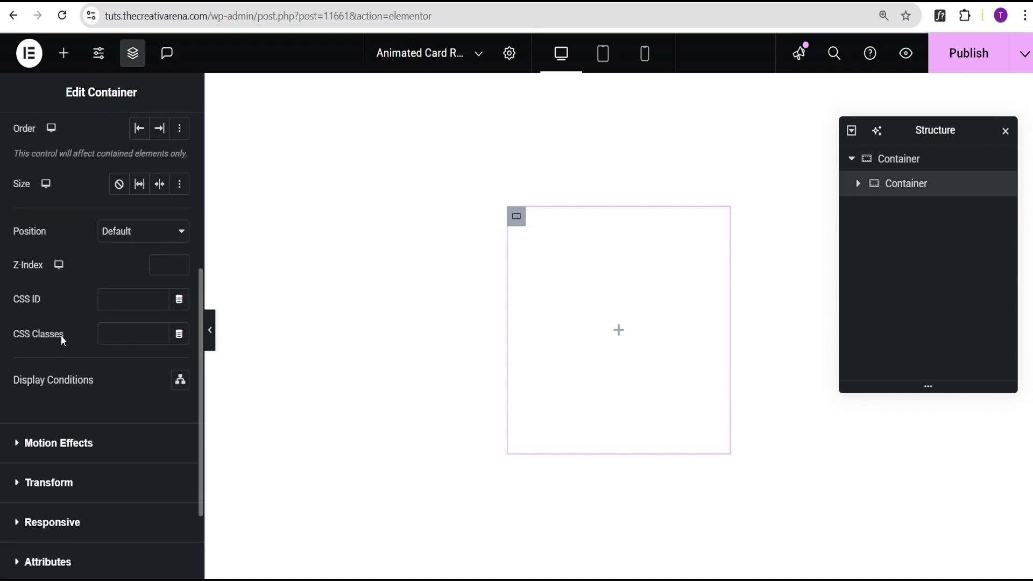
pyautogui.click(105, 334)
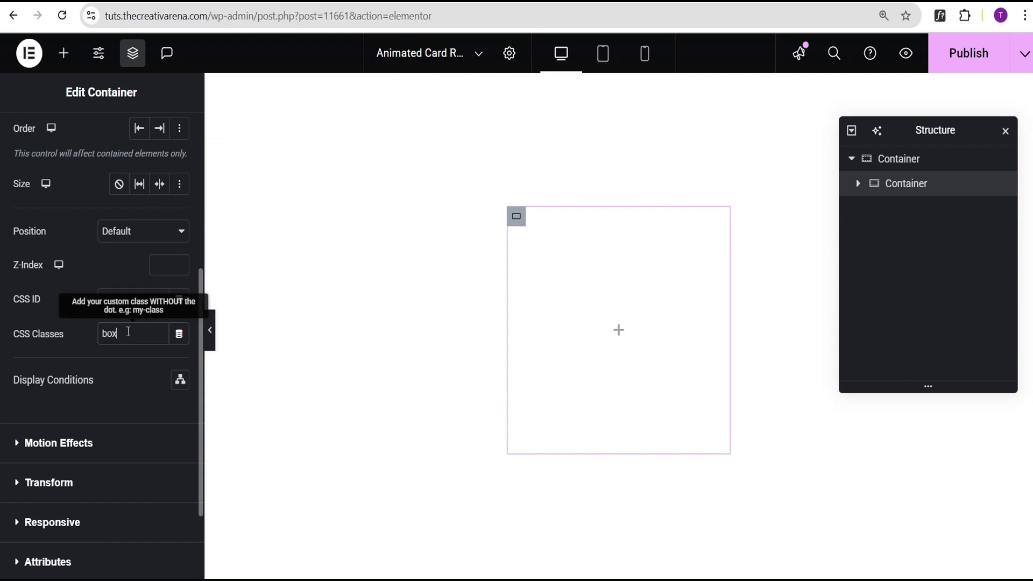
pyautogui.doubleClick(905, 190)
pyautogui.write('Box')
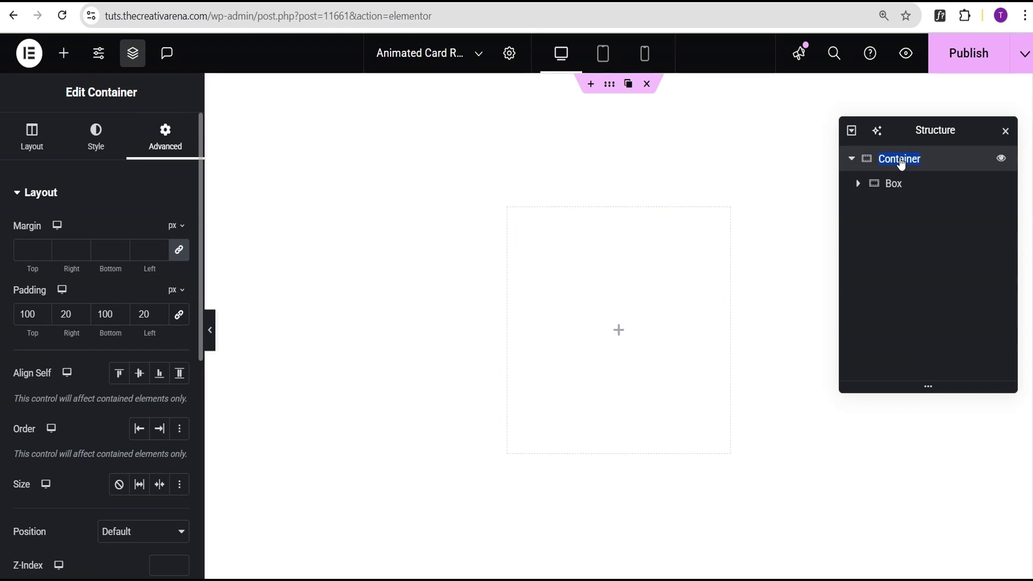
# Step: Rename the outermost container Parent in the structure
pyautogui.write('Pa')
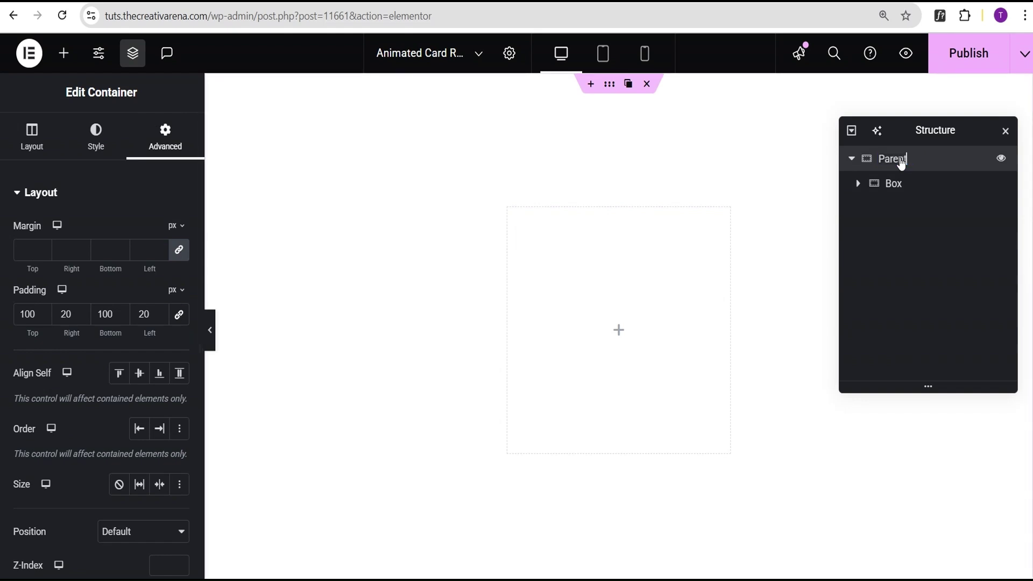
pyautogui.write('rent')
pyautogui.press('Return')
# Step: Add a new container inside the Box container
pyautogui.click(917, 185)
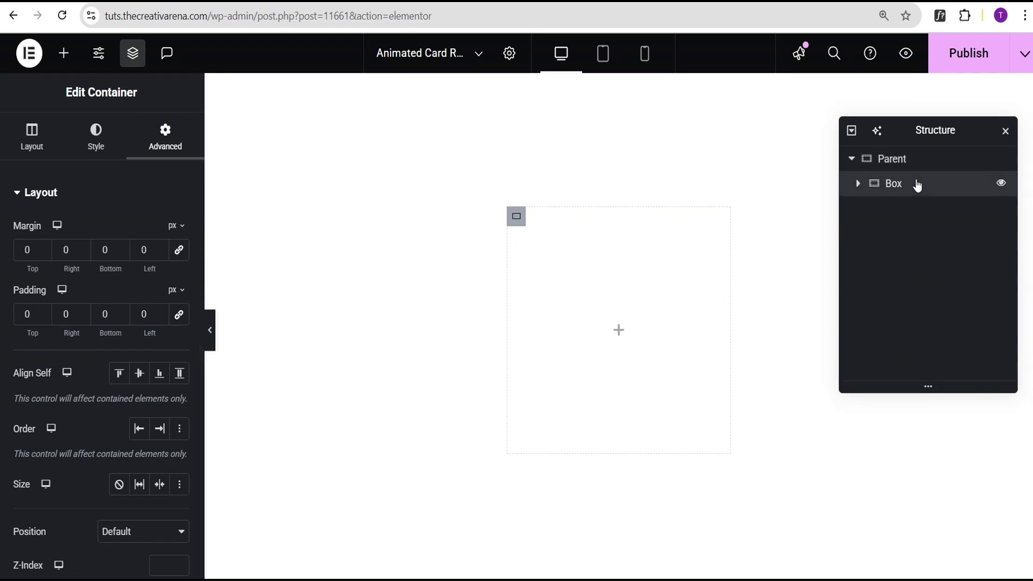
pyautogui.click(67, 57)
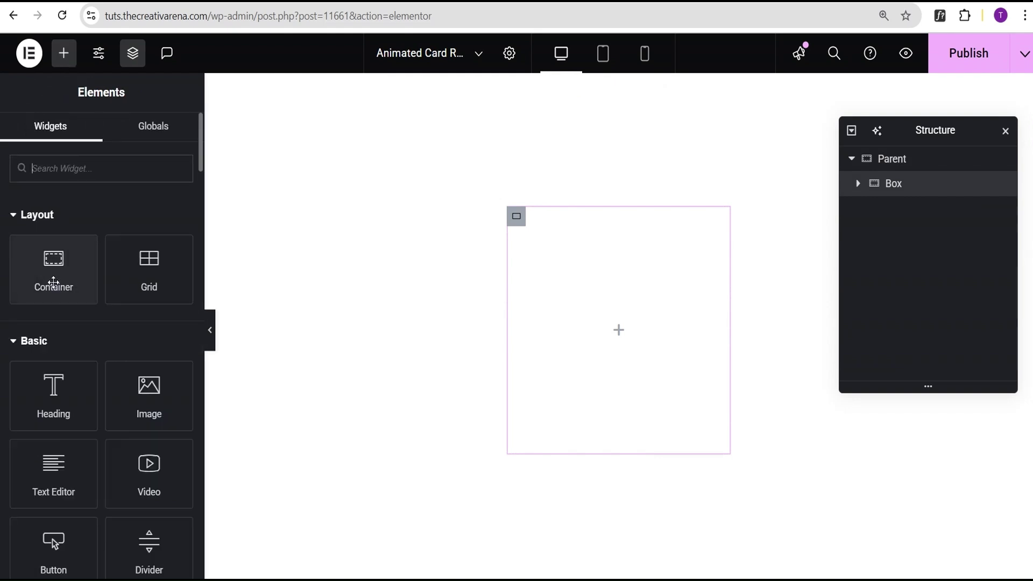
pyautogui.click(53, 282)
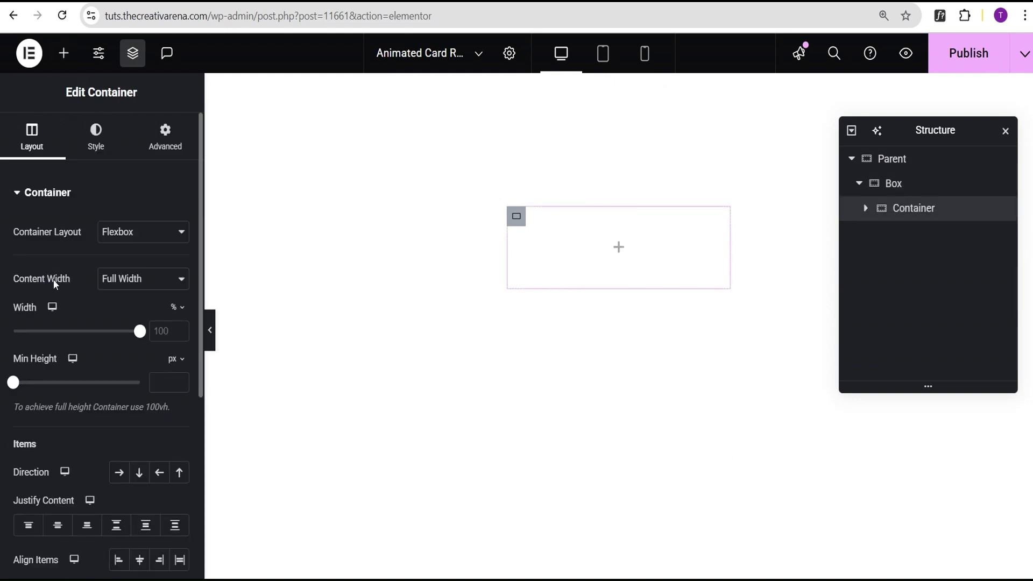
# Step: Rename the container inside Box to imgBx-1 and give it the CSS class imgBx-1
pyautogui.doubleClick(915, 210)
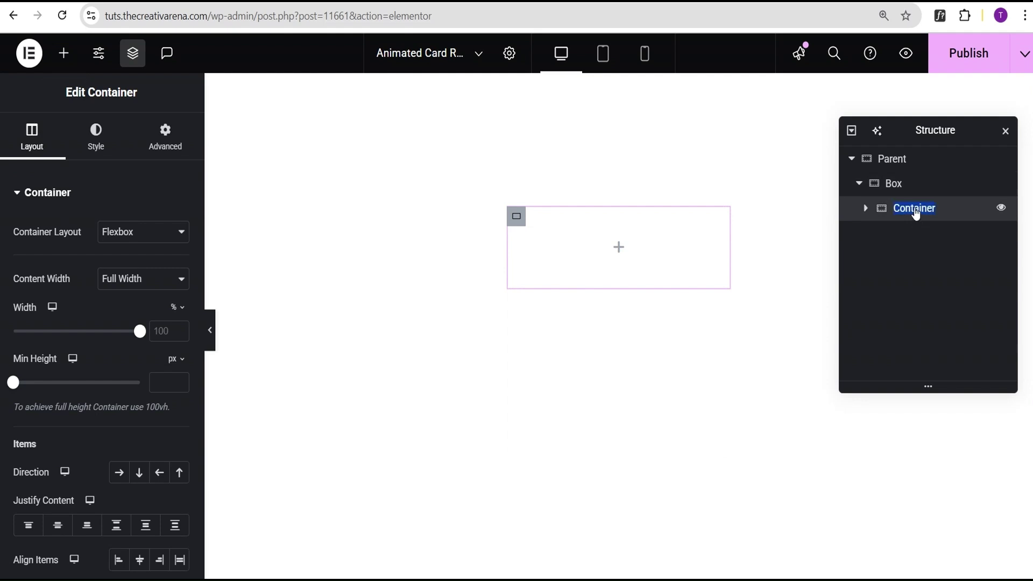
pyautogui.write('imgBx-1')
pyautogui.press('Return')
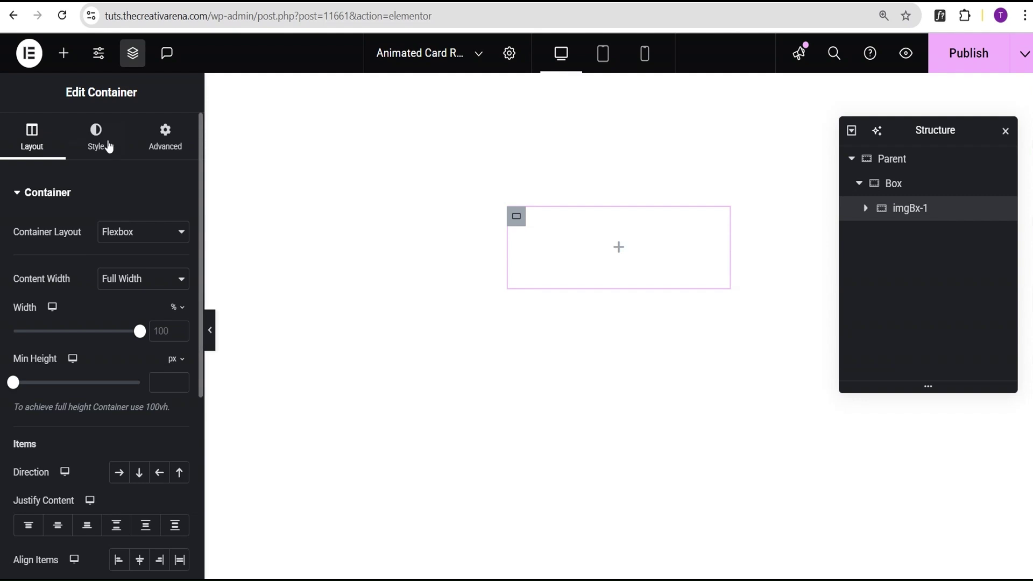
pyautogui.click(162, 147)
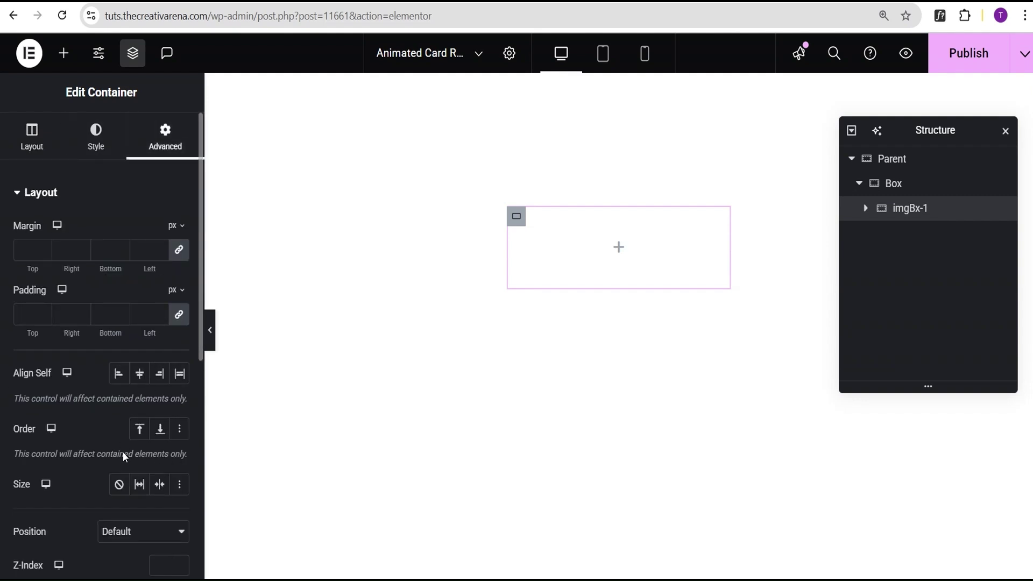
pyautogui.scroll(-3, 124, 484)
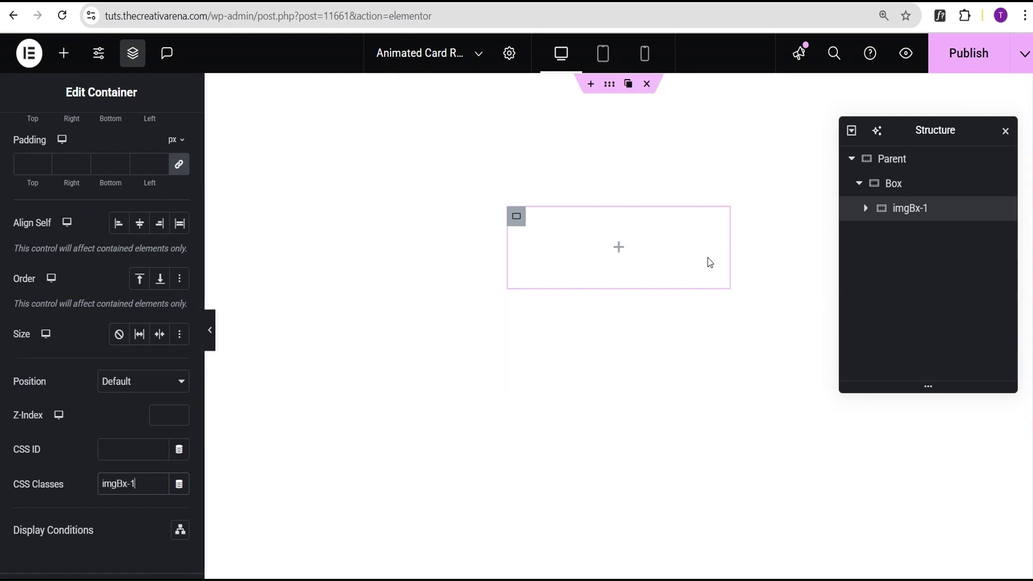
# Step: Add an Image widget inside imgBx-1 using the media library photo of the woman in a white shirt against a blue background
pyautogui.click(64, 53)
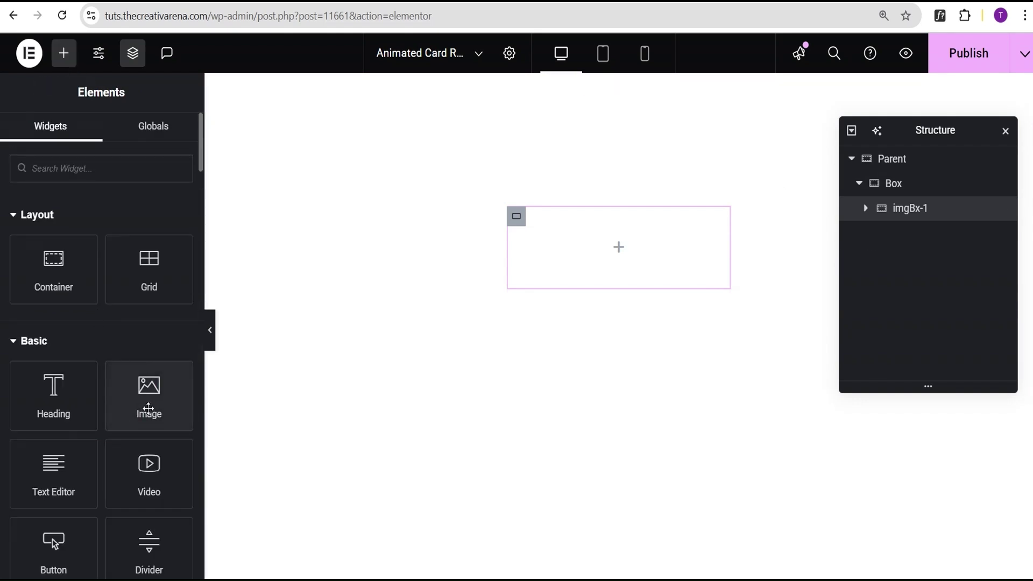
pyautogui.click(151, 409)
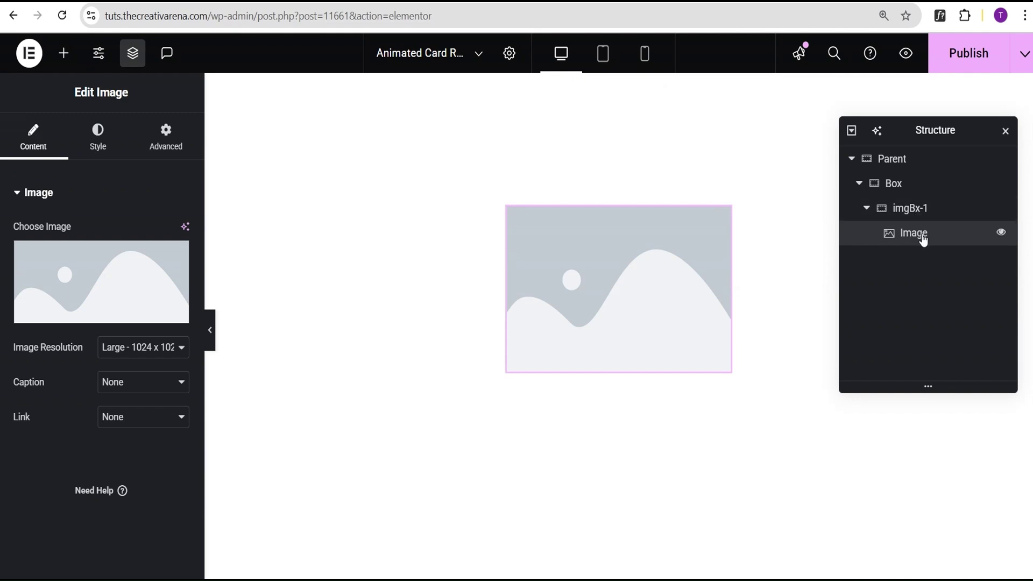
pyautogui.click(86, 283)
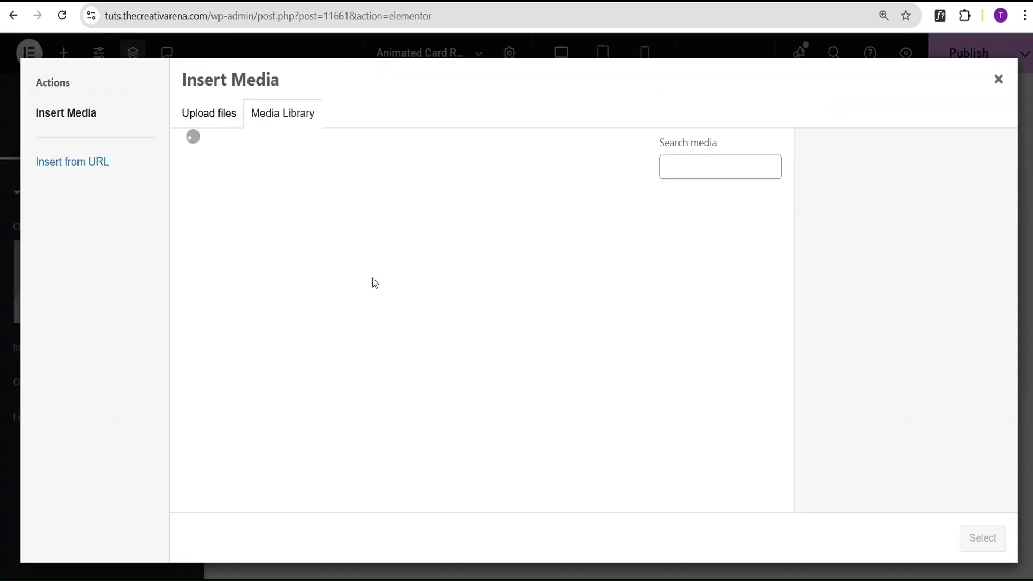
pyautogui.scroll(-20, 423, 284)
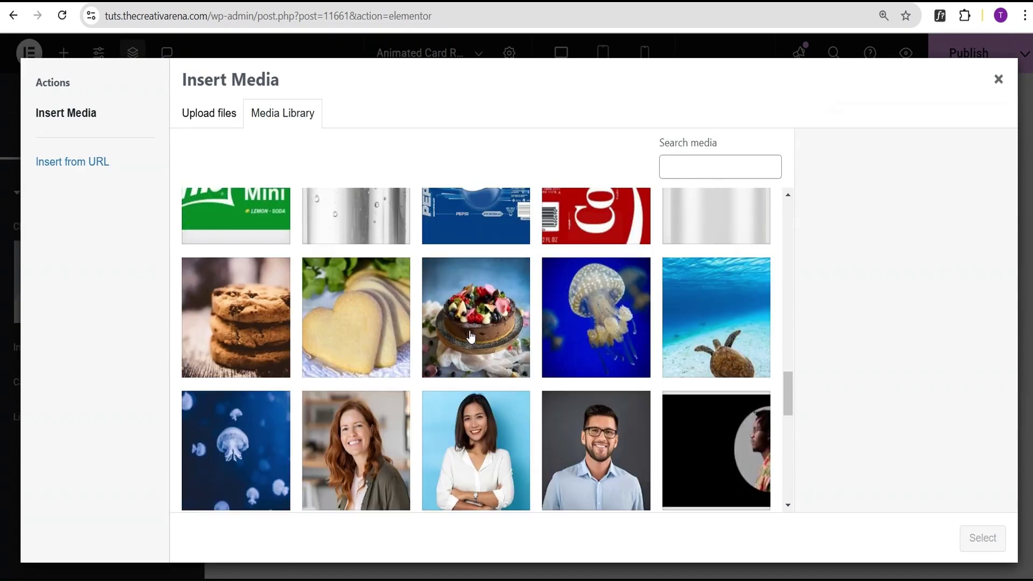
pyautogui.click(474, 307)
pyautogui.click(983, 538)
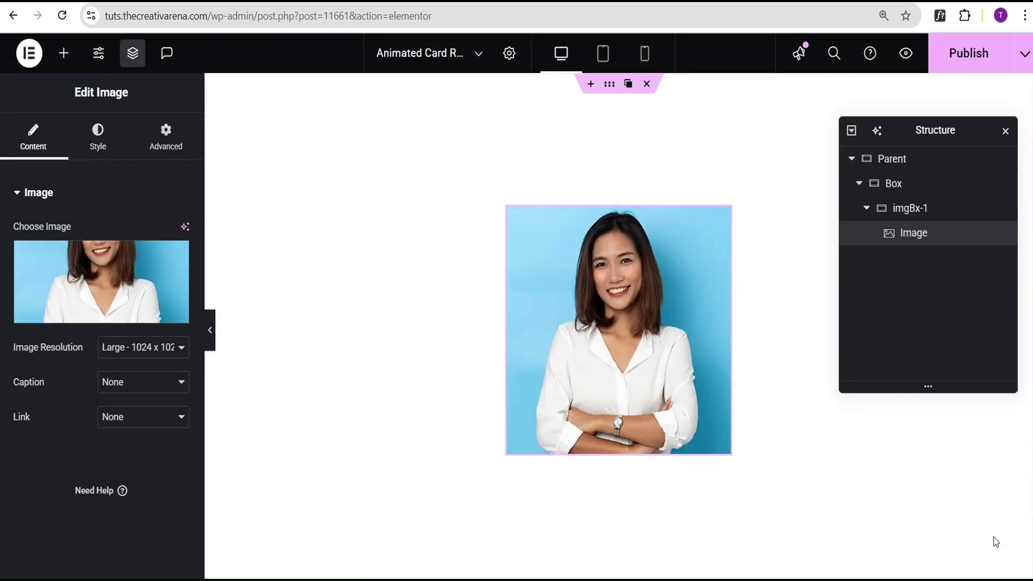
# Step: Set the image's width to 300 px and its height to 300 px
pyautogui.click(97, 148)
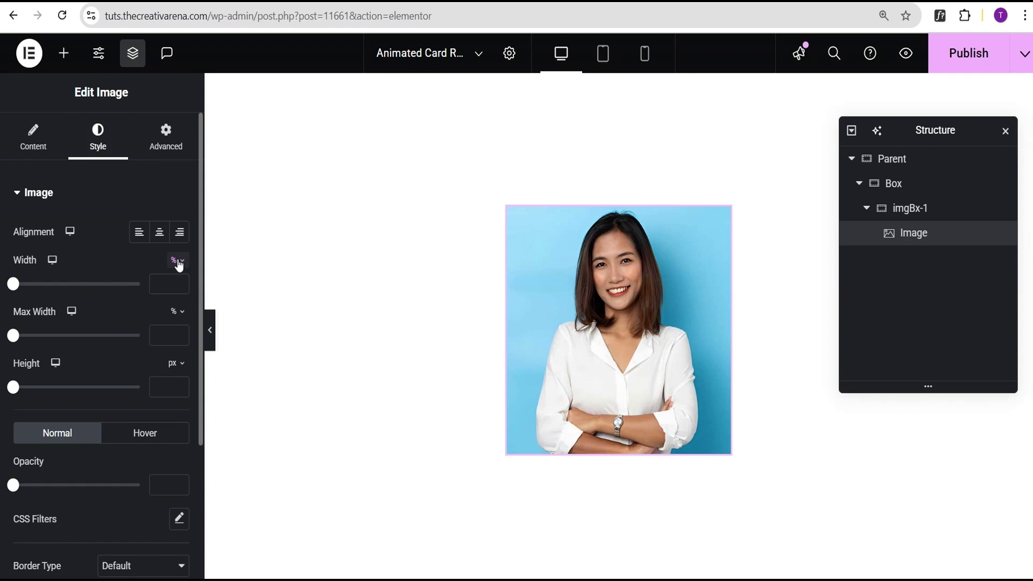
pyautogui.click(179, 264)
pyautogui.click(178, 272)
pyautogui.write('300')
pyautogui.click(160, 386)
pyautogui.write('300')
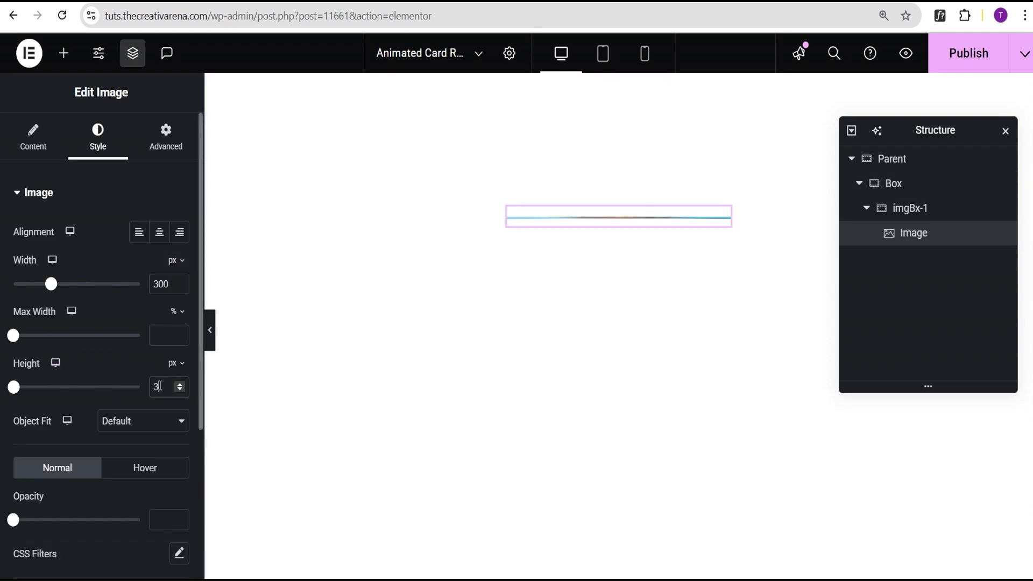
# Step: Set the image's Object Fit to Cover
pyautogui.click(145, 422)
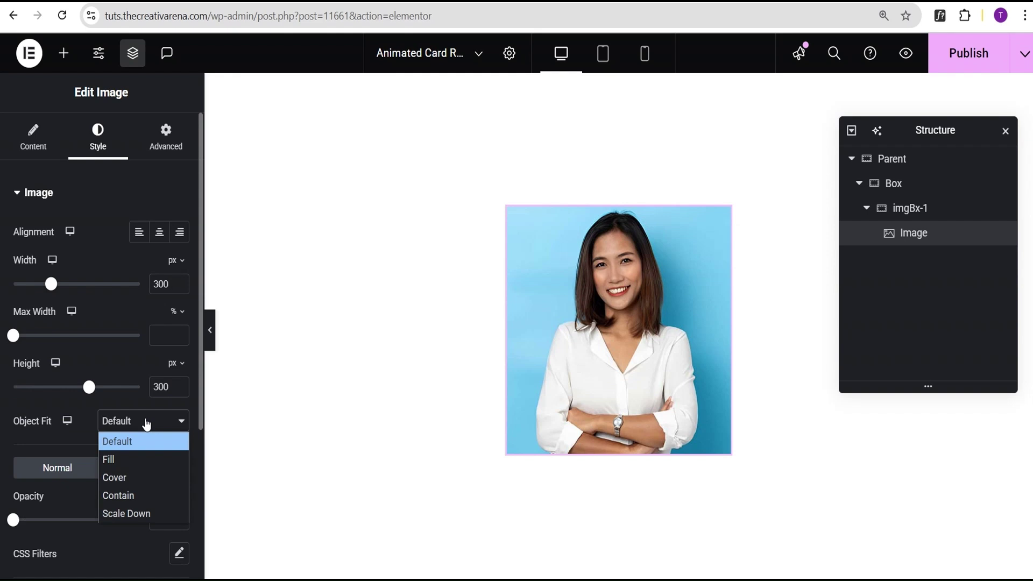
pyautogui.click(144, 476)
pyautogui.scroll(-3, 89, 420)
pyautogui.scroll(2, 90, 423)
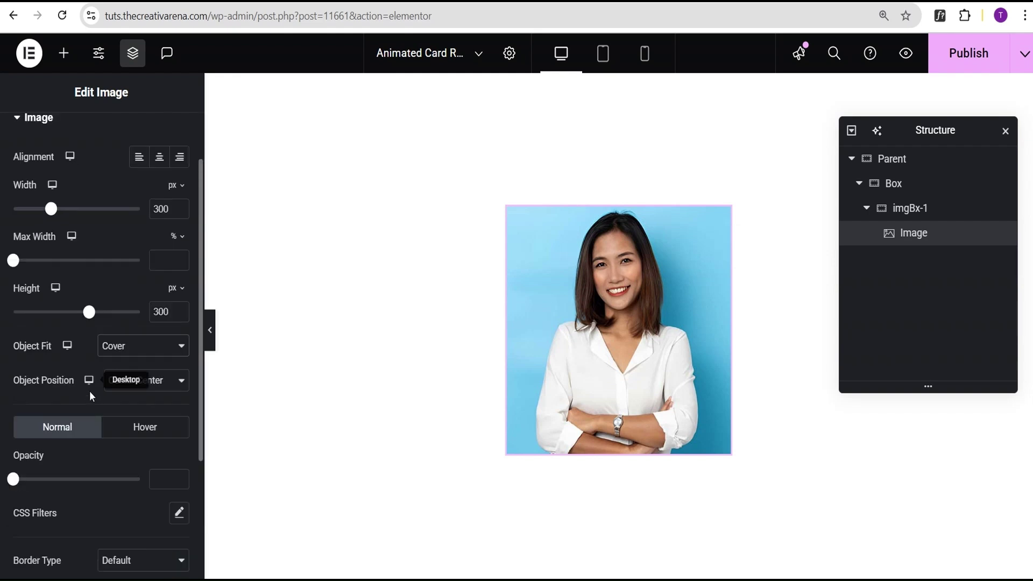
pyautogui.scroll(2, 89, 388)
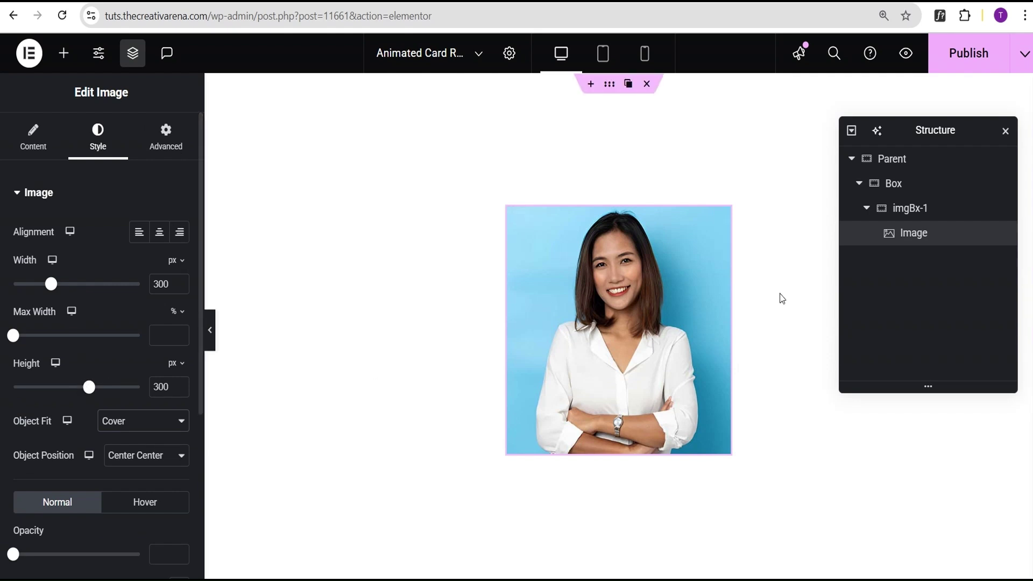
# Step: Collapse the imgBx-1 container in the structure and duplicate it
pyautogui.click(866, 208)
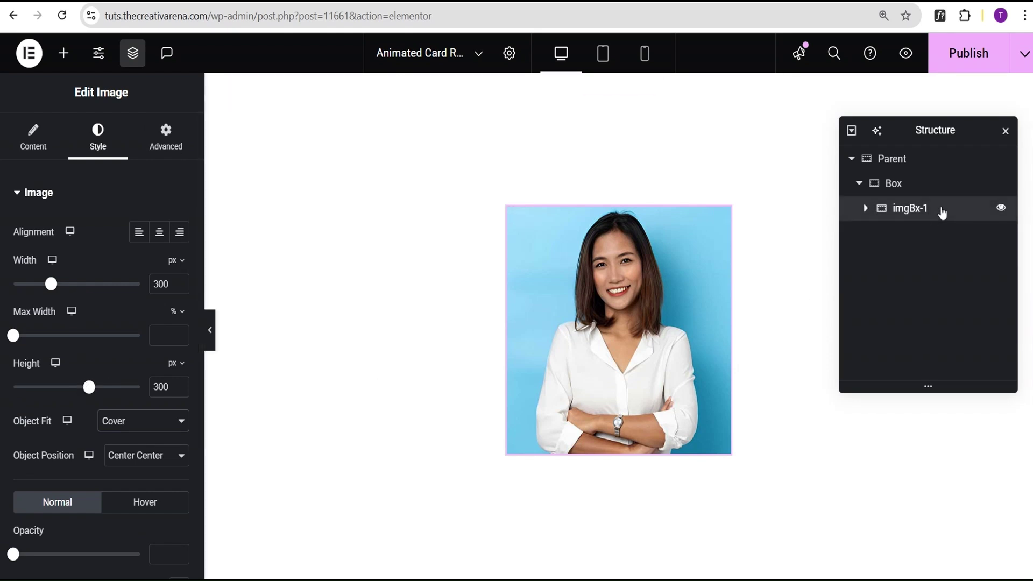
pyautogui.click(939, 211)
pyautogui.rightClick(941, 212)
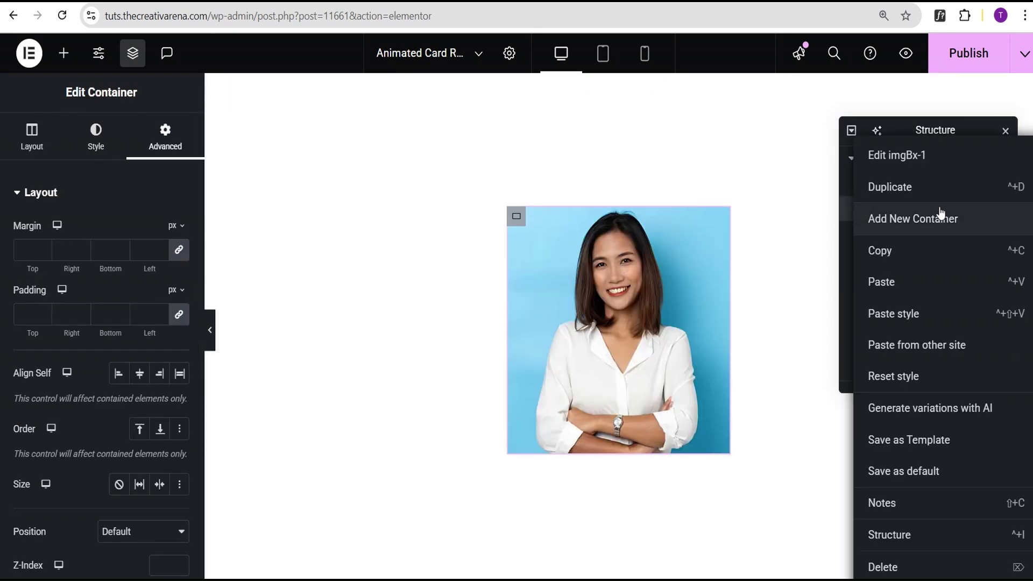
pyautogui.click(917, 189)
# Step: Rename the duplicated container imgBx-2 and change its CSS class to imgBx-2
pyautogui.doubleClick(916, 239)
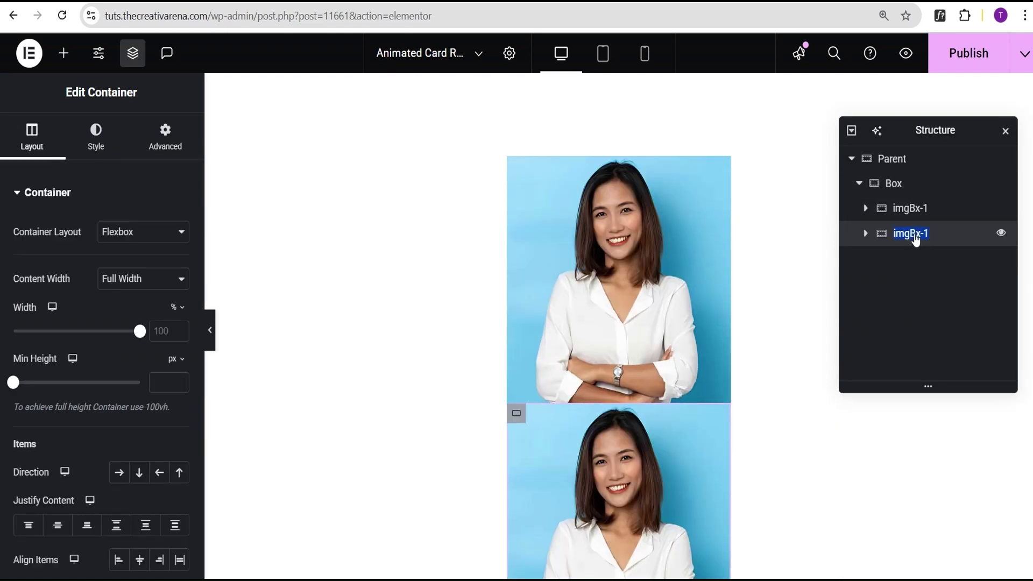
pyautogui.press('End')
pyautogui.write('2')
pyautogui.press('Return')
pyautogui.click(166, 146)
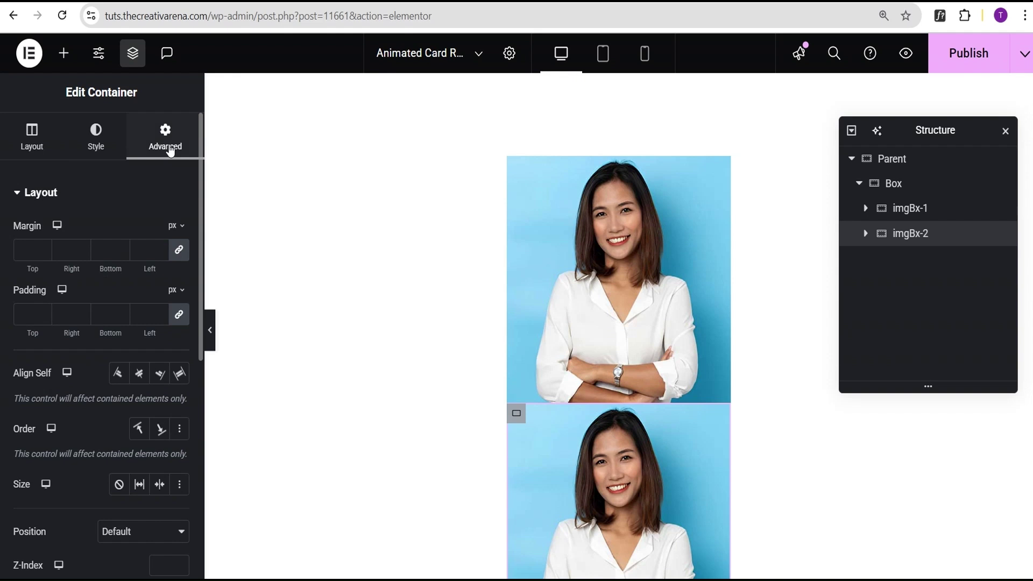
pyautogui.scroll(-8, 157, 269)
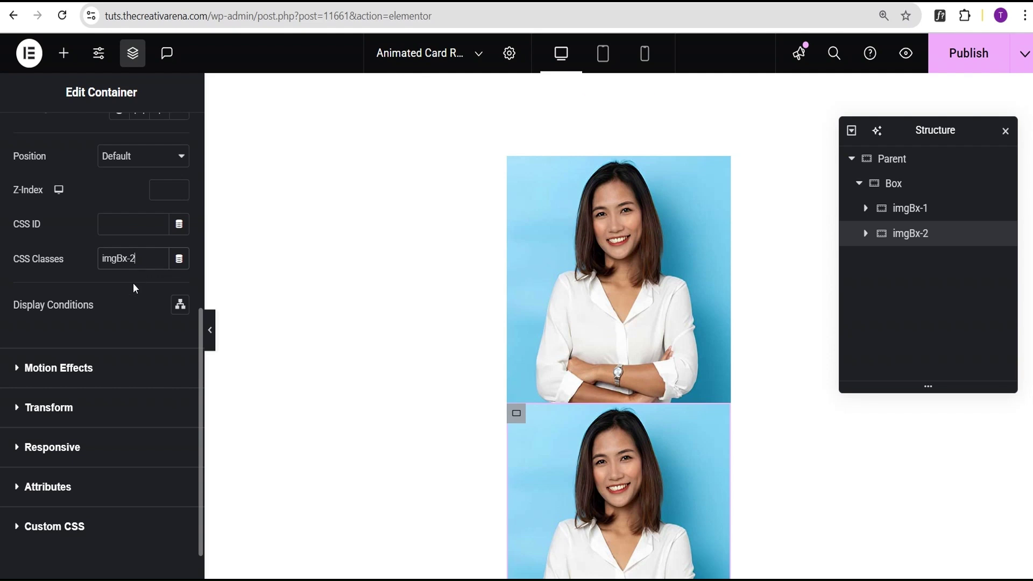
# Step: Add a container inside imgBx-2 beneath its image and rename it details
pyautogui.click(948, 236)
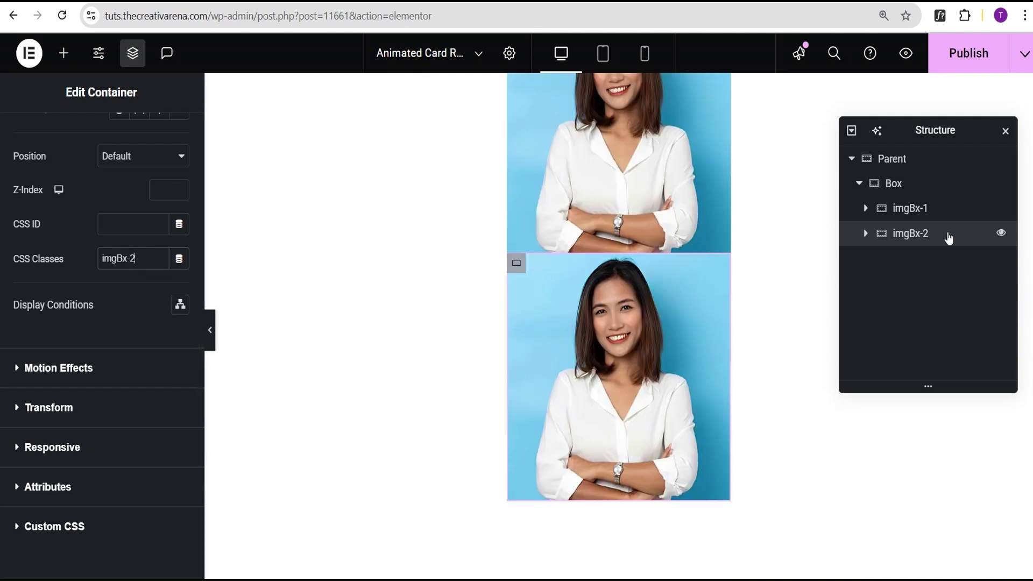
pyautogui.click(64, 53)
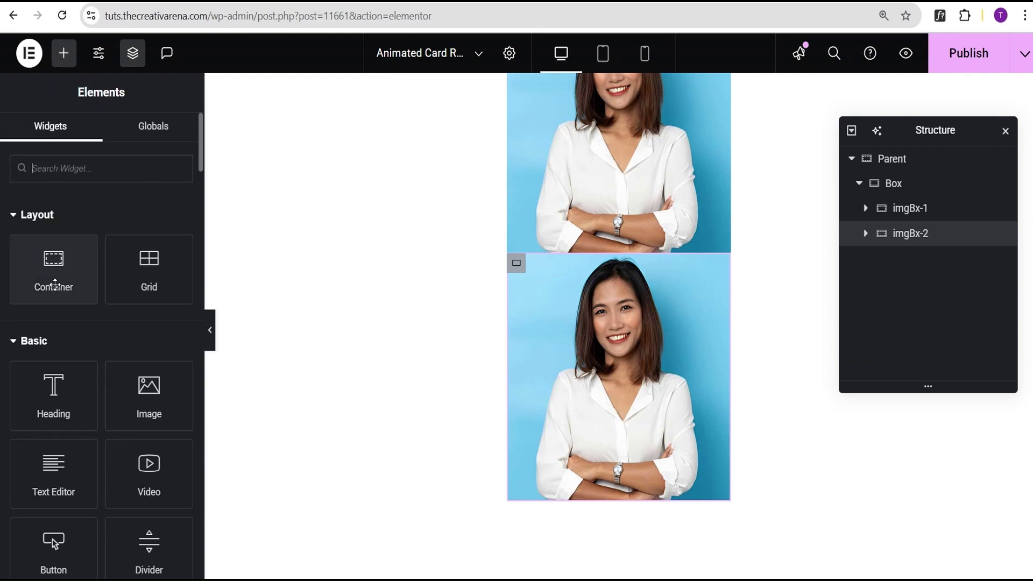
pyautogui.click(55, 284)
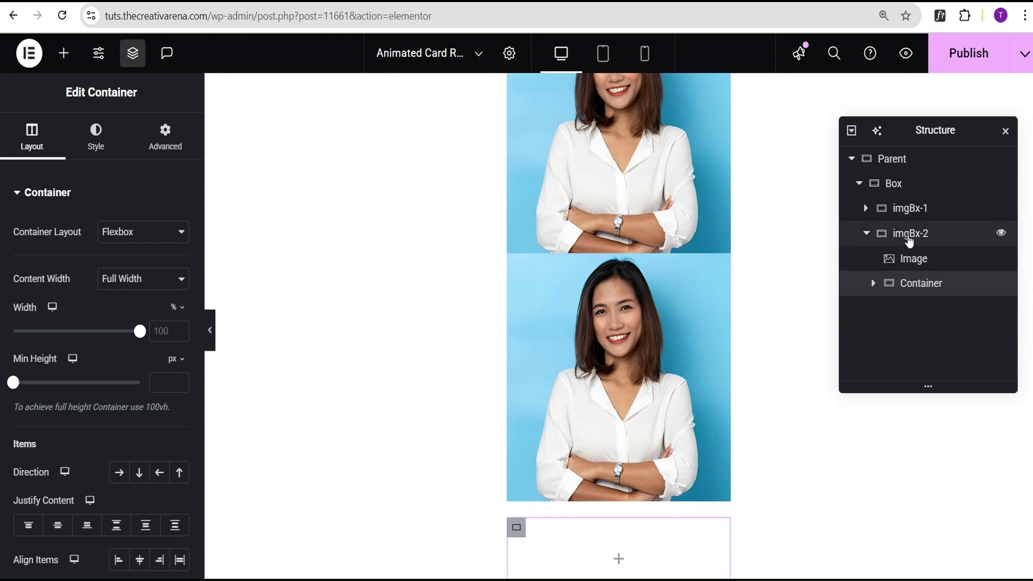
pyautogui.doubleClick(916, 285)
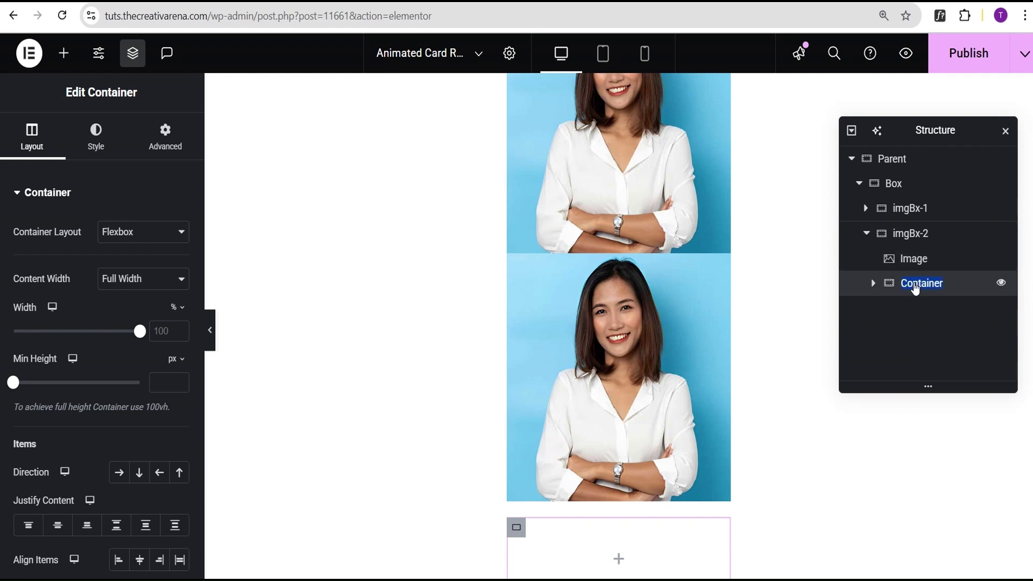
pyautogui.write('details')
pyautogui.press('Return')
# Step: Set the details container's width to 80% and its minimum height to 150 px
pyautogui.scroll(-3, 646, 366)
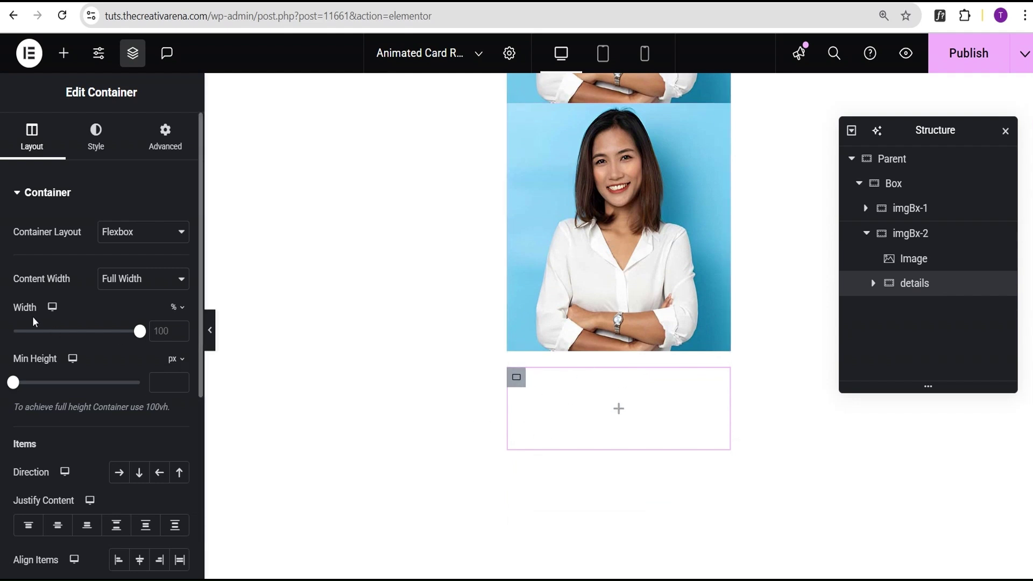
pyautogui.click(166, 325)
pyautogui.write('80')
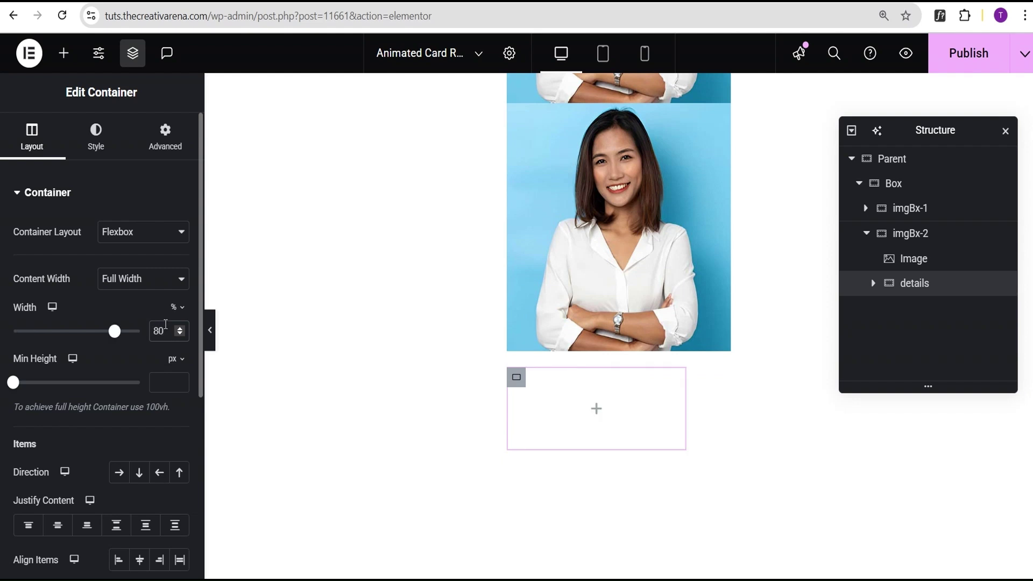
pyautogui.click(163, 382)
pyautogui.write('150')
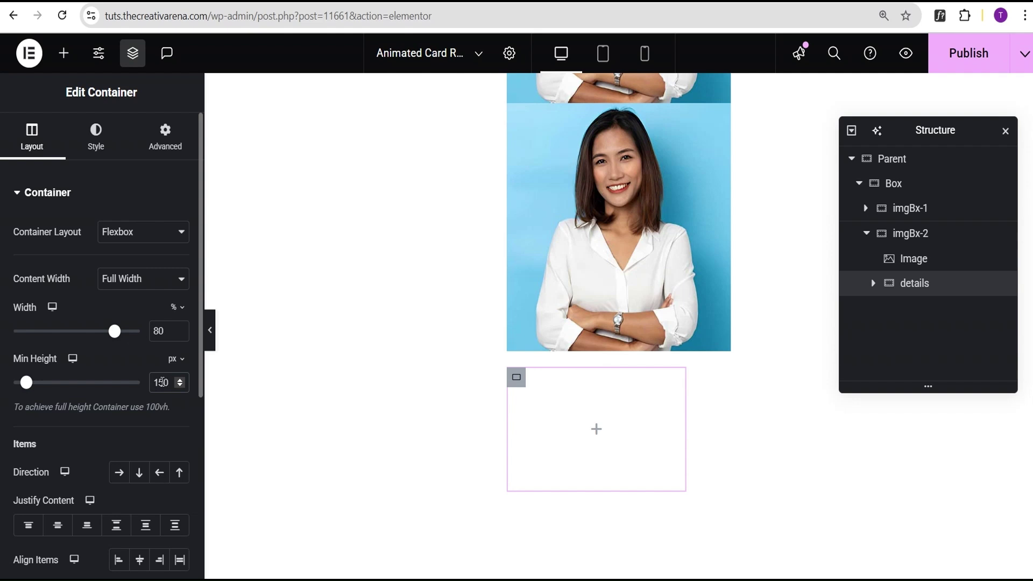
# Step: Centre the details container's items with Justify Content and Align Items, and set its gaps to 10 px
pyautogui.scroll(-2, 118, 404)
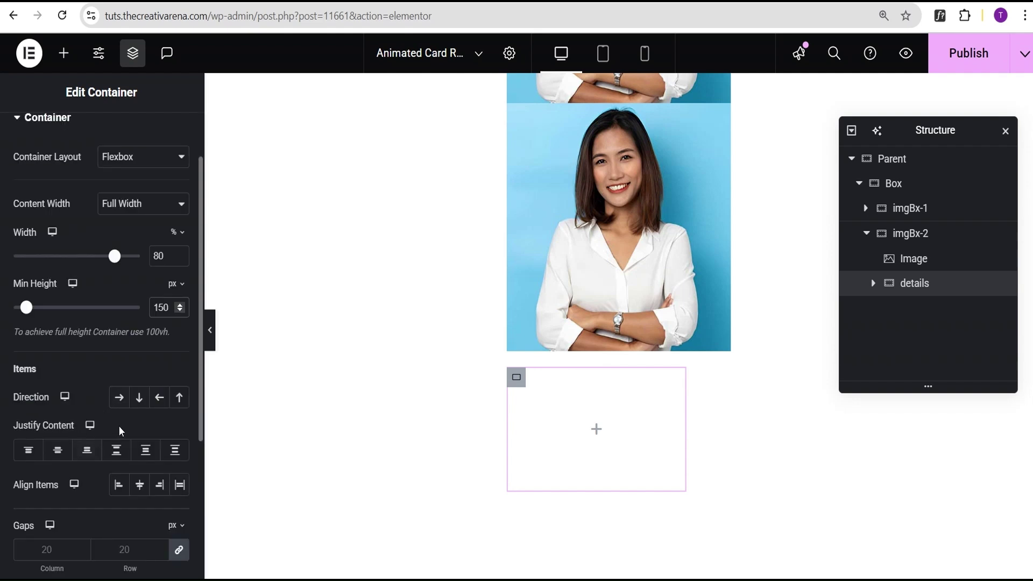
pyautogui.click(56, 452)
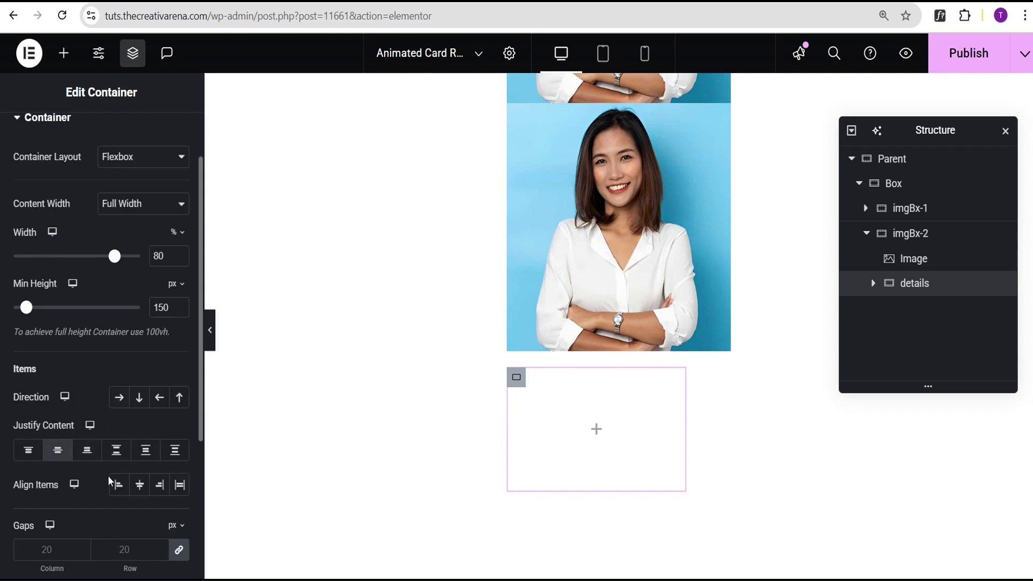
pyautogui.click(140, 485)
pyautogui.scroll(-2, 124, 500)
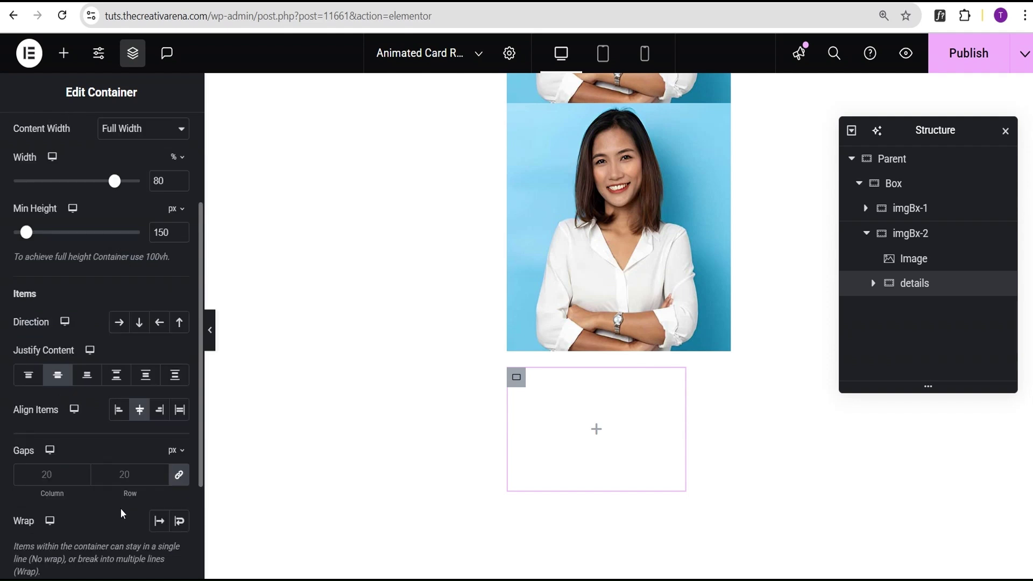
pyautogui.click(51, 476)
pyautogui.write('10')
# Step: Give the details container a classic background in semi-transparent black, #00000080
pyautogui.scroll(3, 51, 477)
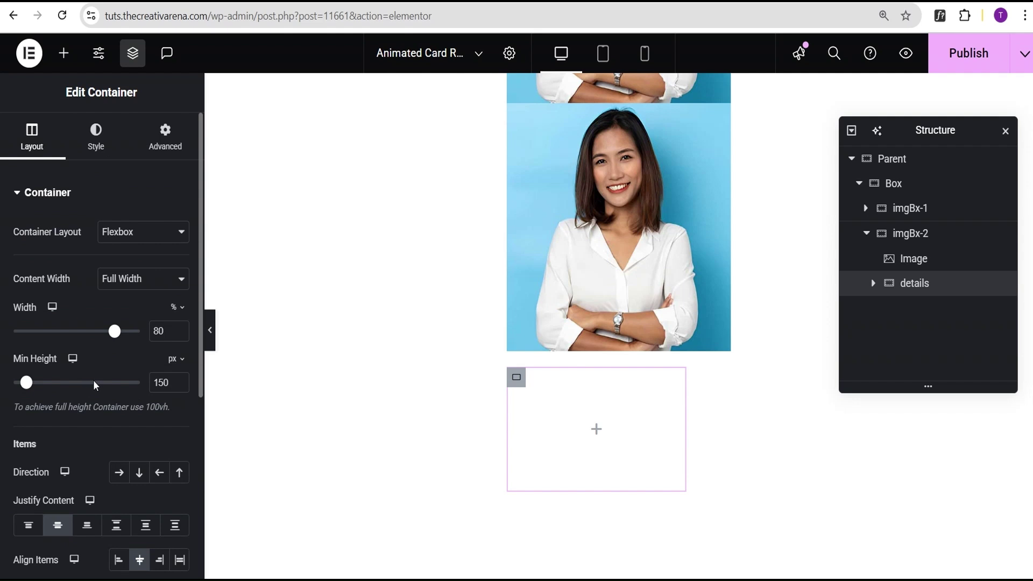
pyautogui.click(101, 149)
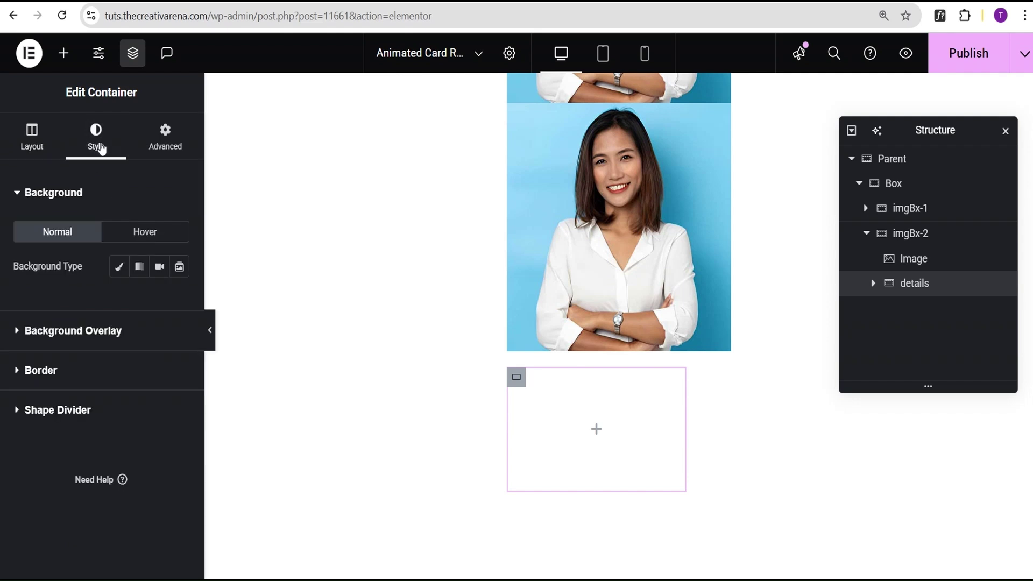
pyautogui.click(118, 266)
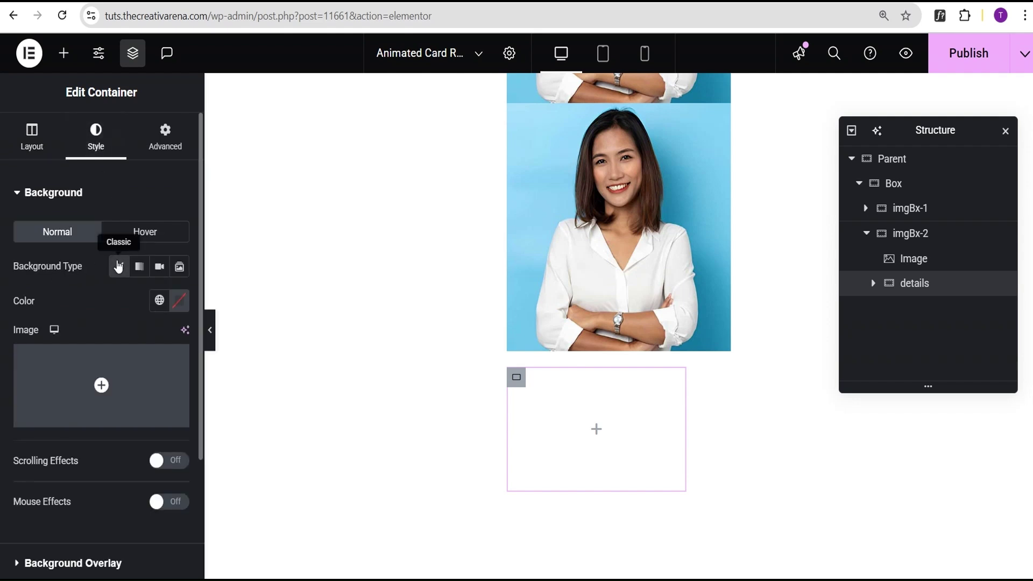
pyautogui.click(179, 302)
pyautogui.write('#000000')
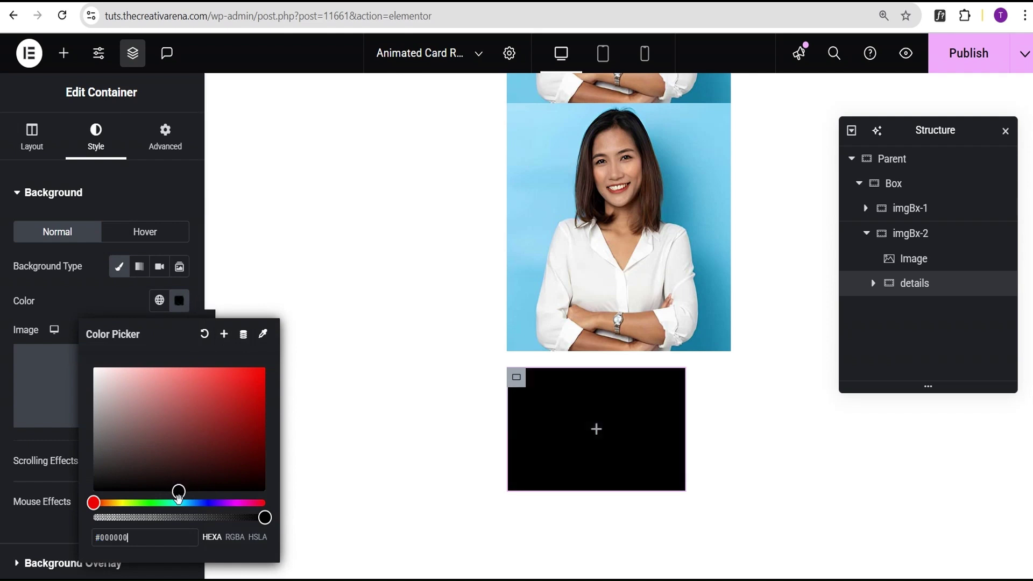
pyautogui.moveTo(265, 517); pyautogui.dragTo(180, 517)
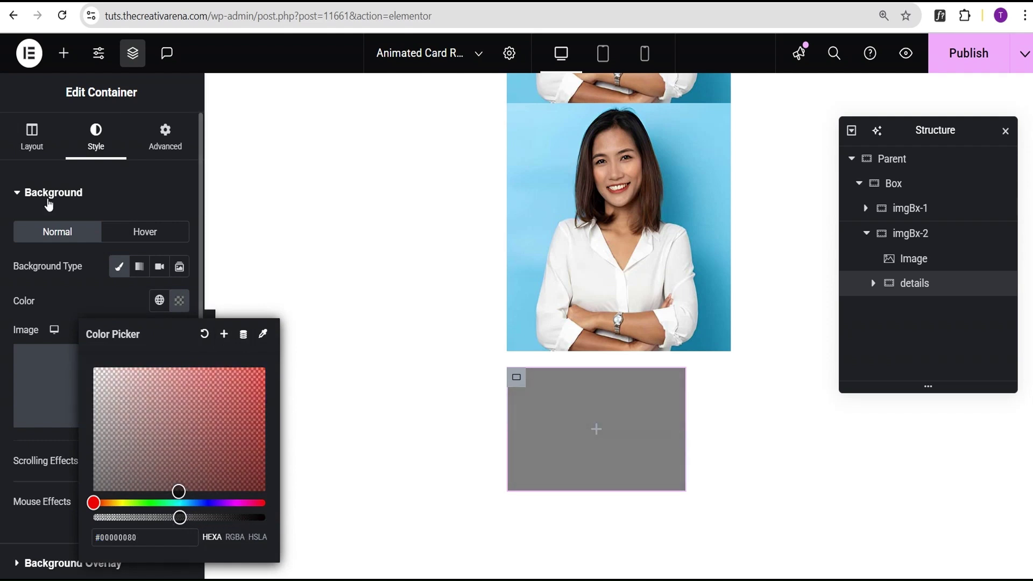
pyautogui.click(79, 293)
# Step: Unlink the details container's border radius values and set only Top and Right to 20 px
pyautogui.scroll(-3, 81, 313)
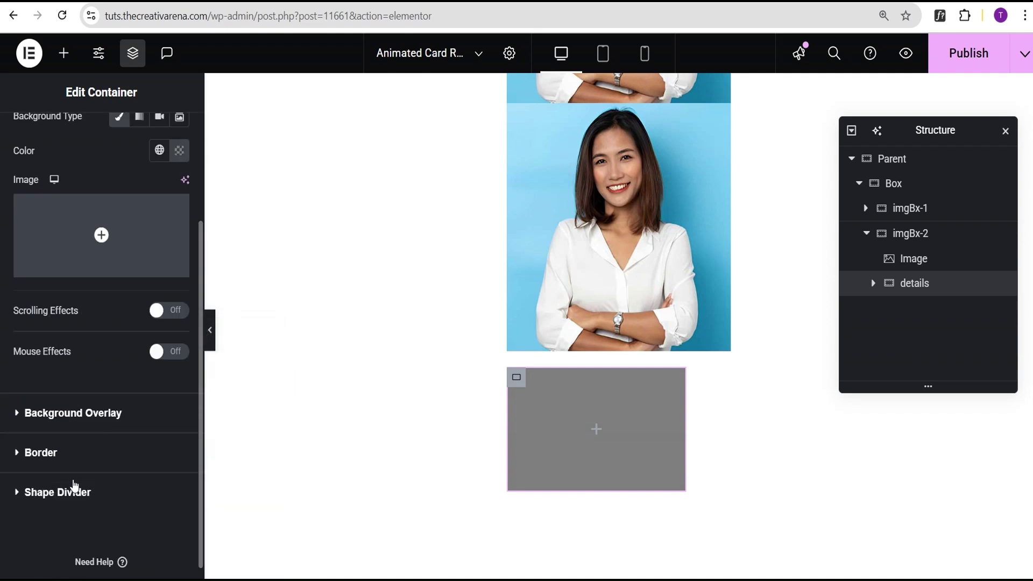
pyautogui.click(66, 453)
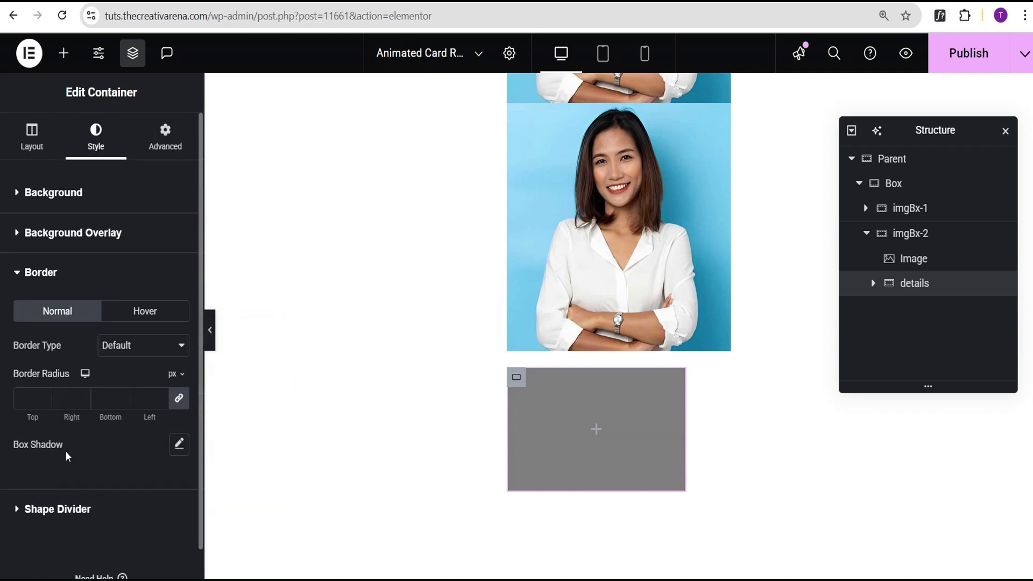
pyautogui.click(179, 398)
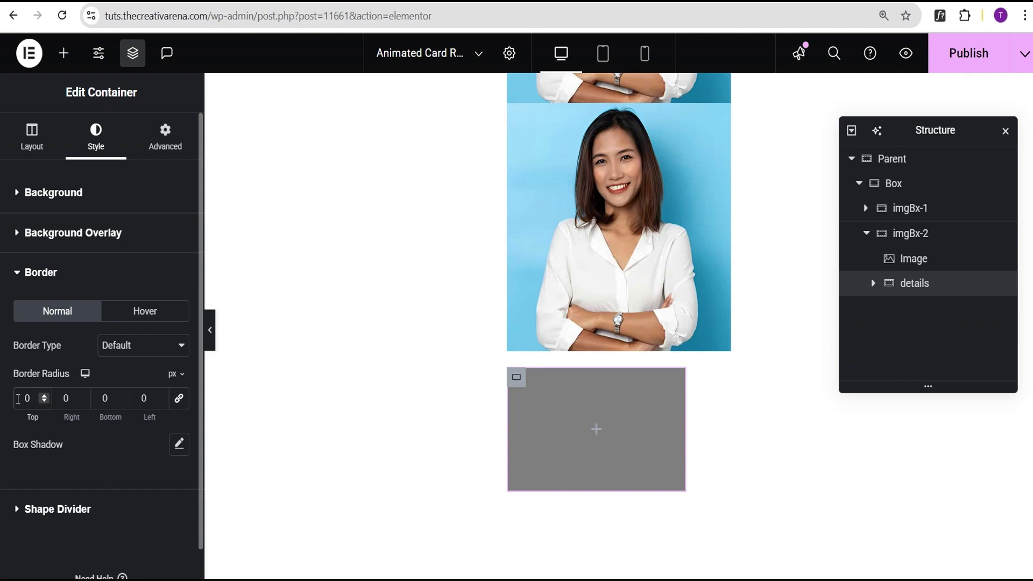
pyautogui.write('2')
pyautogui.click(57, 399)
pyautogui.write('2')
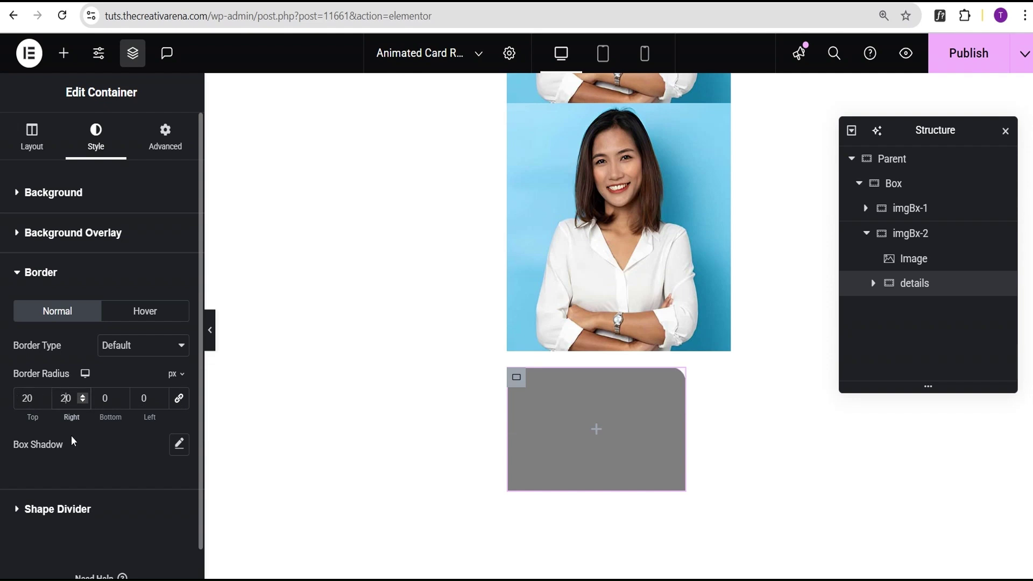
# Step: Set the details container's padding to 20 px on all sides
pyautogui.click(162, 151)
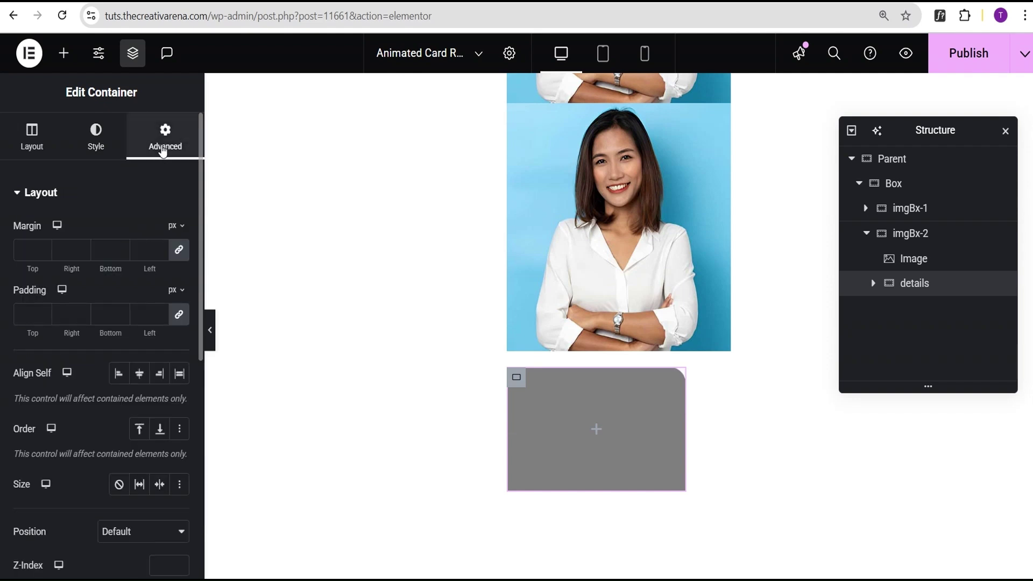
pyautogui.click(29, 316)
pyautogui.write('20')
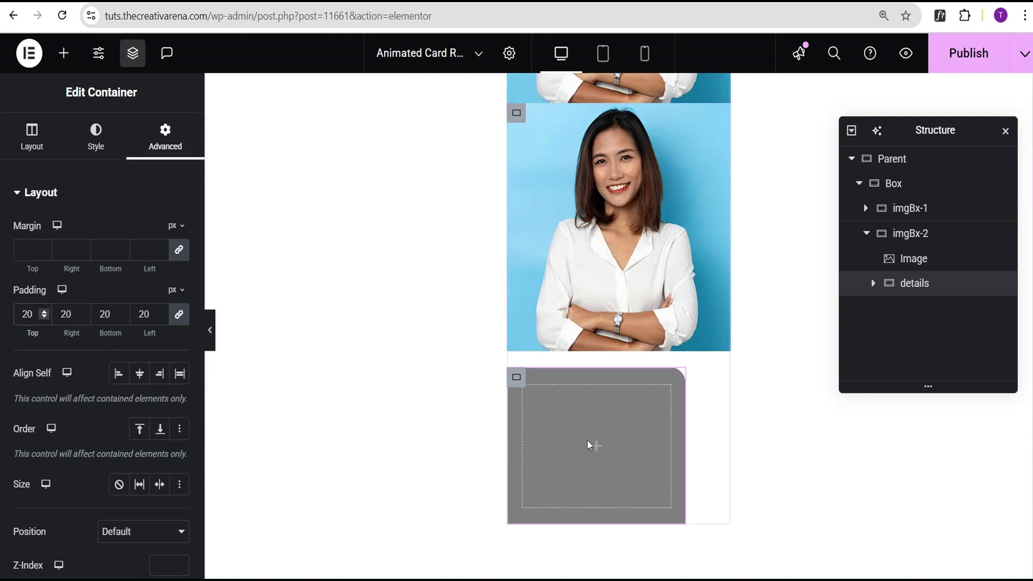
# Step: Add a heading inside the details container with the team member's name as its title and p as its HTML tag
pyautogui.click(596, 452)
pyautogui.click(597, 451)
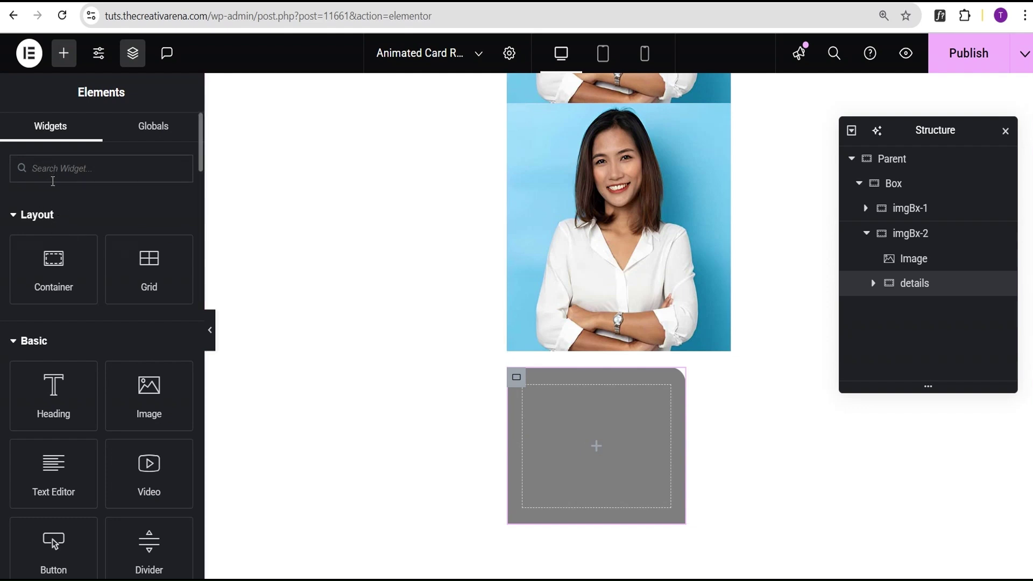
pyautogui.click(54, 406)
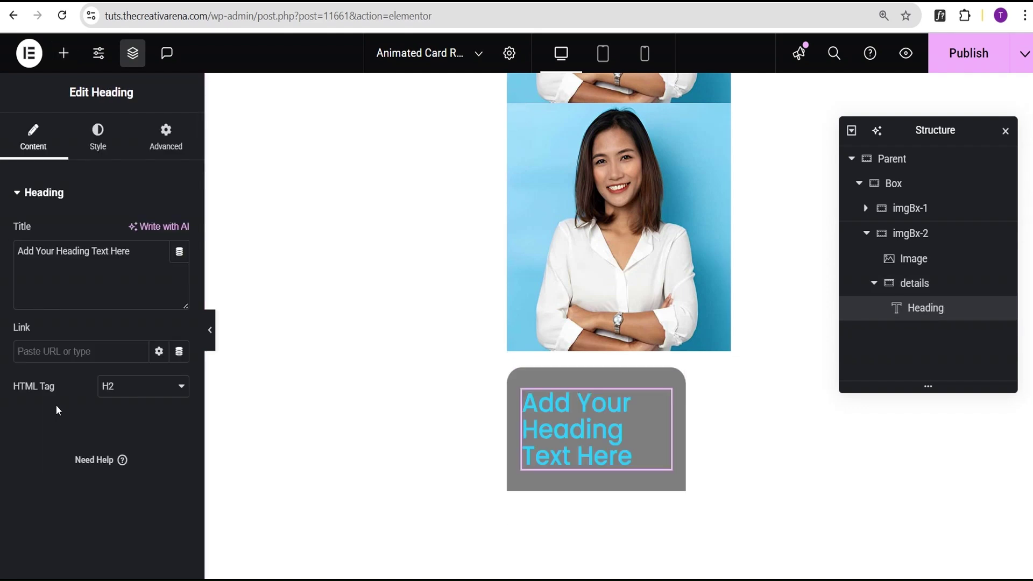
pyautogui.moveTo(134, 252); pyautogui.dragTo(2, 248)
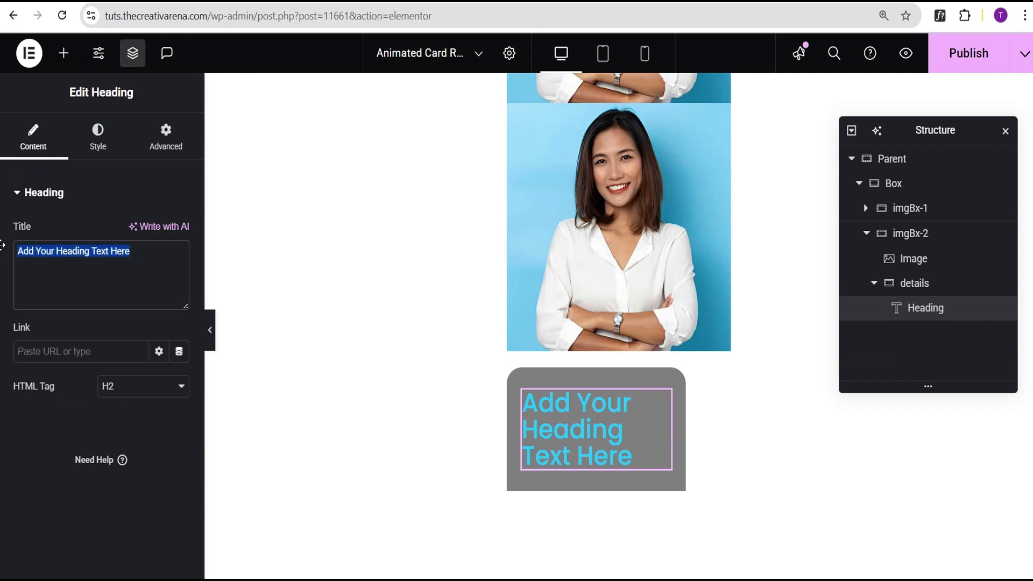
pyautogui.press('BackSpace')
pyautogui.write('Jane Doe')
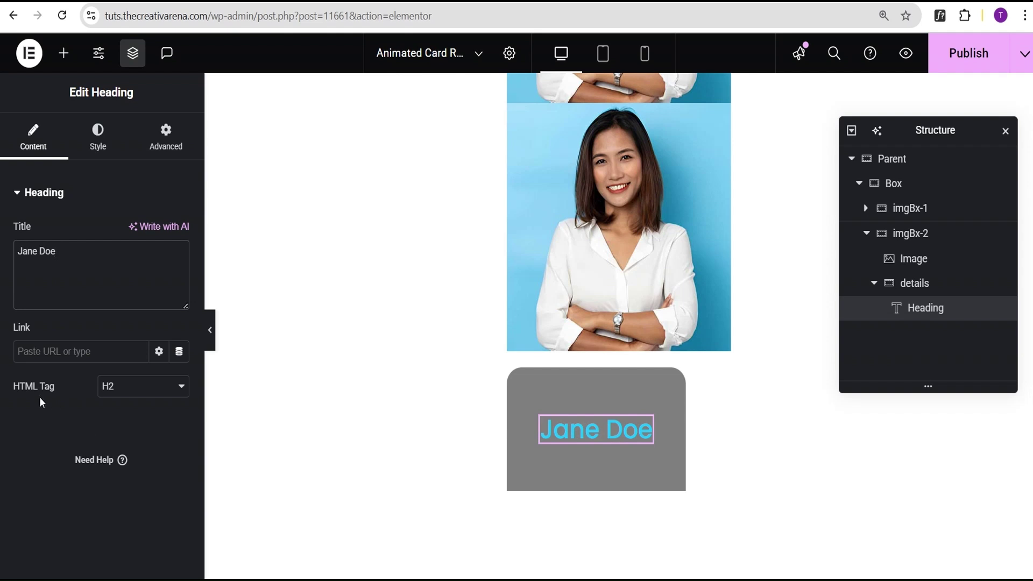
pyautogui.click(145, 386)
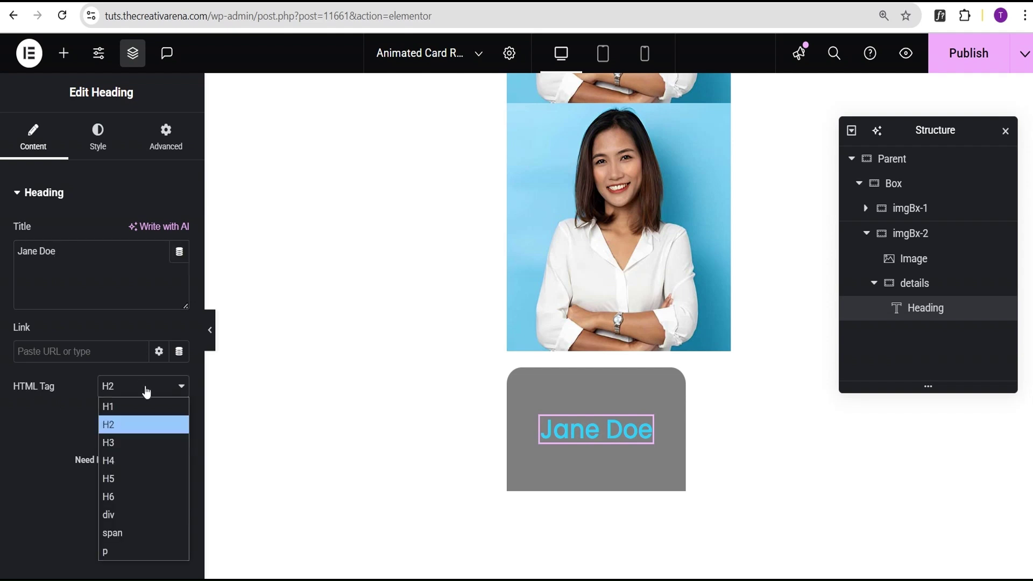
pyautogui.click(130, 551)
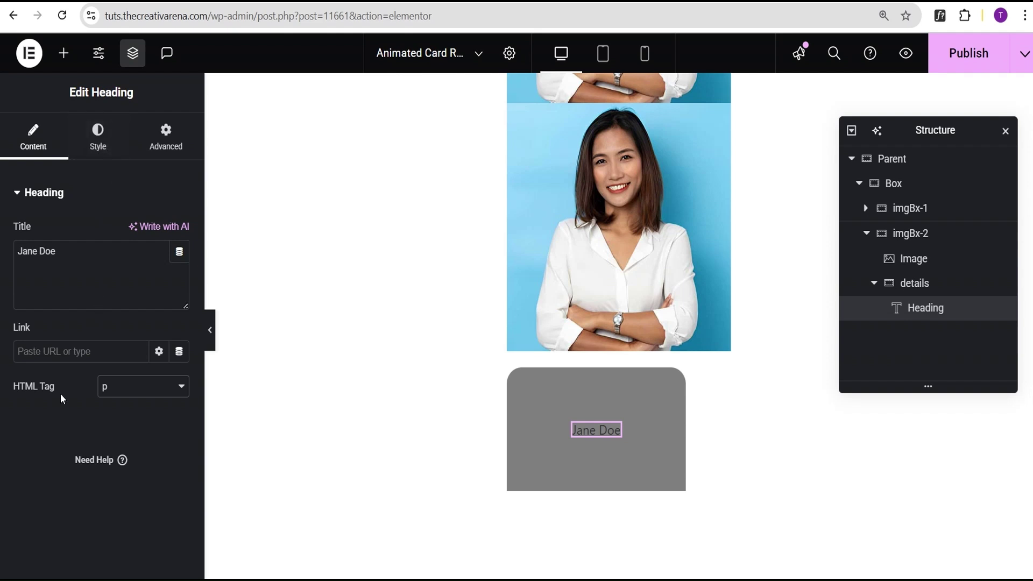
# Step: Centre-align the name heading and set its typography to size 1.4 rem and weight 600 (Semi Bold)
pyautogui.click(99, 154)
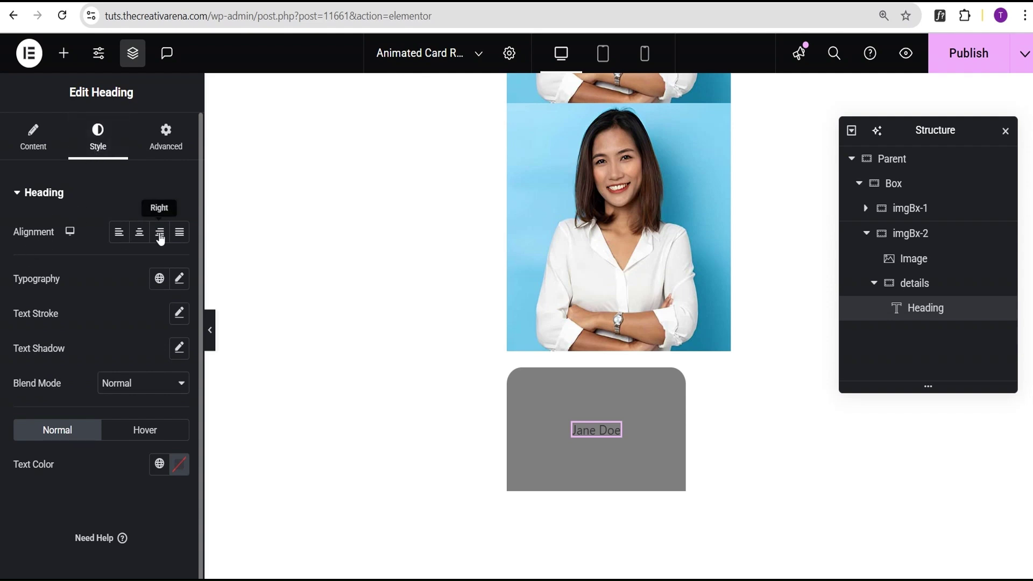
pyautogui.click(138, 231)
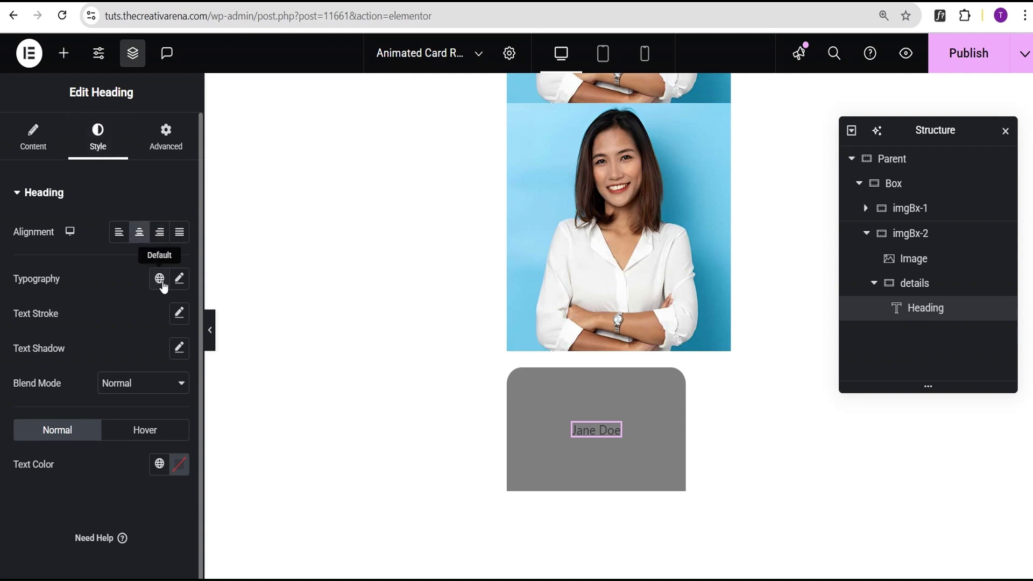
pyautogui.click(180, 279)
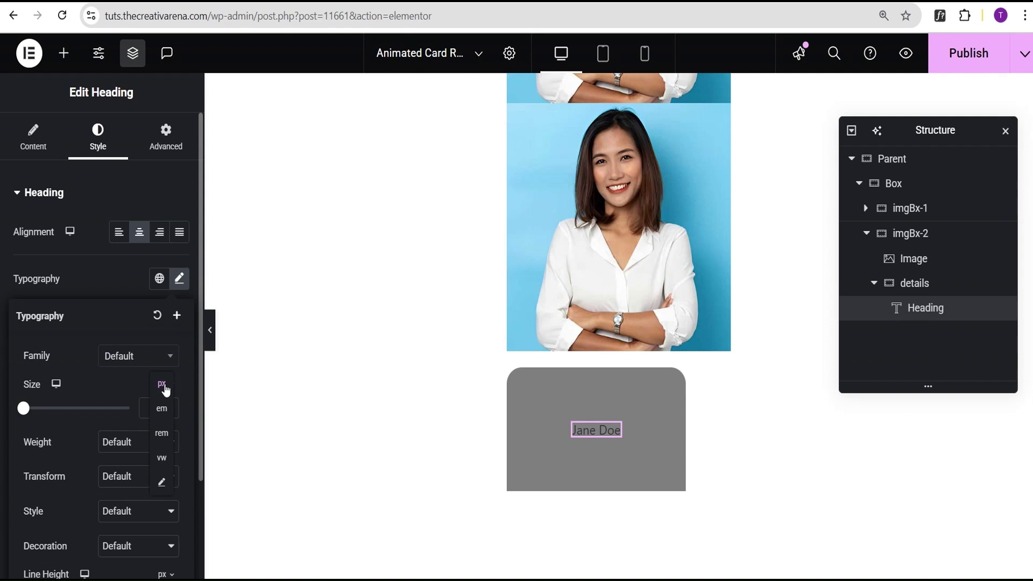
pyautogui.click(162, 437)
pyautogui.click(150, 409)
pyautogui.write('1.4')
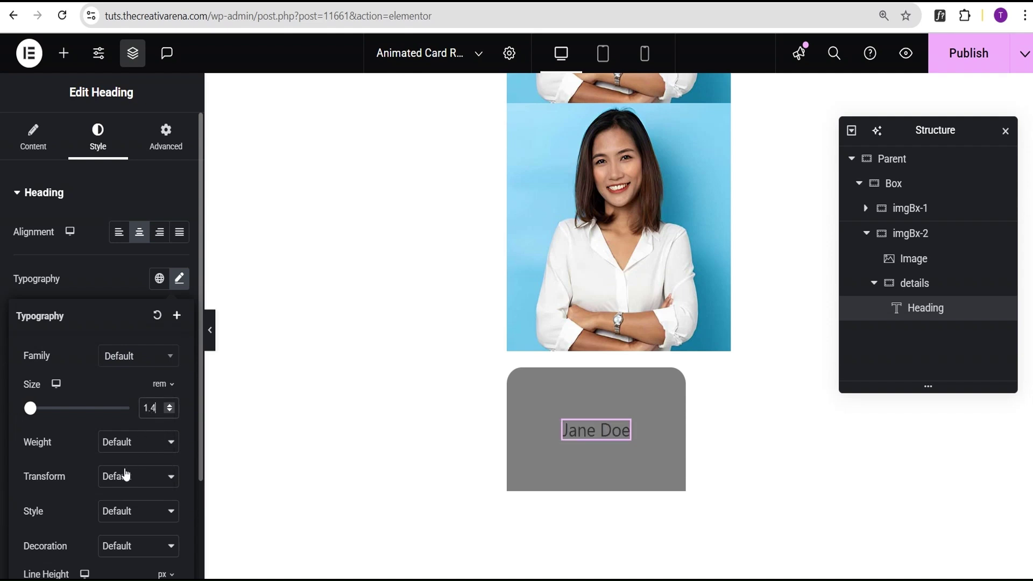
pyautogui.click(121, 442)
pyautogui.click(124, 316)
pyautogui.click(109, 291)
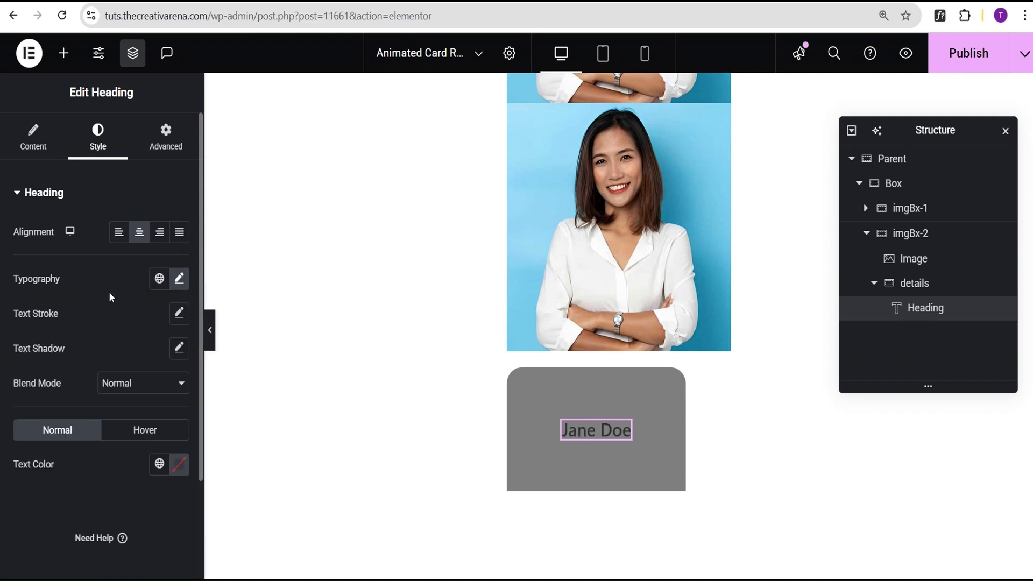
# Step: Set the name heading's text color to white, #FFFFFF
pyautogui.click(174, 471)
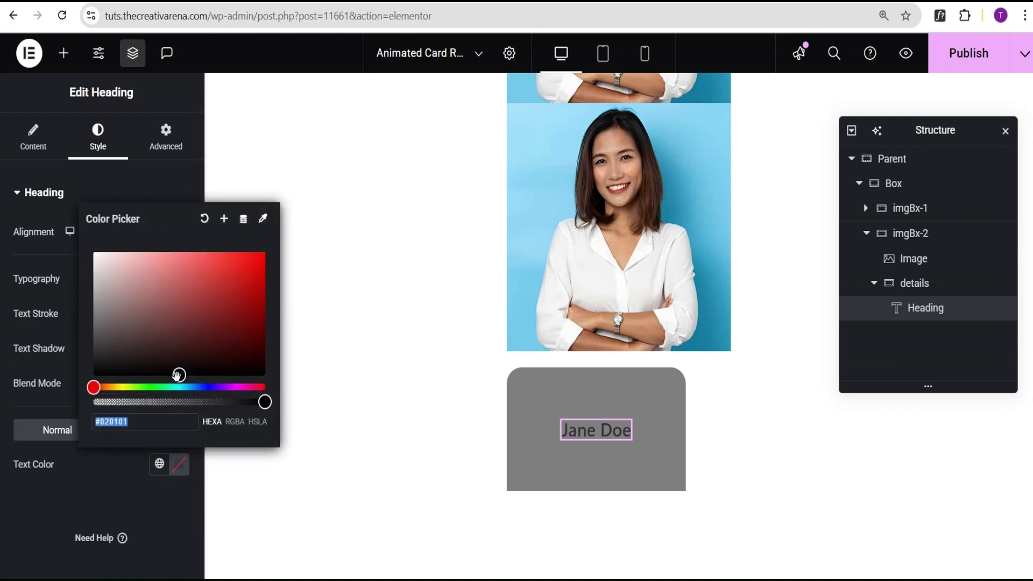
pyautogui.moveTo(177, 375); pyautogui.dragTo(93, 251)
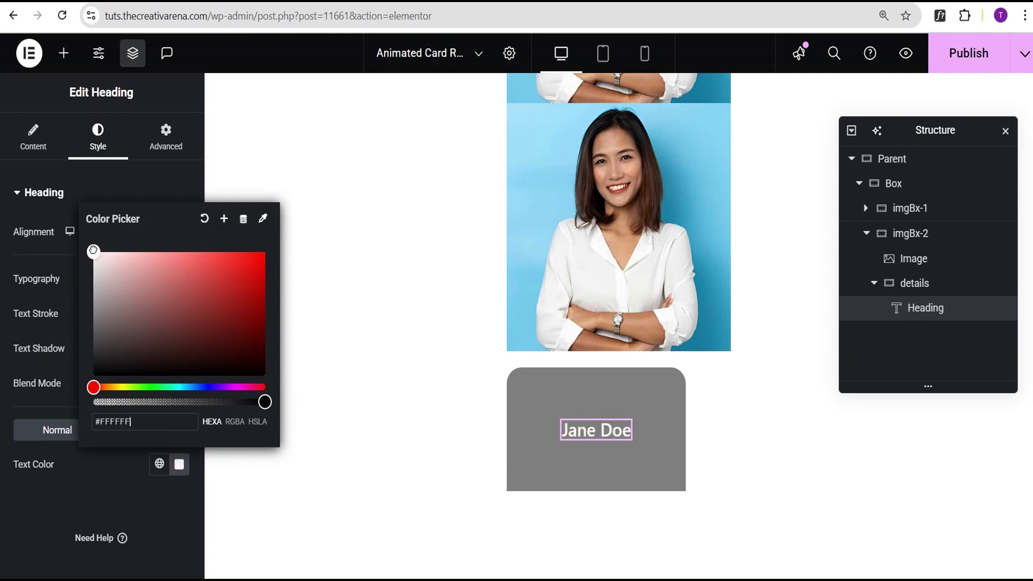
pyautogui.click(47, 296)
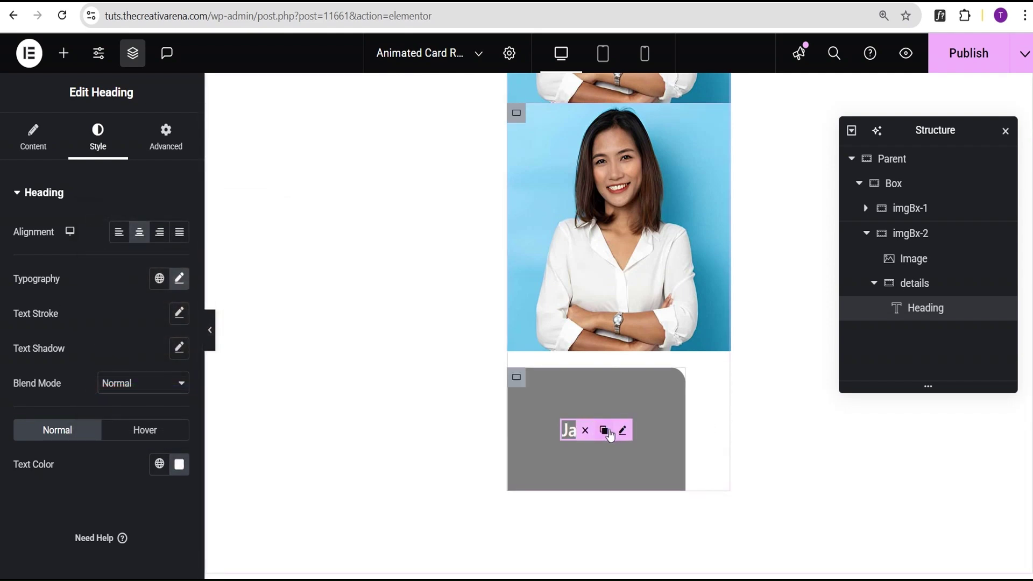
# Step: Duplicate the name heading and change the copy's title to Web Designer
pyautogui.click(603, 430)
pyautogui.moveTo(75, 251); pyautogui.dragTo(12, 252)
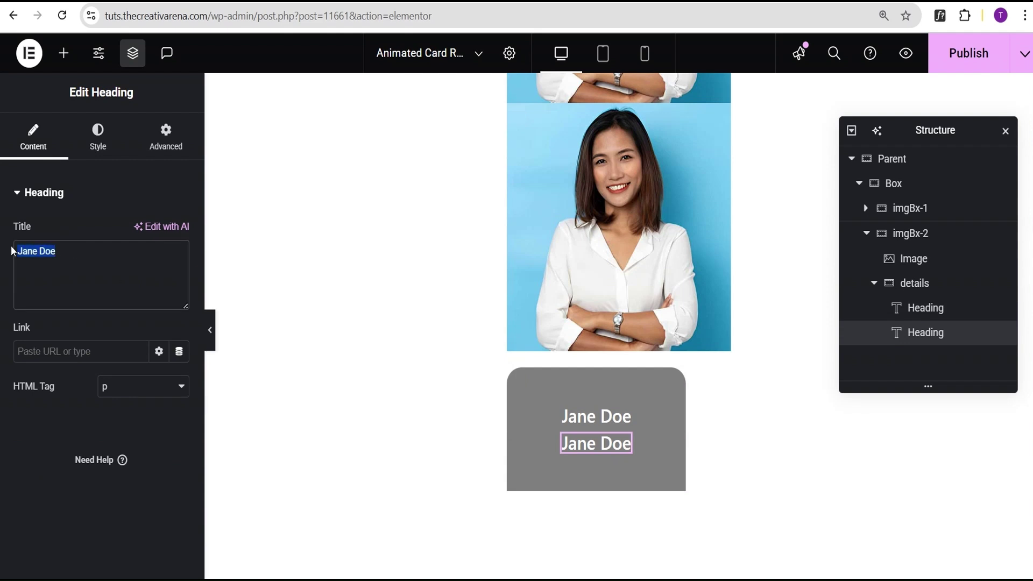
pyautogui.write('Web Desig')
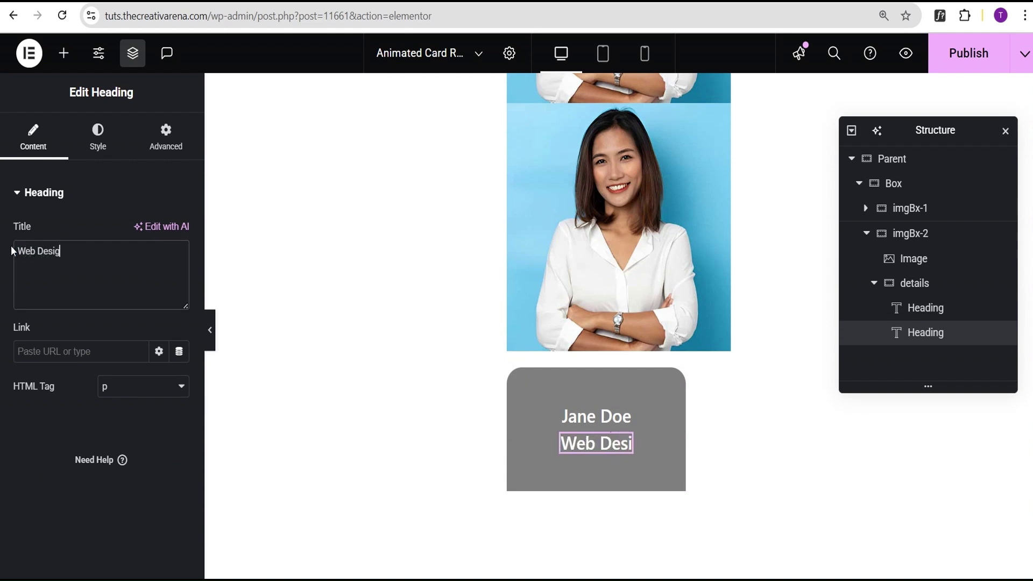
pyautogui.write('ner')
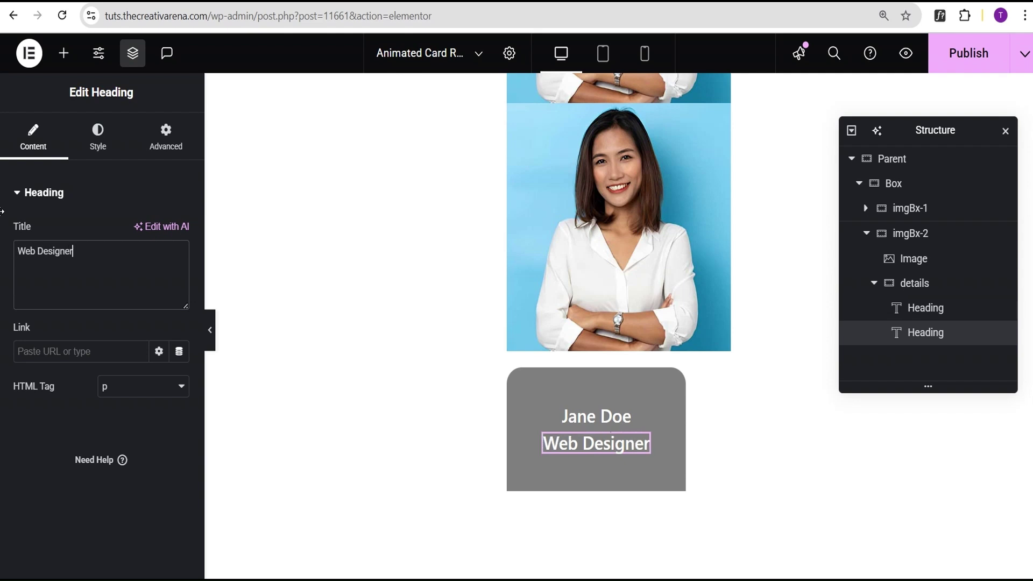
# Step: Set the Web Designer heading's typography to size 0.9 rem and weight 500 (Medium)
pyautogui.click(97, 141)
pyautogui.click(178, 284)
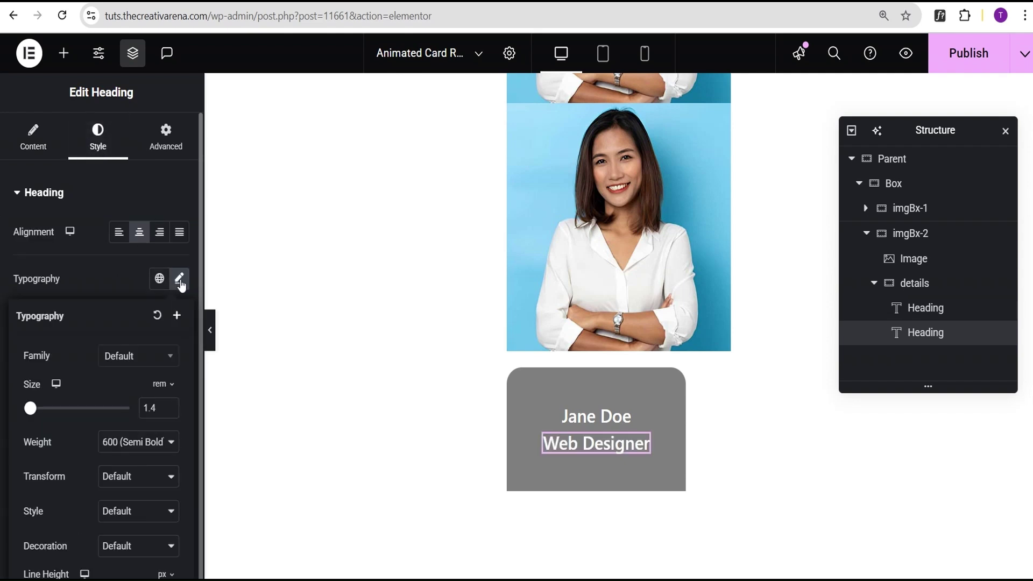
pyautogui.doubleClick(161, 407)
pyautogui.write('0.9')
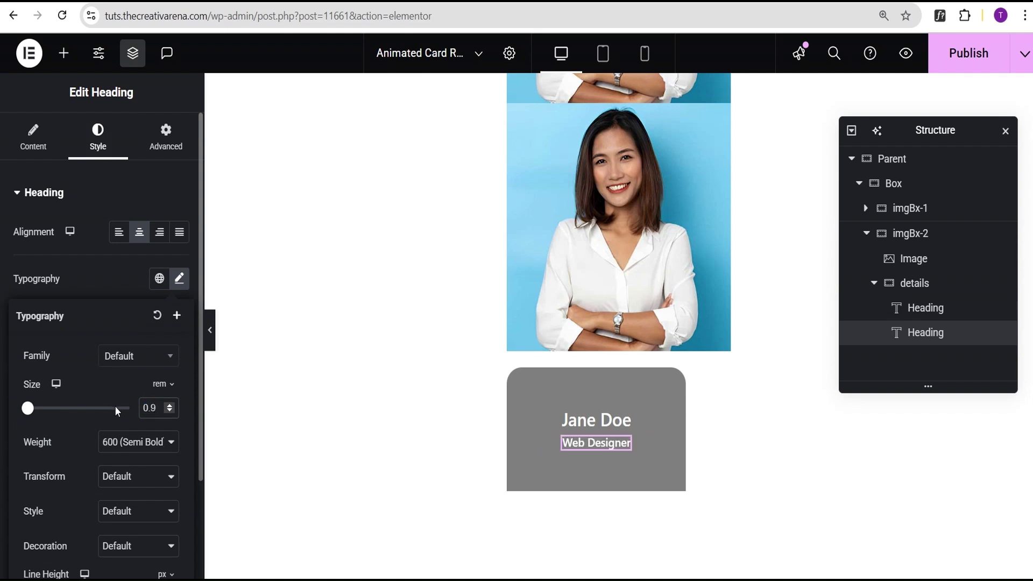
pyautogui.click(132, 442)
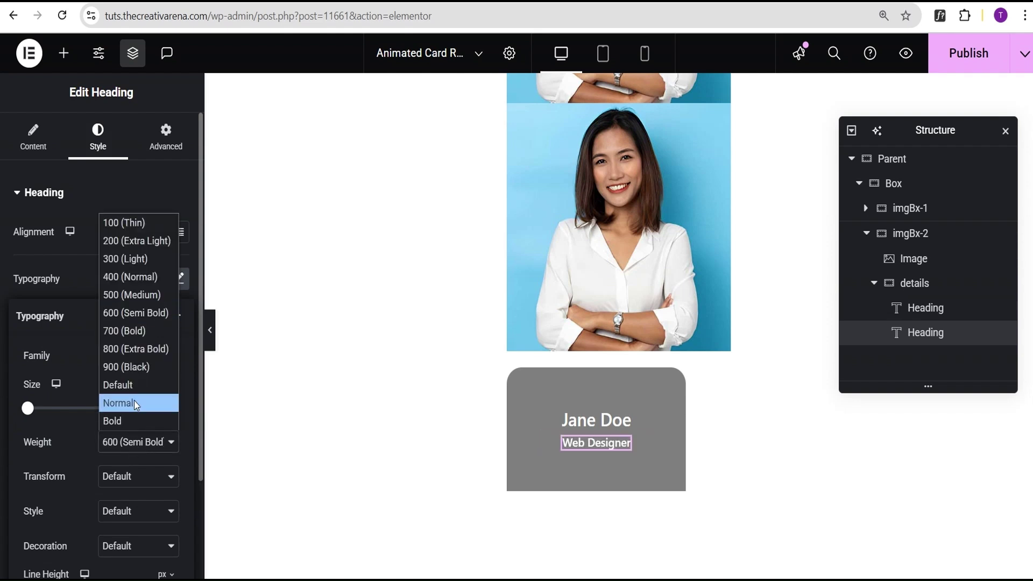
pyautogui.click(130, 296)
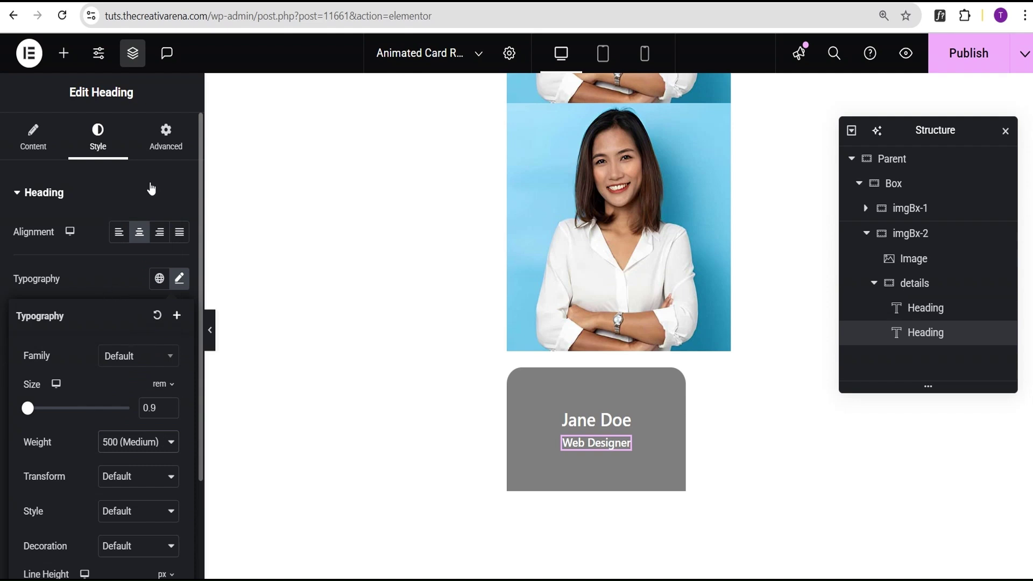
# Step: Unlink the Web Designer heading's margin values and set its bottom margin to 10 px
pyautogui.click(164, 141)
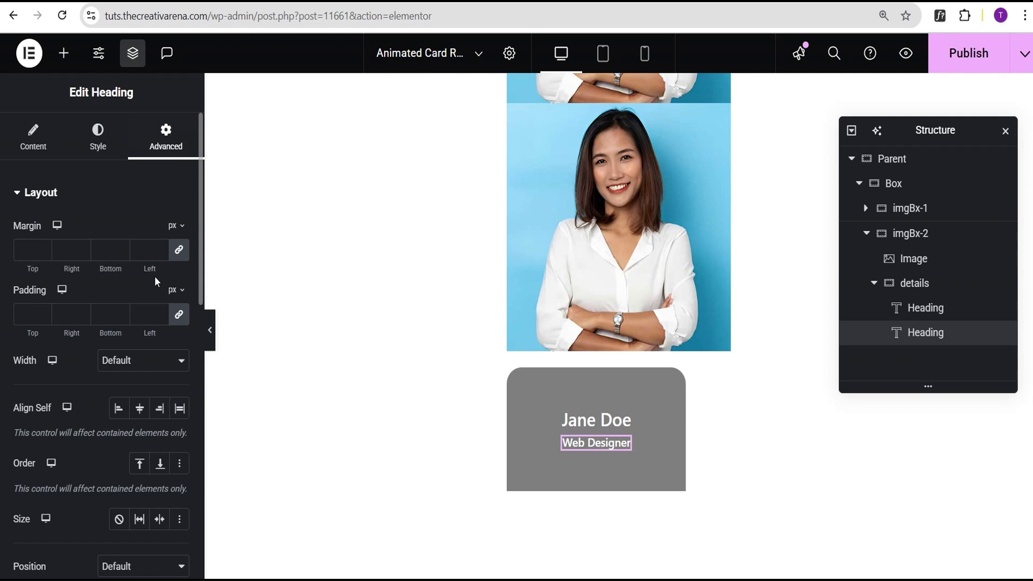
pyautogui.click(179, 250)
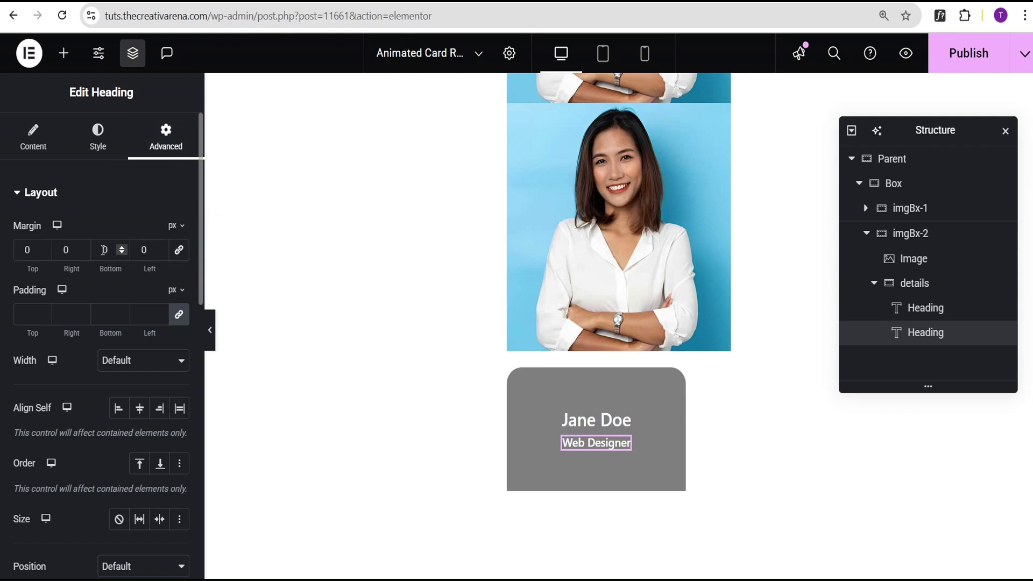
pyautogui.click(103, 249)
pyautogui.write('1')
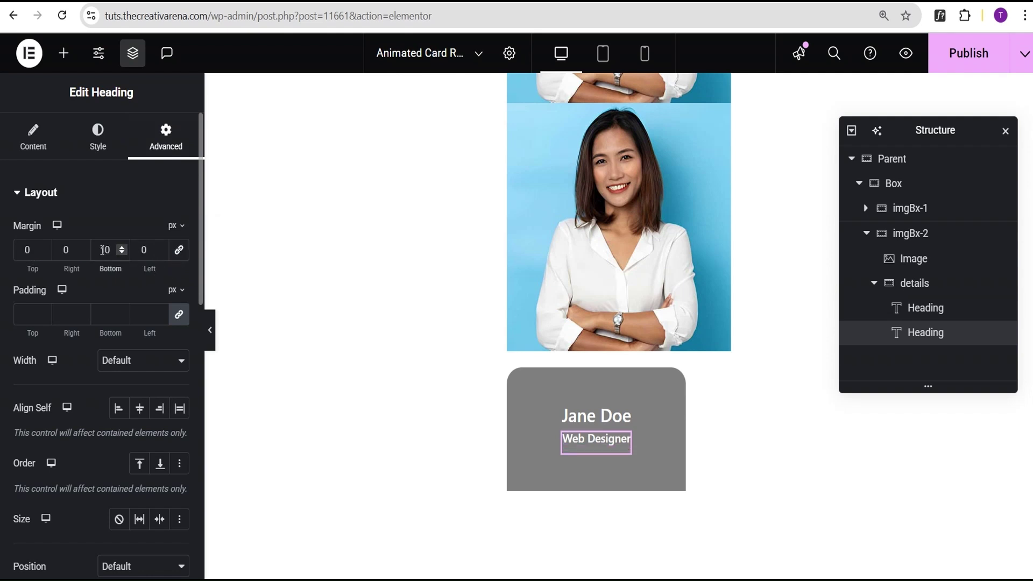
# Step: Add a Social Icons widget below the Web Designer heading in the details container
pyautogui.click(64, 52)
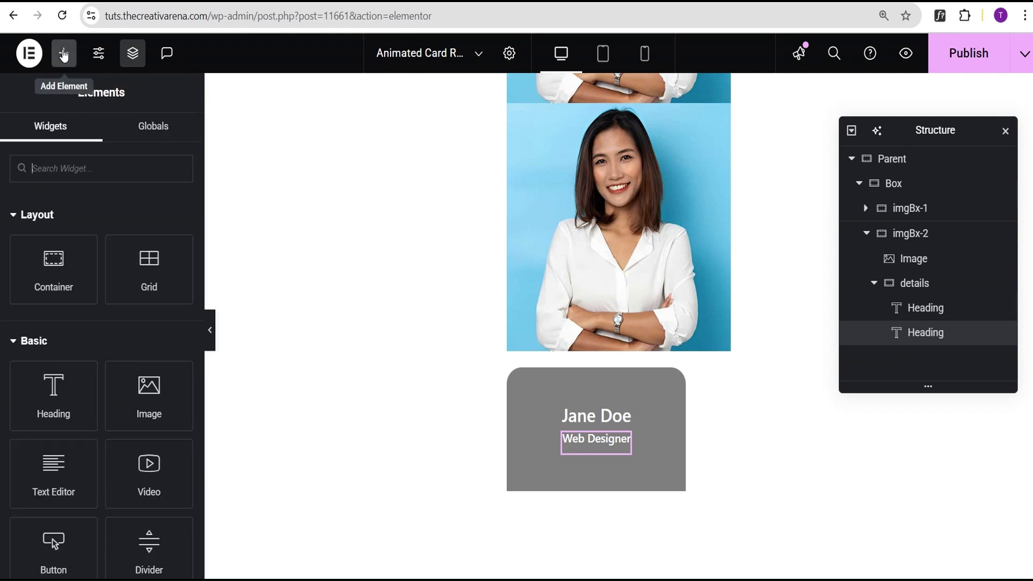
pyautogui.scroll(-3, 66, 408)
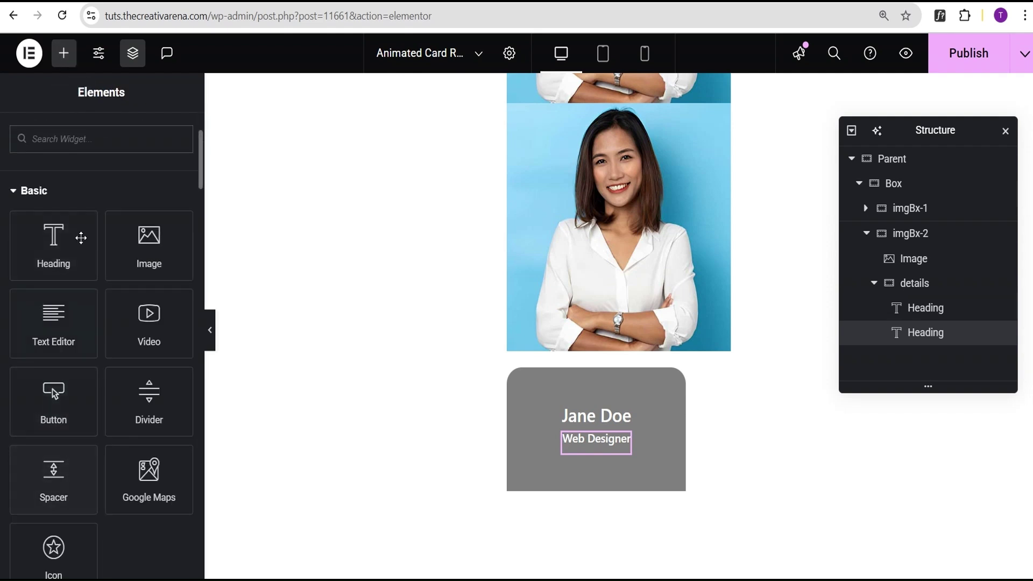
pyautogui.write('soci')
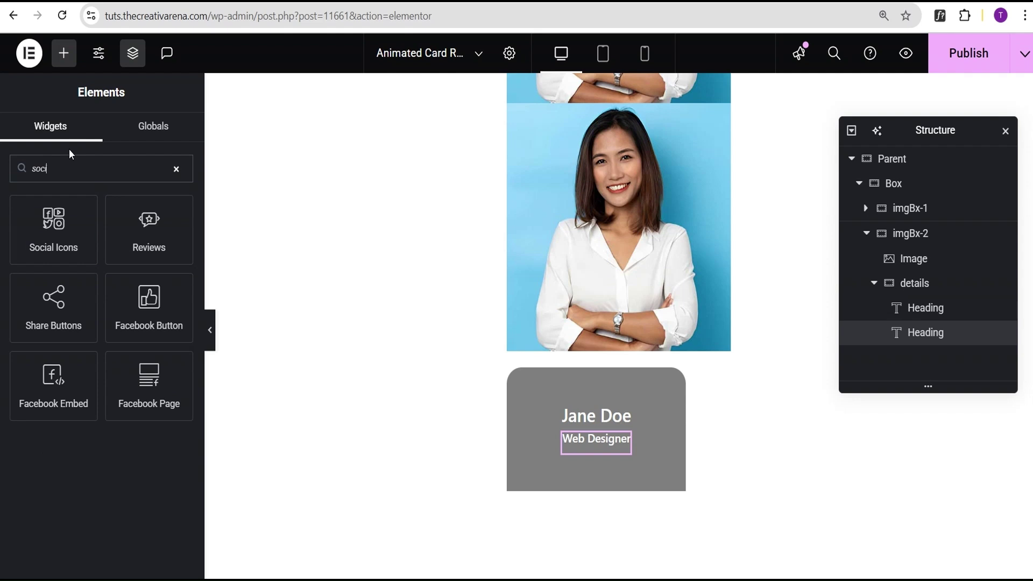
pyautogui.click(56, 237)
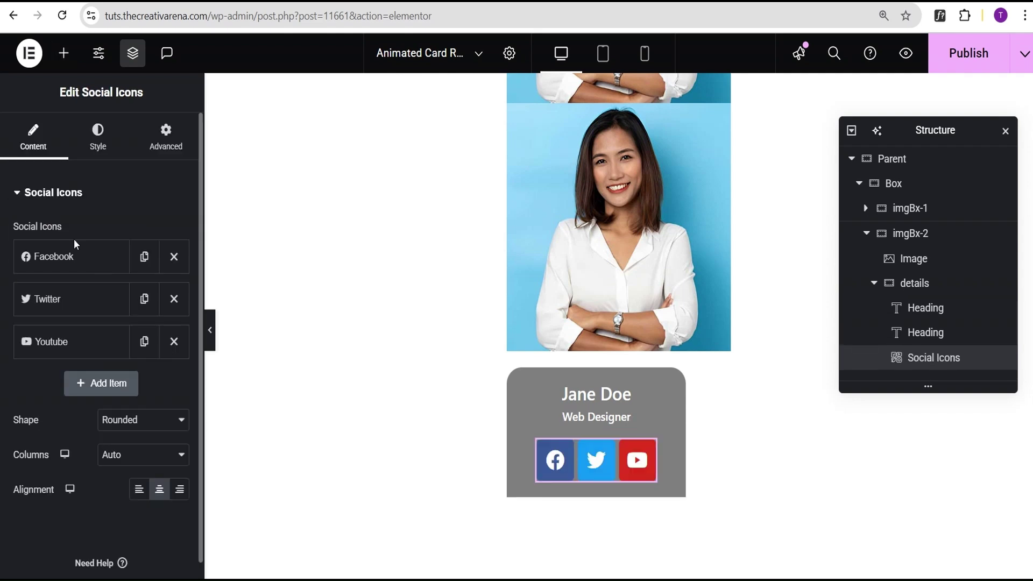
# Step: Set the social icons' size to 15 px and their spacing to 10 px
pyautogui.click(114, 145)
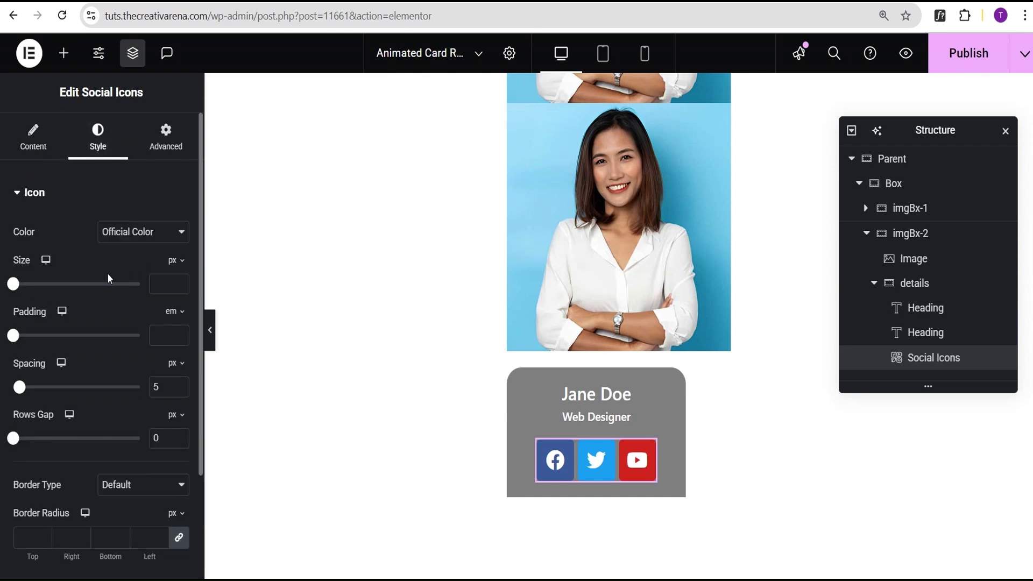
pyautogui.click(168, 286)
pyautogui.write('15')
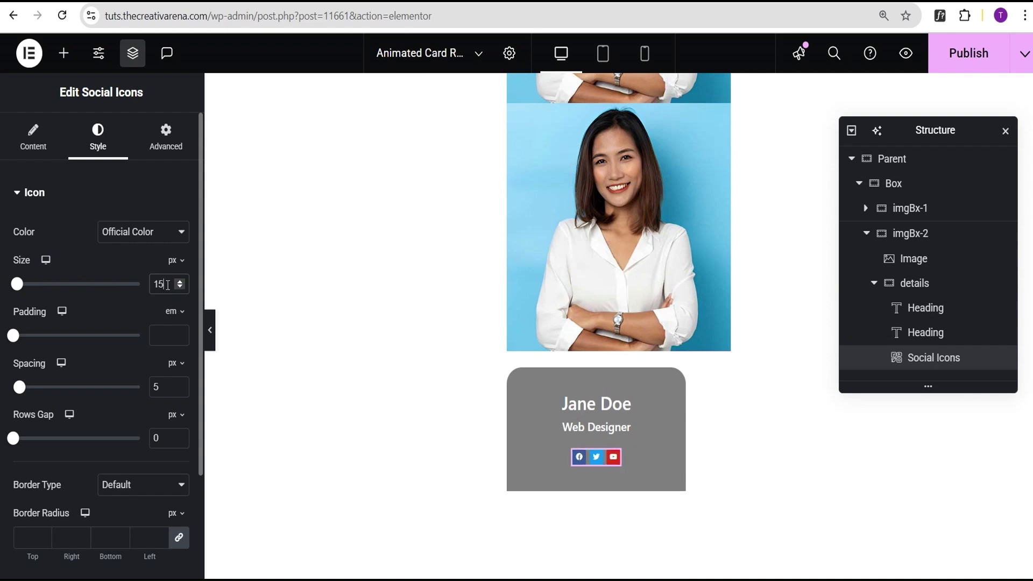
pyautogui.doubleClick(153, 387)
pyautogui.write('10')
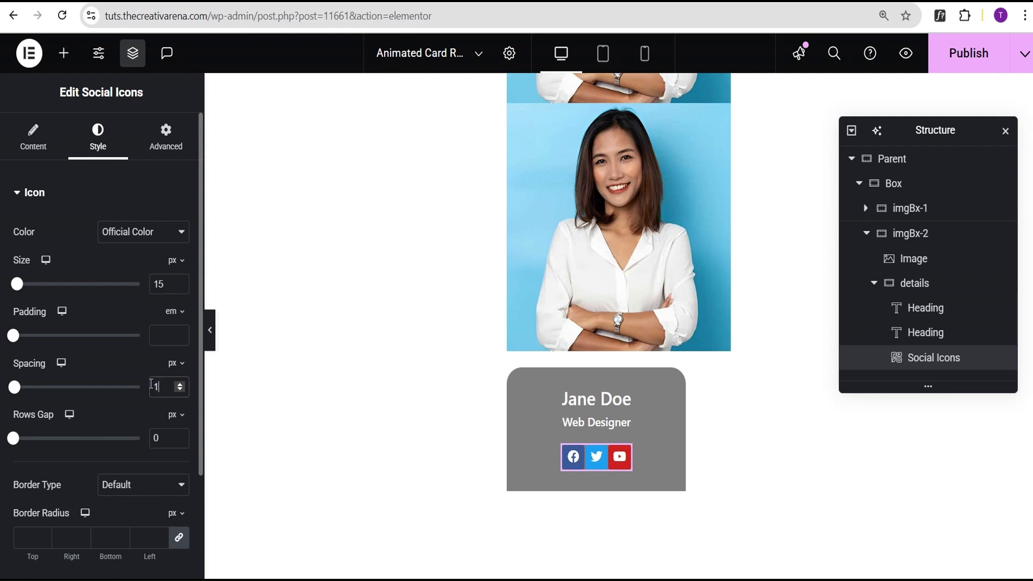
# Step: Switch the social icons to custom colors with primary black, #000000, and secondary white, #FFFFFF
pyautogui.click(129, 234)
pyautogui.click(130, 270)
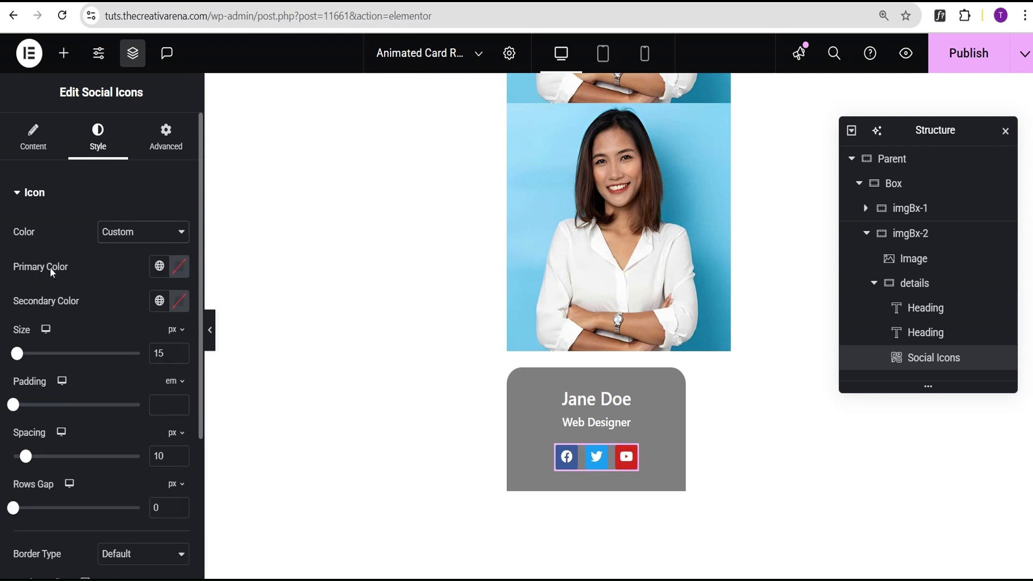
pyautogui.click(179, 266)
pyautogui.click(178, 468)
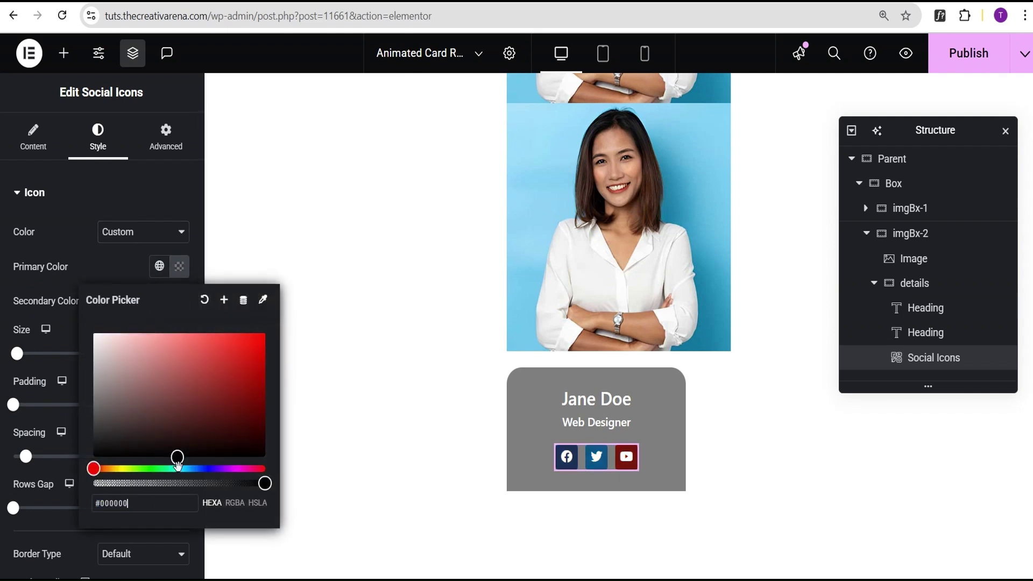
pyautogui.click(115, 271)
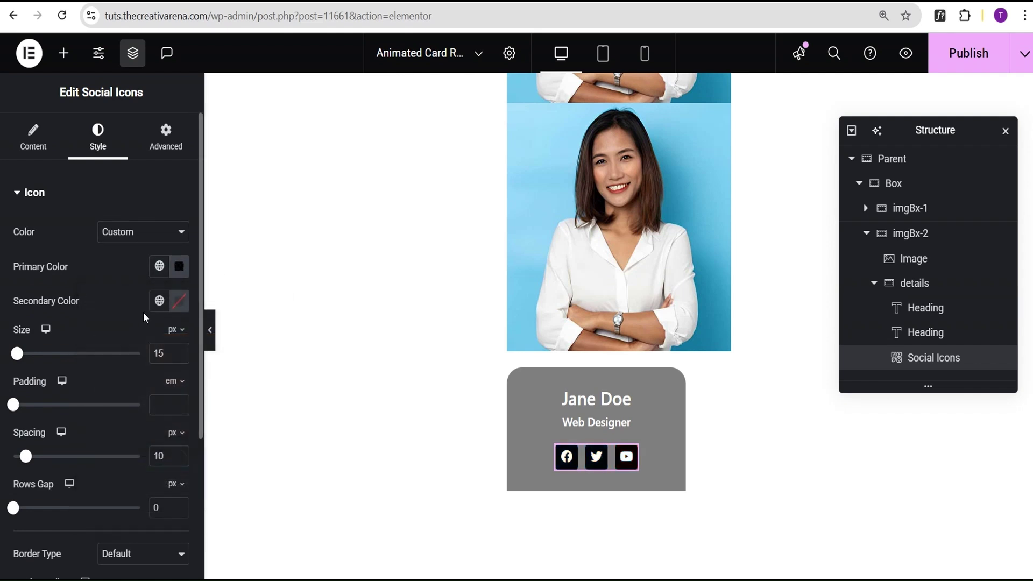
pyautogui.click(178, 301)
pyautogui.click(115, 401)
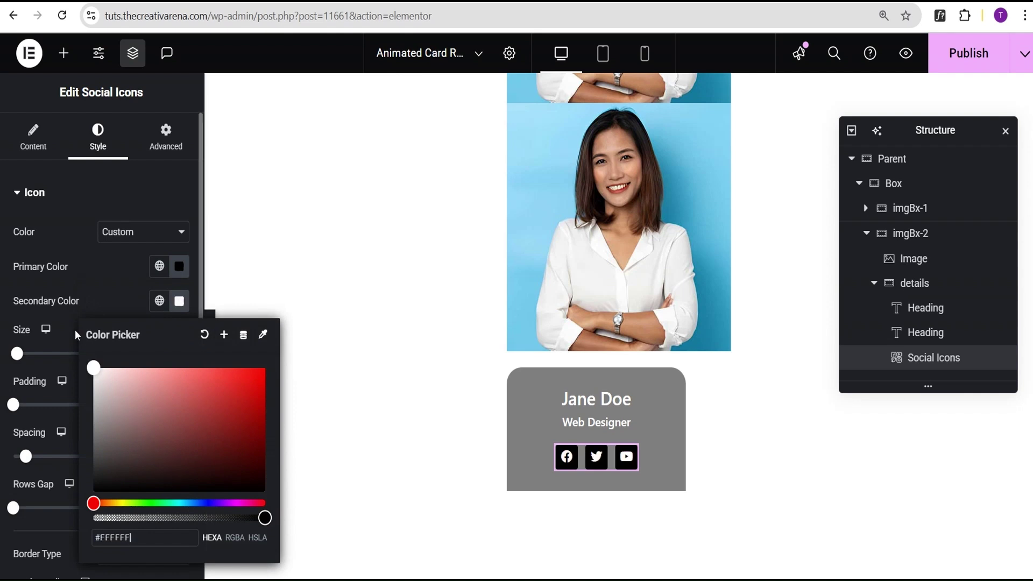
pyautogui.click(105, 274)
# Step: Set the social icons' hover colors to primary white, #FFFFFF, and secondary black, #000000
pyautogui.scroll(-4, 104, 323)
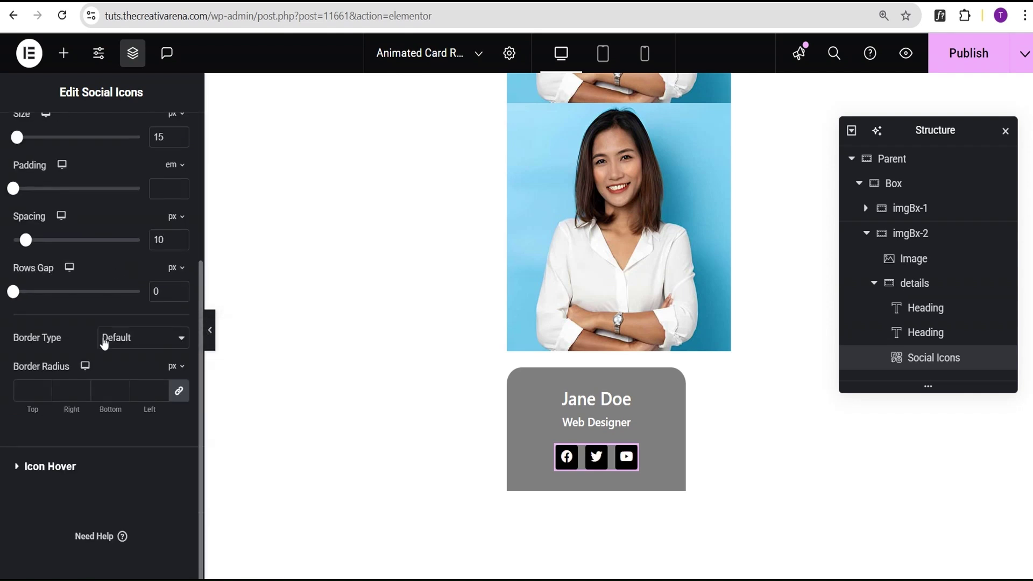
pyautogui.click(61, 467)
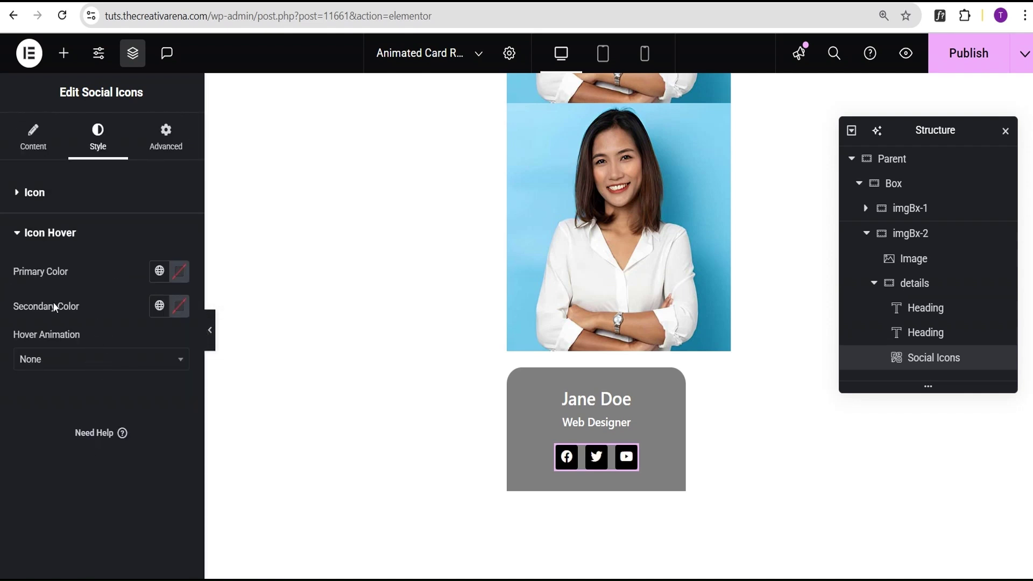
pyautogui.click(180, 276)
pyautogui.moveTo(180, 461); pyautogui.dragTo(72, 308)
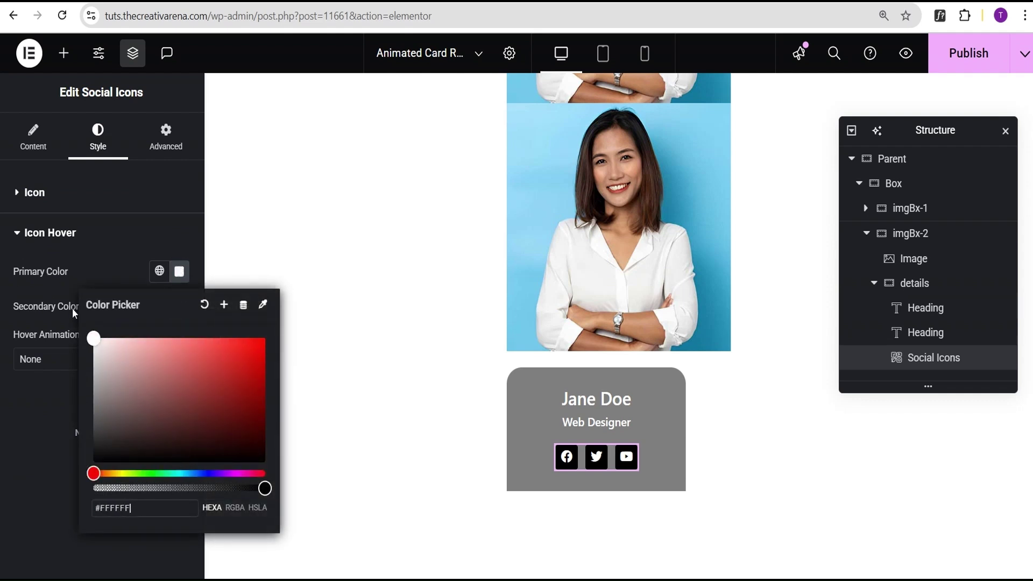
pyautogui.click(80, 284)
pyautogui.click(180, 306)
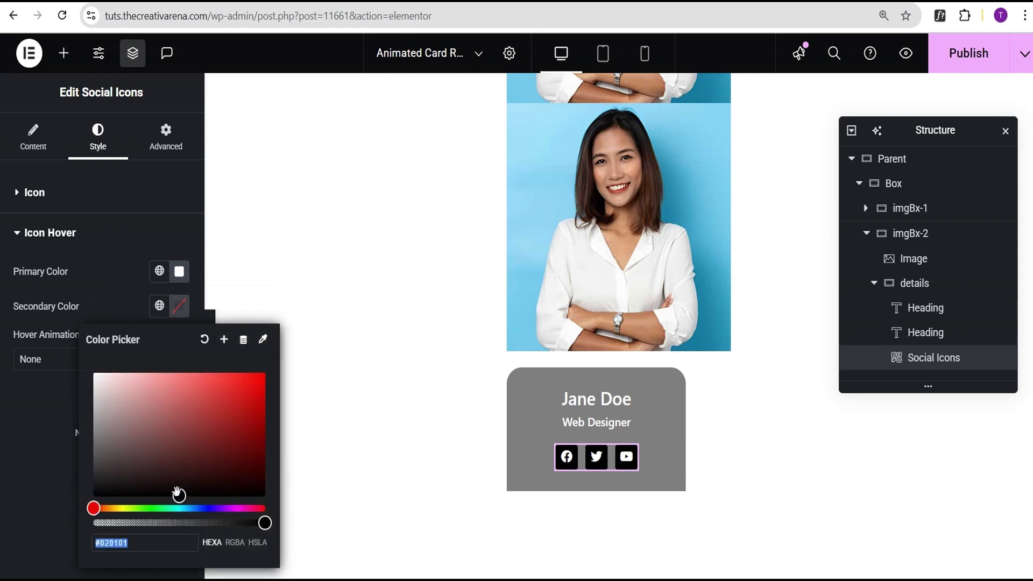
pyautogui.moveTo(180, 495); pyautogui.dragTo(180, 497)
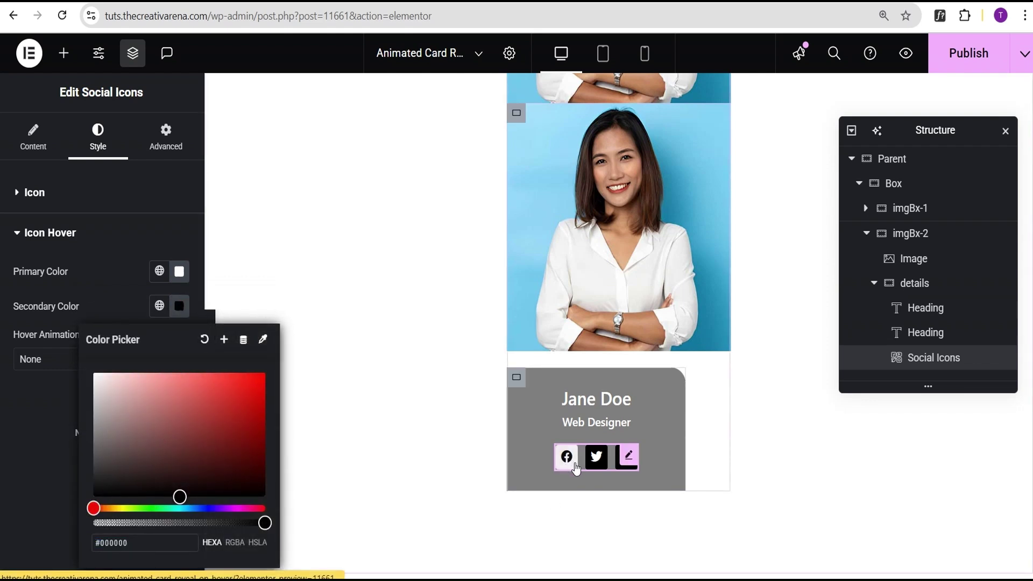
pyautogui.click(60, 302)
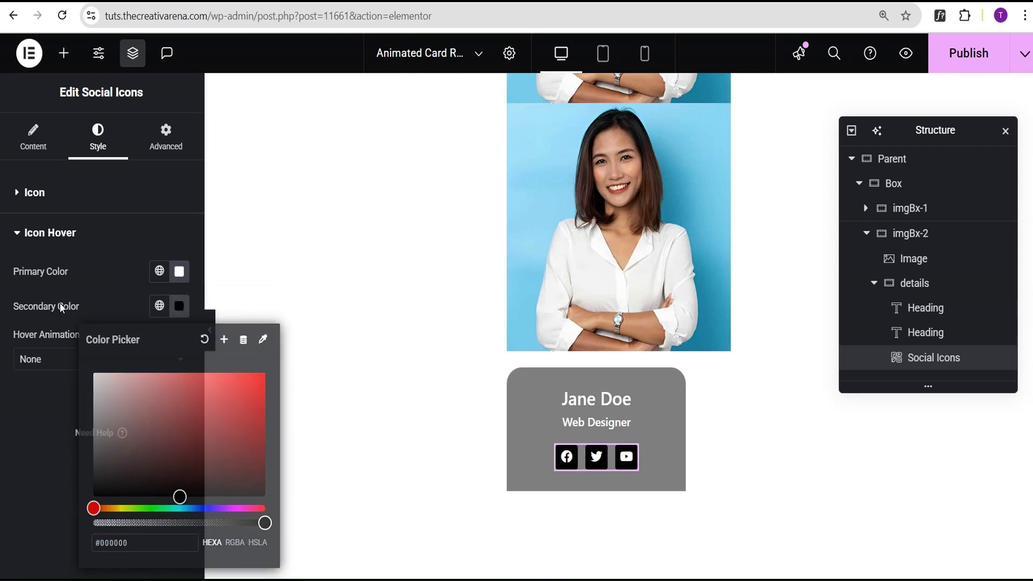
# Step: Set the social icons' hover animation to Grow and preview the effect on the full-width page
pyautogui.click(43, 359)
pyautogui.click(43, 407)
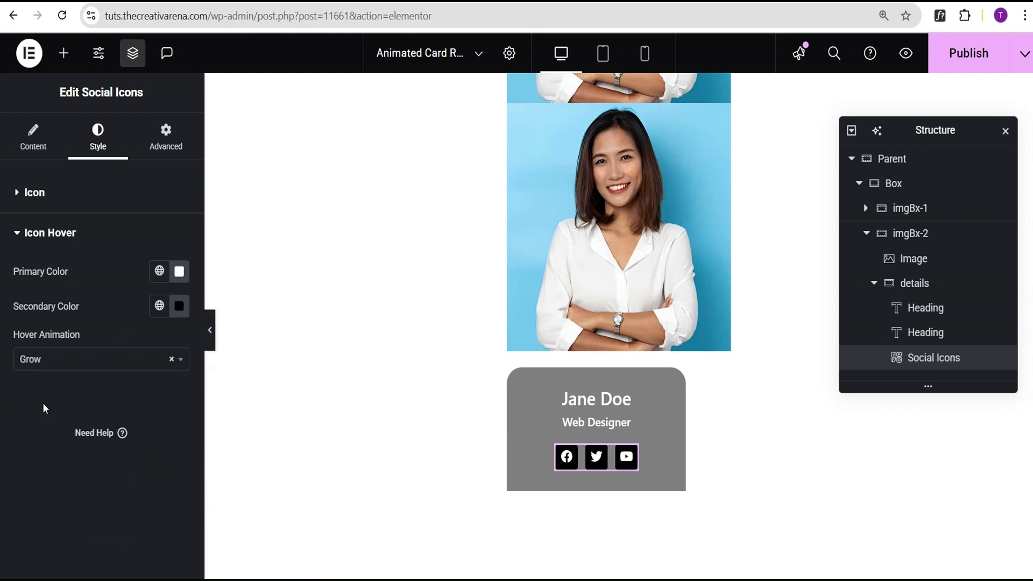
pyautogui.click(210, 330)
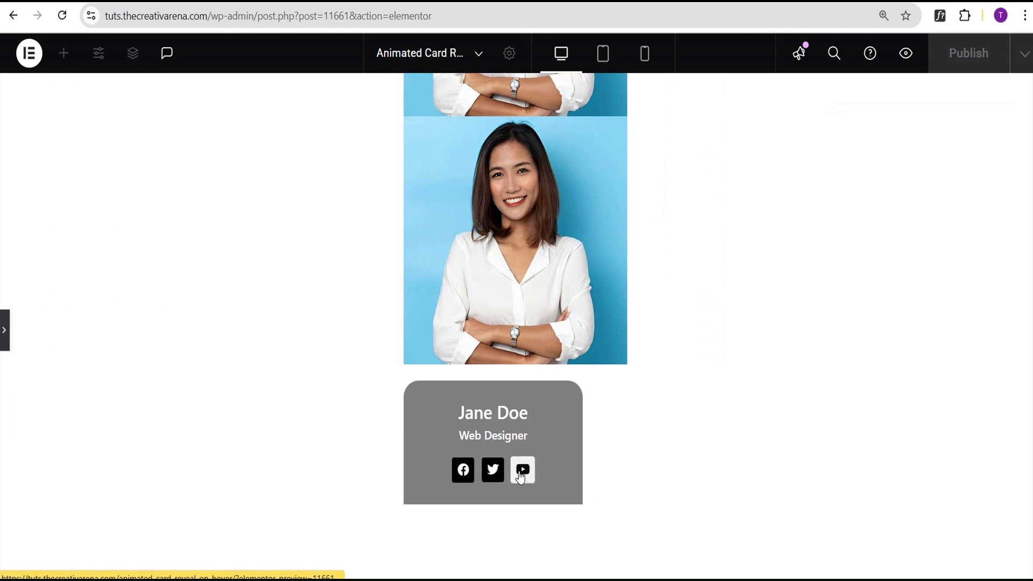
pyautogui.click(3, 331)
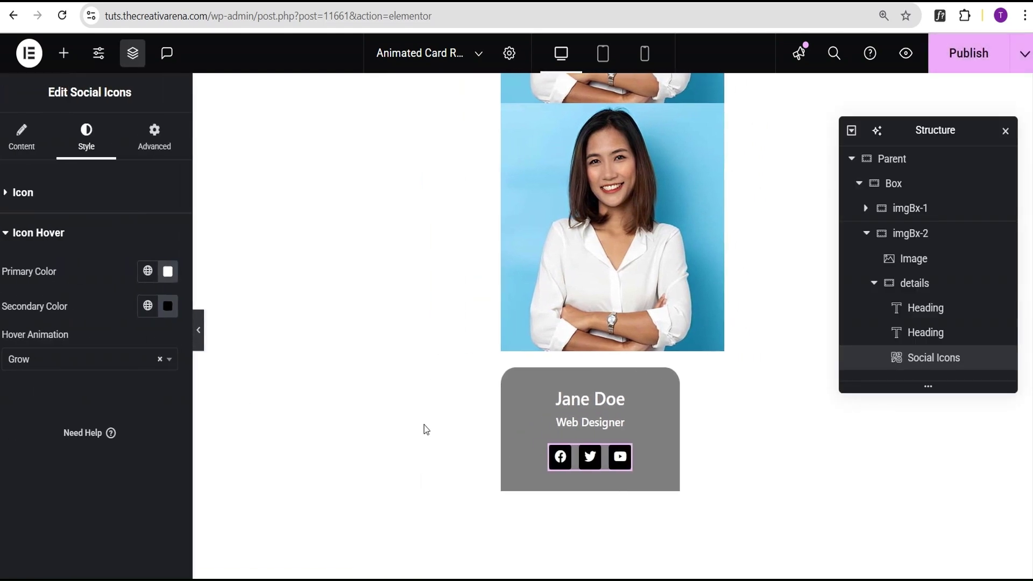
# Step: Unlink the Social Icons widget's margin values and set its bottom margin to 20 px
pyautogui.click(166, 143)
pyautogui.click(180, 249)
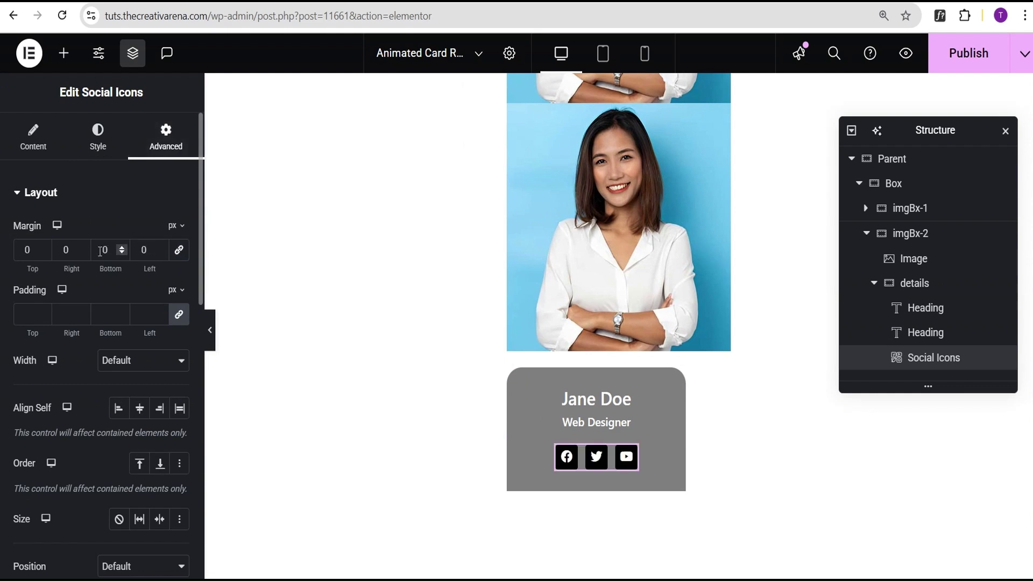
pyautogui.doubleClick(108, 250)
pyautogui.write('20')
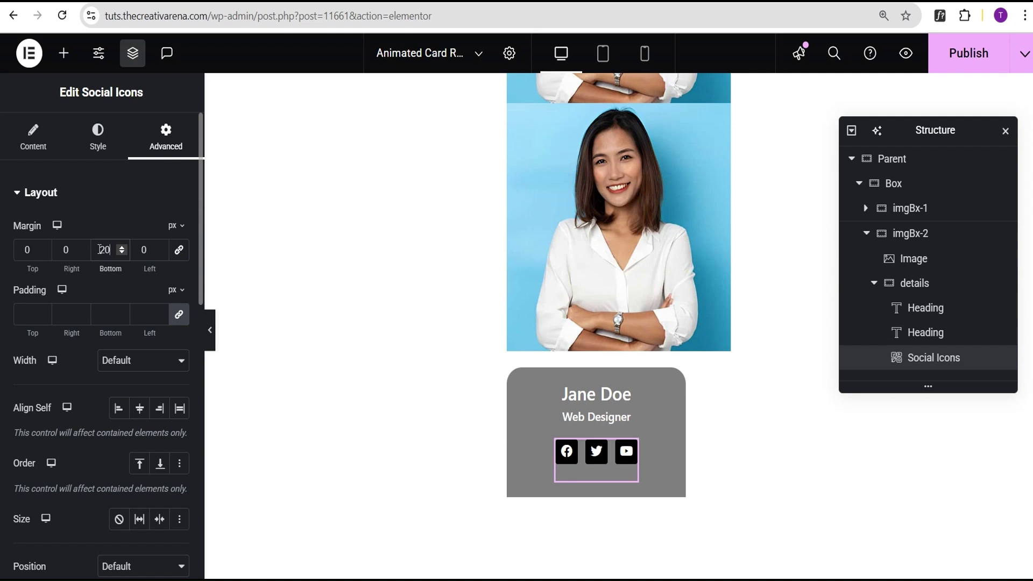
# Step: Collapse the details container in the structure and set its position to Absolute
pyautogui.click(874, 283)
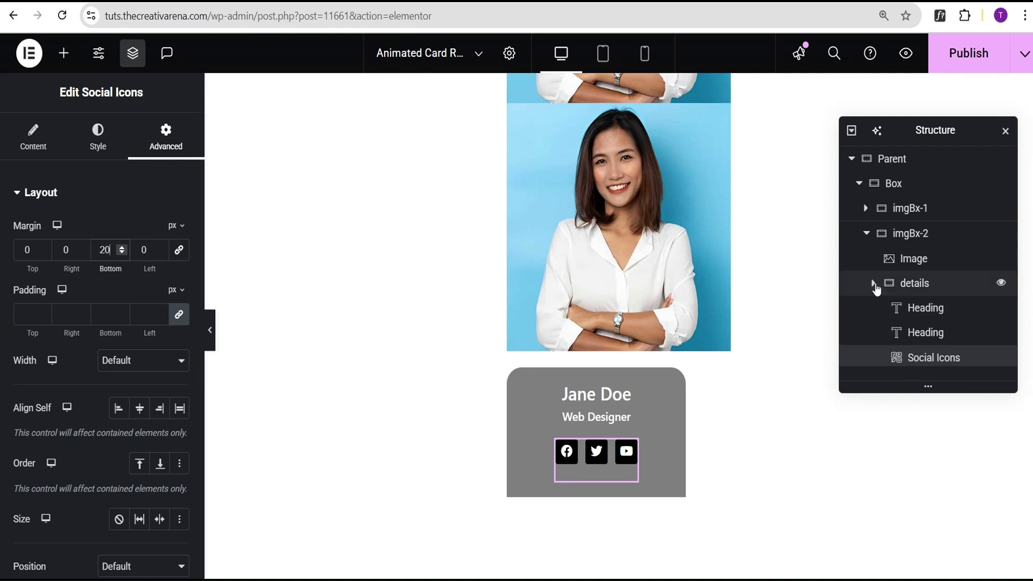
pyautogui.click(943, 285)
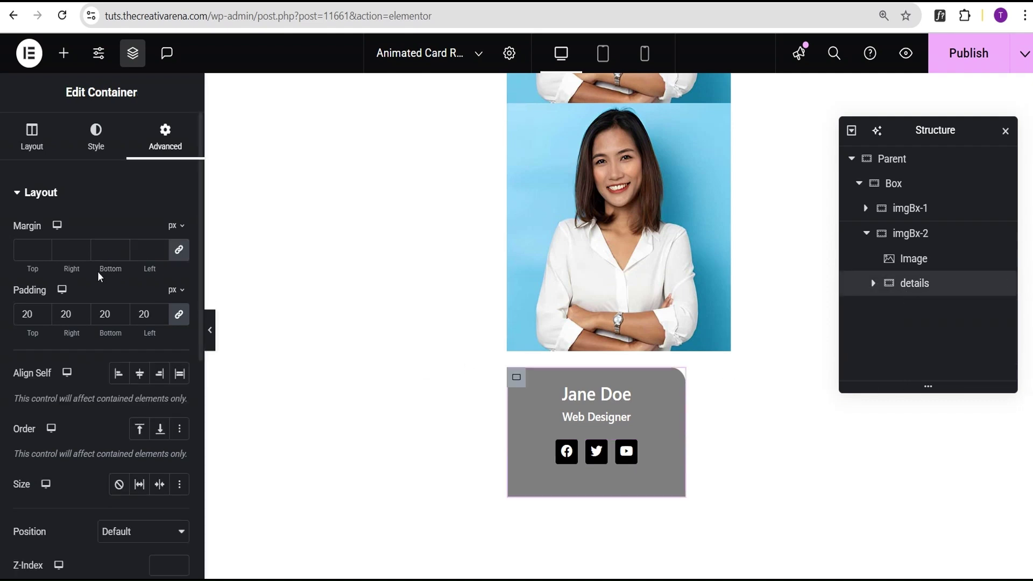
pyautogui.scroll(-5, 160, 242)
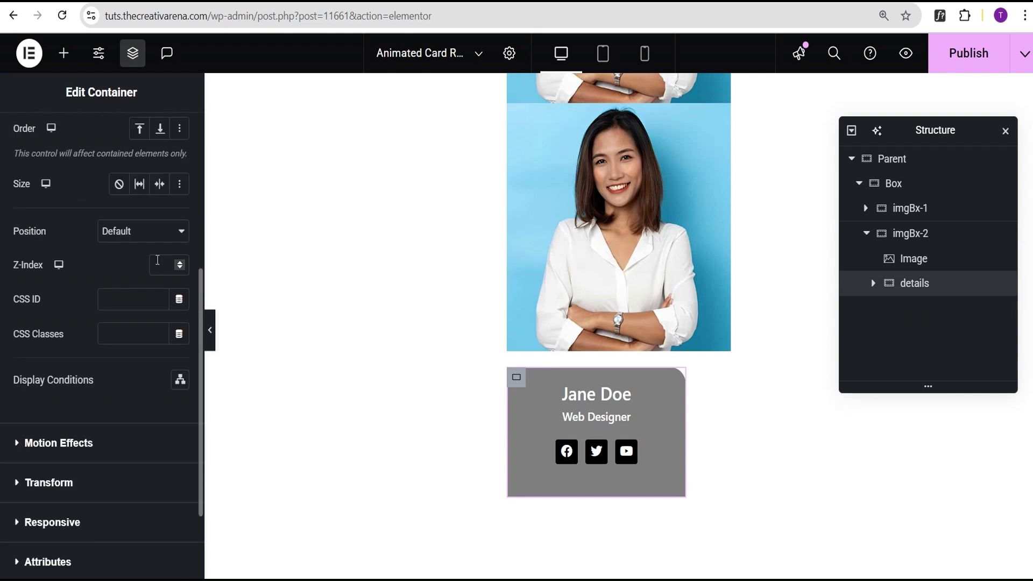
pyautogui.click(140, 233)
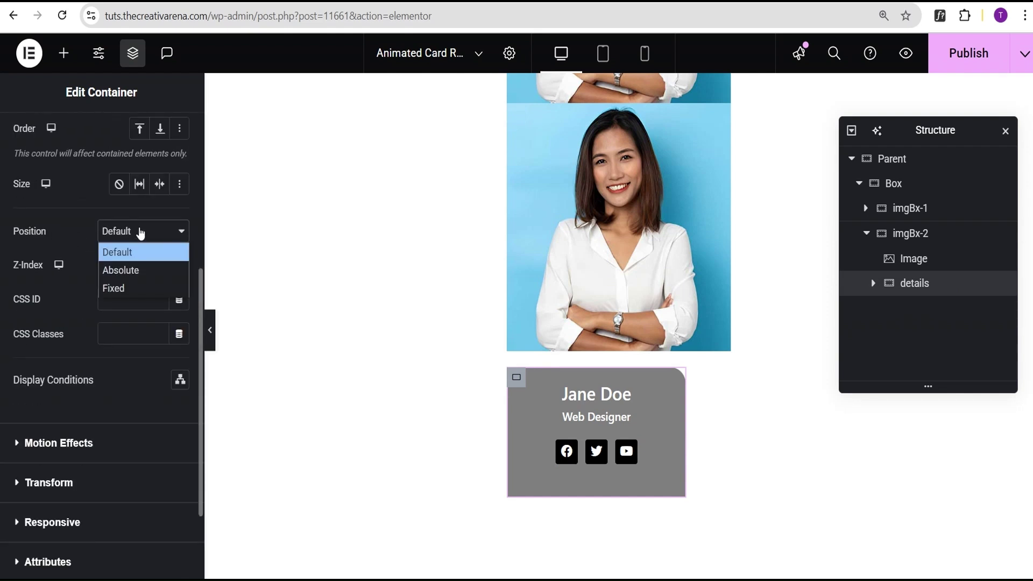
pyautogui.click(139, 272)
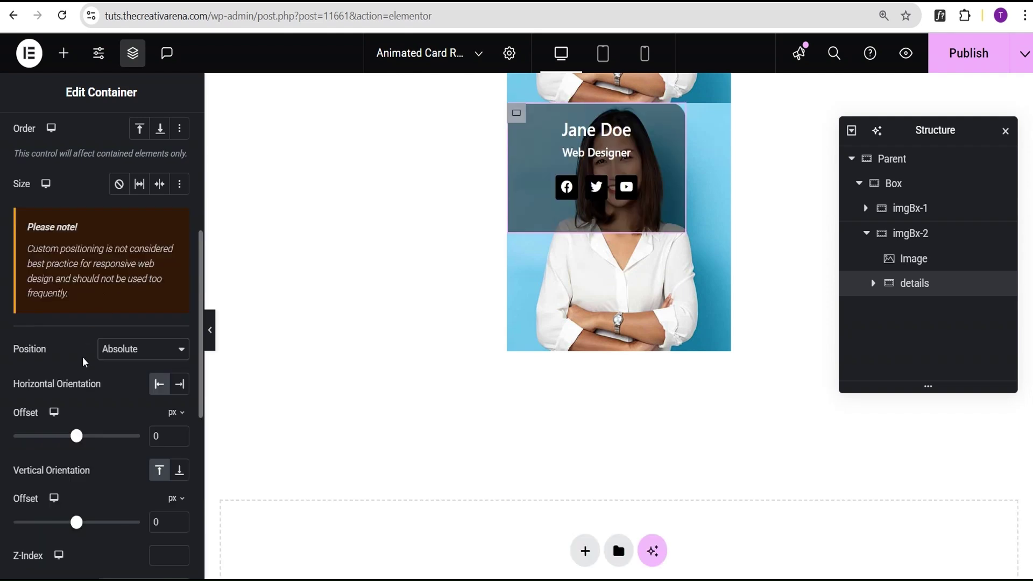
# Step: Set the details container's horizontal offset to 10 %
pyautogui.scroll(-2, 84, 362)
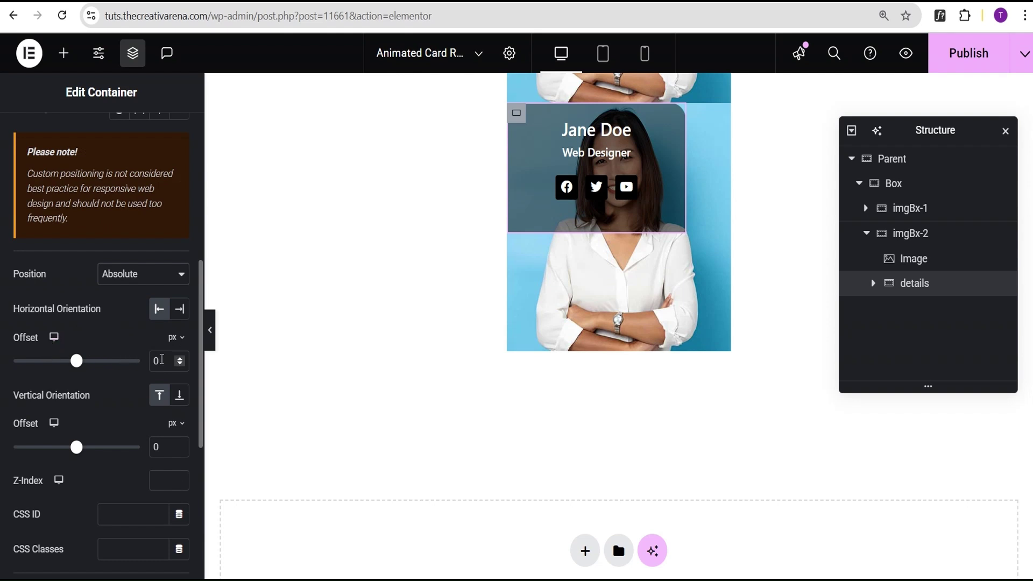
pyautogui.click(177, 338)
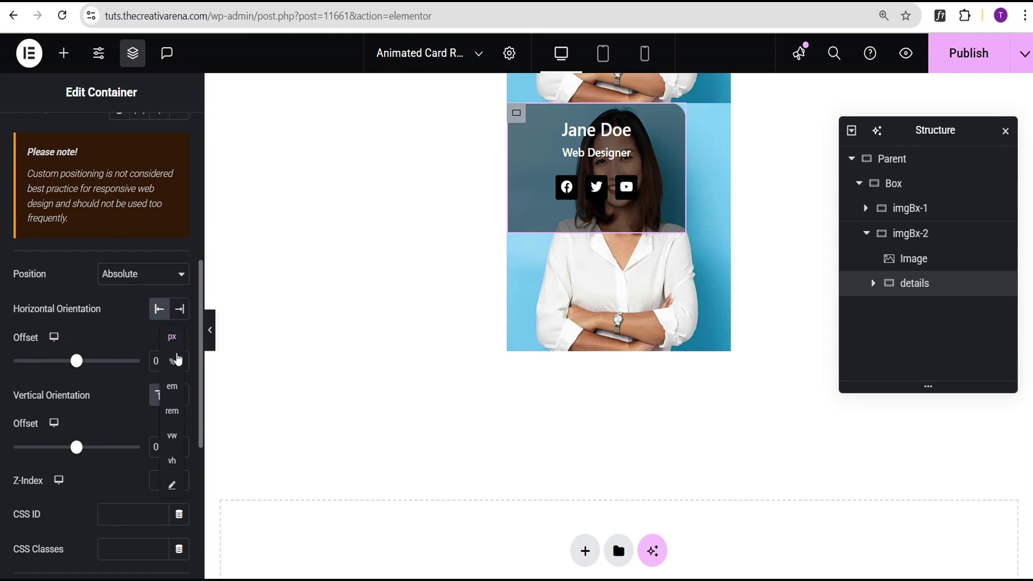
pyautogui.click(179, 361)
pyautogui.click(155, 361)
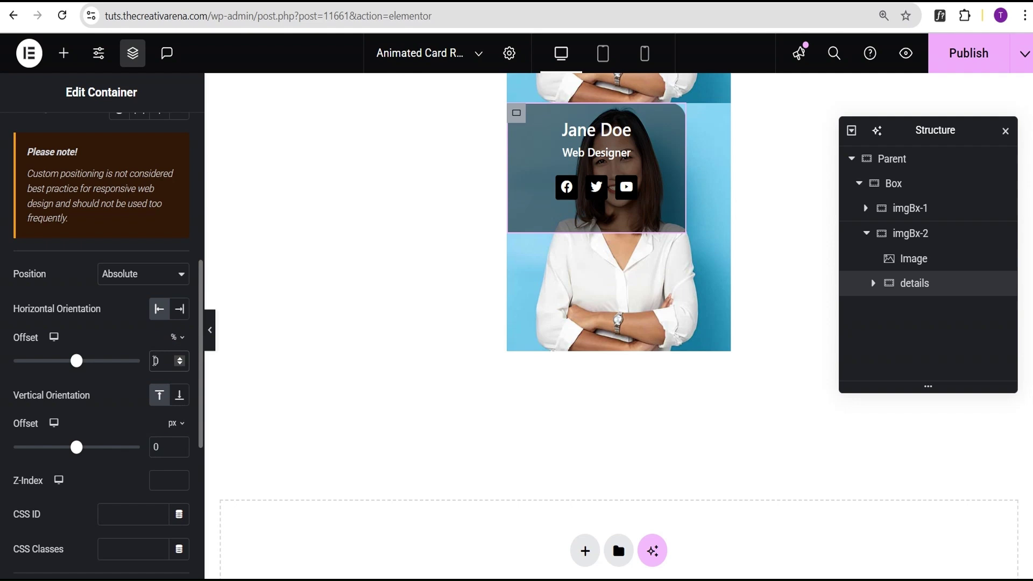
pyautogui.write('1')
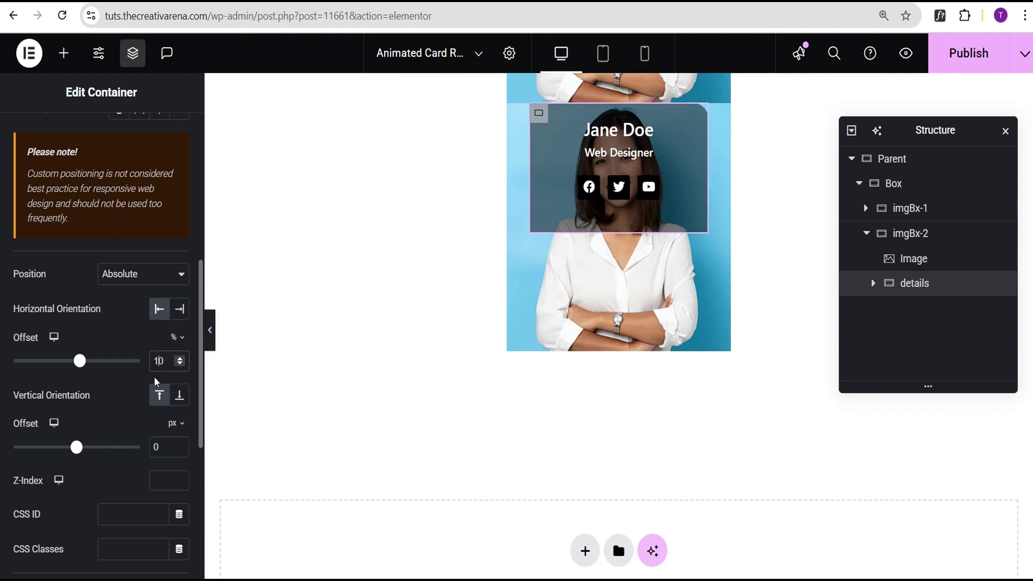
pyautogui.scroll(-1, 151, 381)
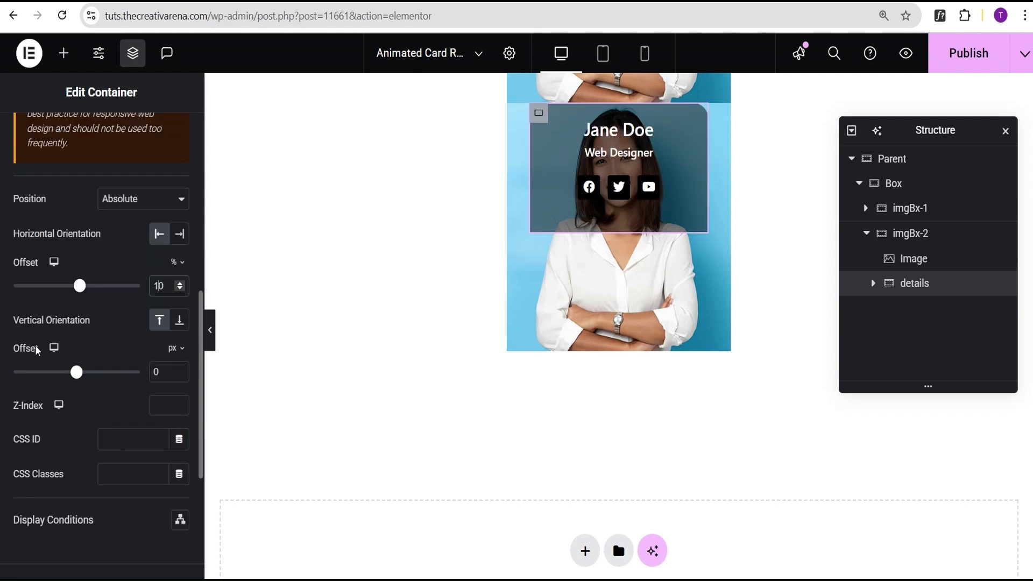
# Step: Anchor the details container to the bottom with a vertical offset of -10 %
pyautogui.click(181, 323)
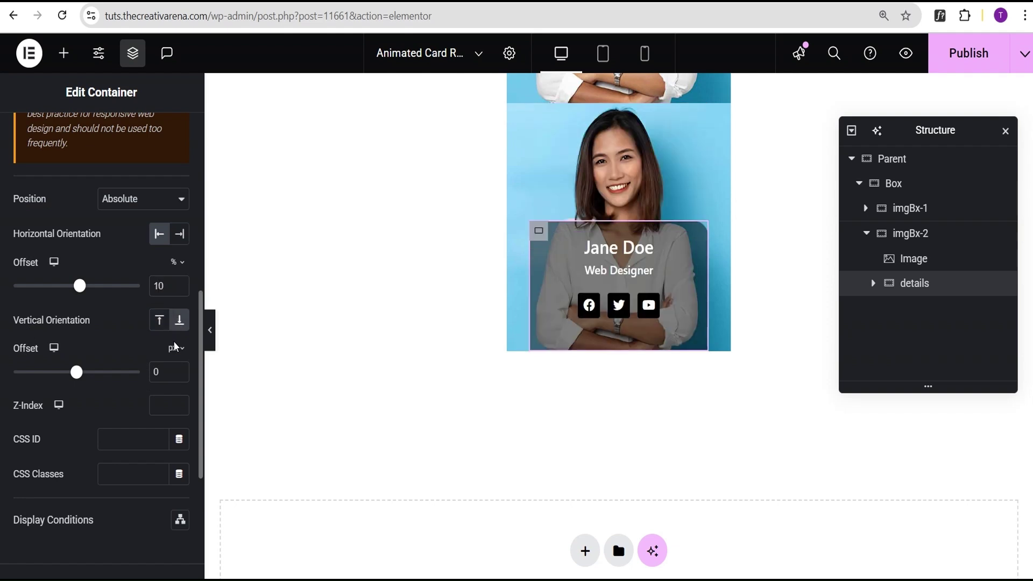
pyautogui.click(176, 350)
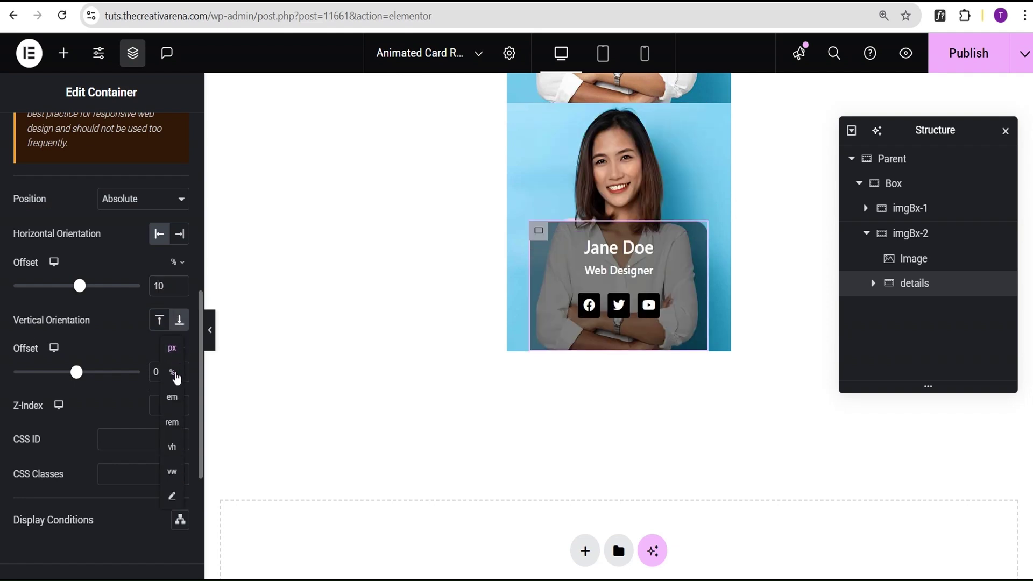
pyautogui.click(176, 376)
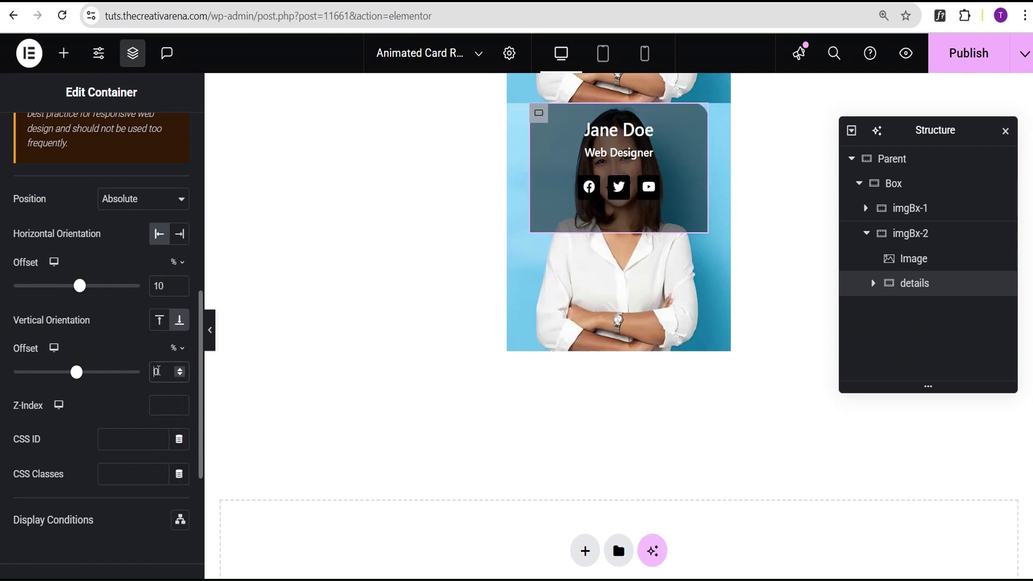
pyautogui.write('-1')
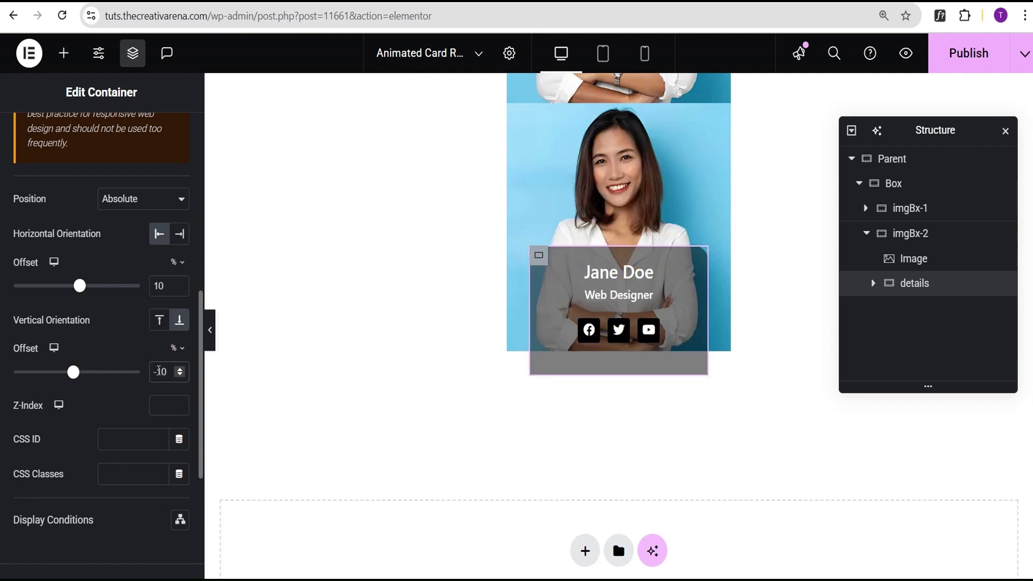
# Step: Assign the CSS class details to the details container and preview the cards on the full-width page
pyautogui.scroll(-3, 126, 335)
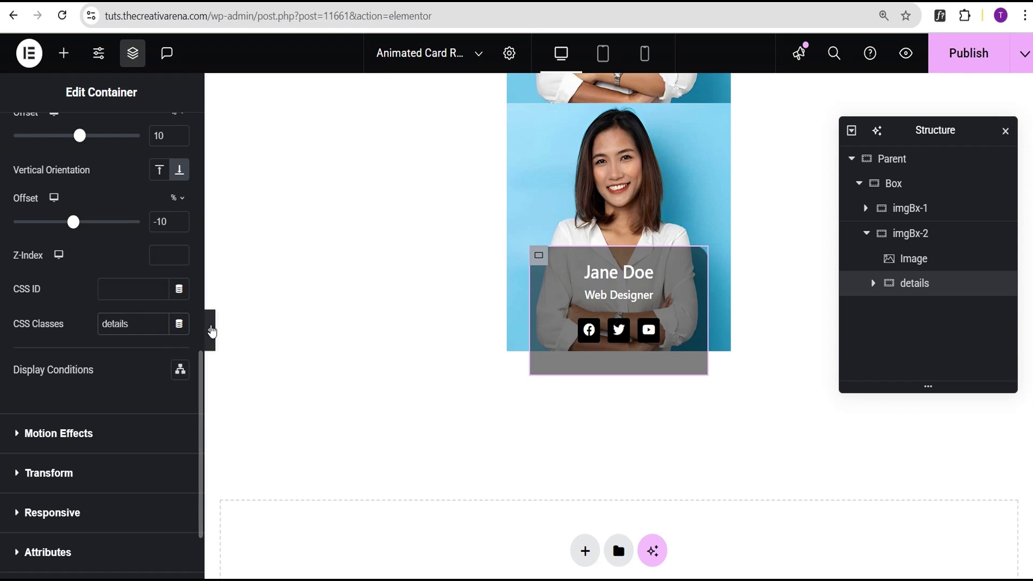
pyautogui.click(210, 330)
pyautogui.scroll(2, 633, 310)
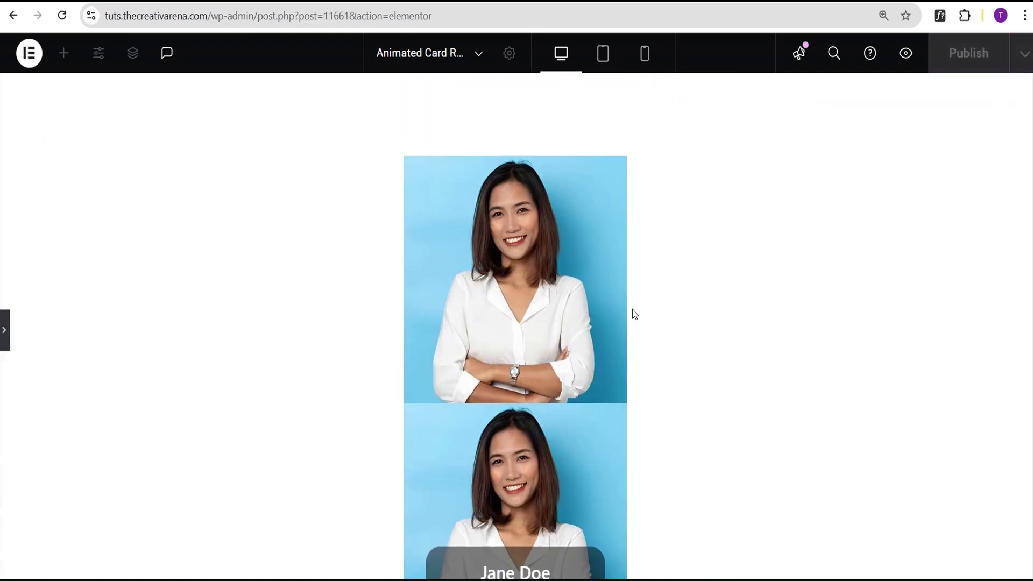
pyautogui.scroll(-3, 592, 304)
pyautogui.scroll(3, 589, 312)
pyautogui.scroll(-3, 589, 315)
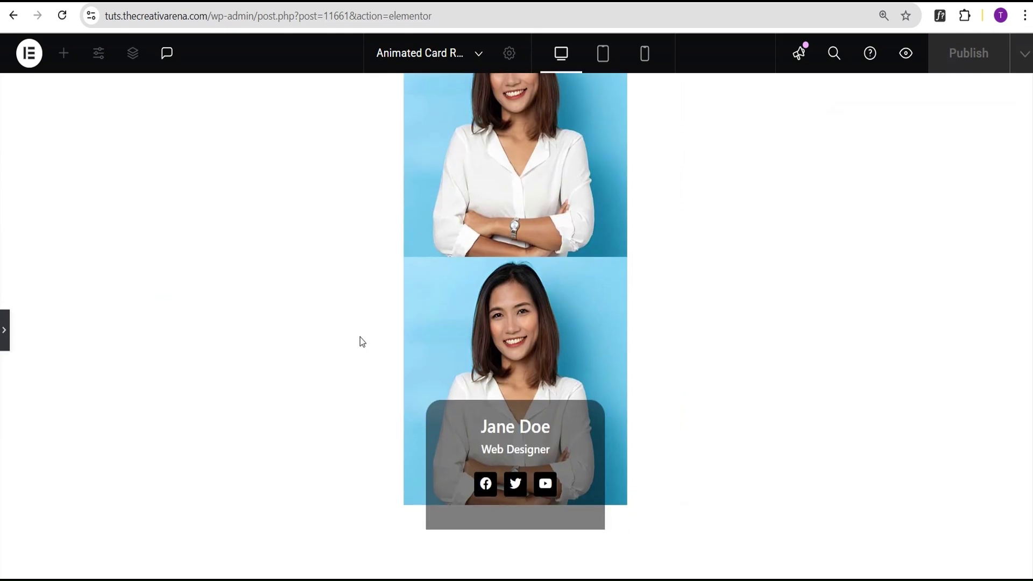
pyautogui.click(6, 330)
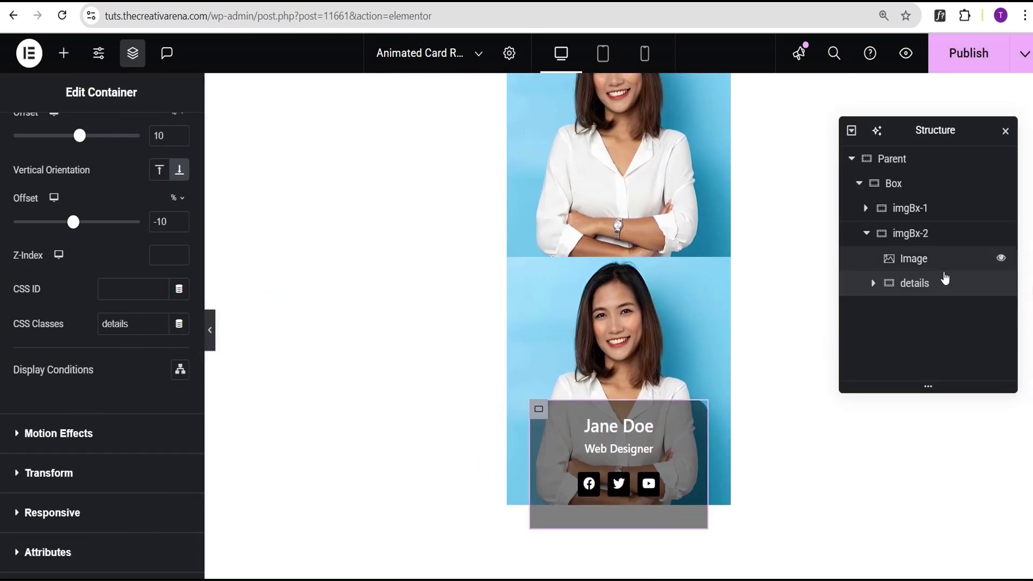
# Step: Unlink the imgBx-2 image's border radius values, set Top and Right to 20 px, and preview the full-width page
pyautogui.click(920, 262)
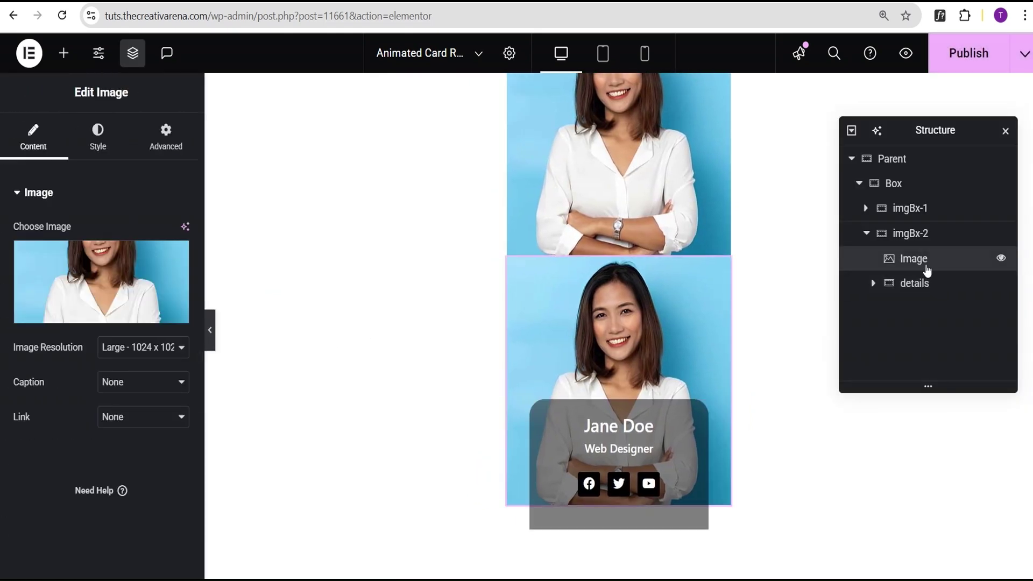
pyautogui.click(100, 144)
pyautogui.scroll(-5, 104, 215)
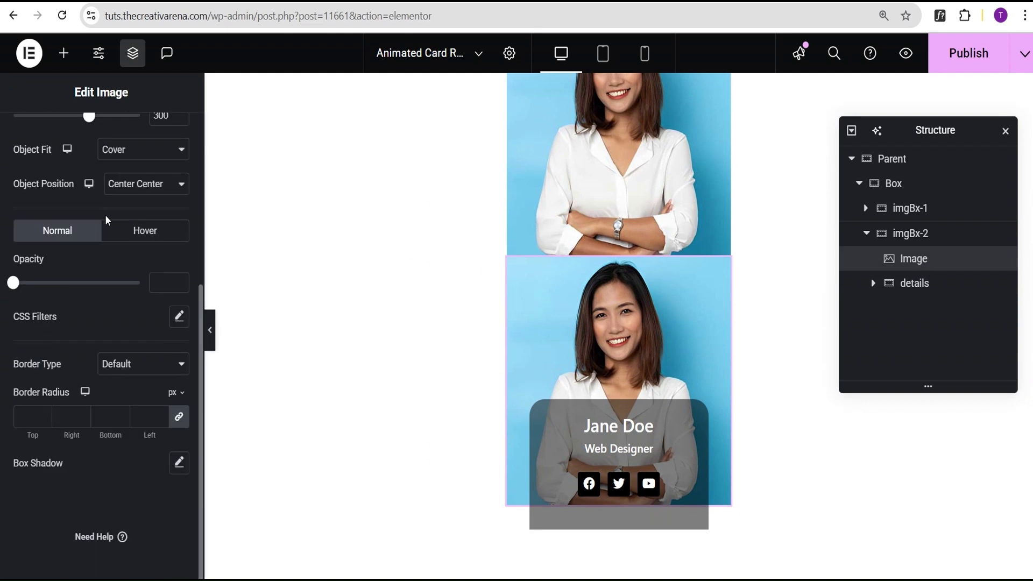
pyautogui.click(179, 417)
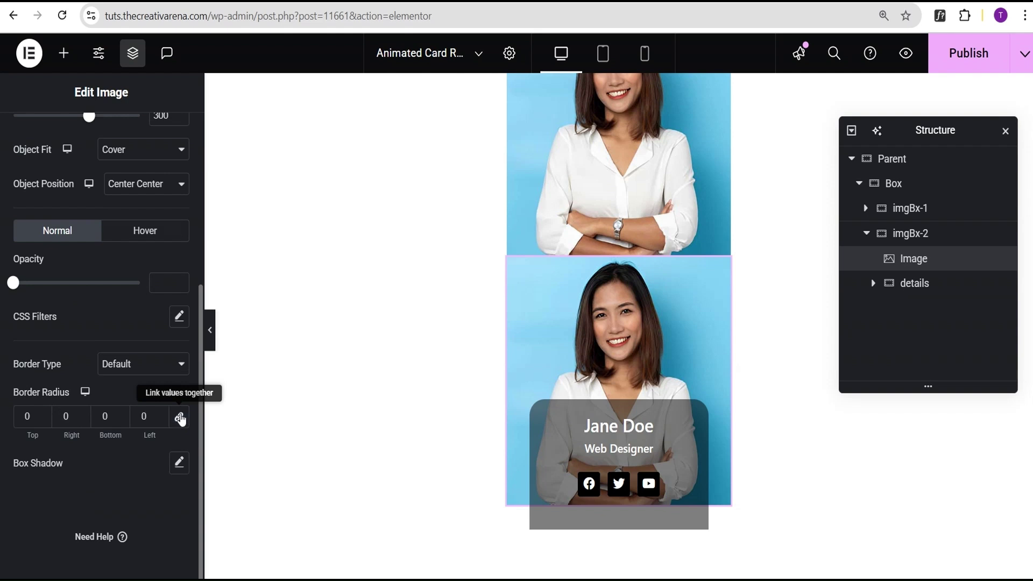
pyautogui.click(24, 421)
pyautogui.write('2')
pyautogui.click(63, 417)
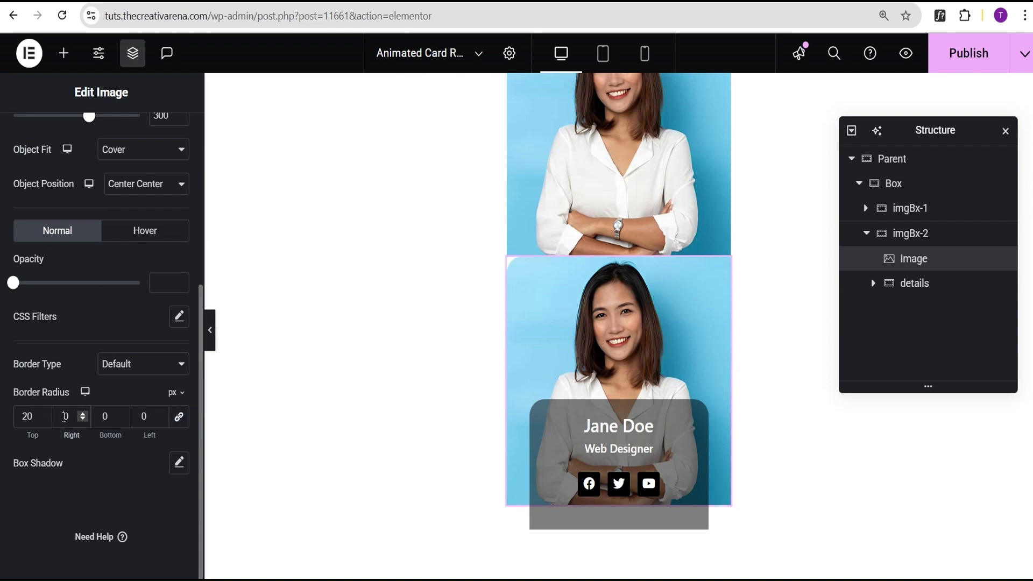
pyautogui.write('2')
pyautogui.click(70, 369)
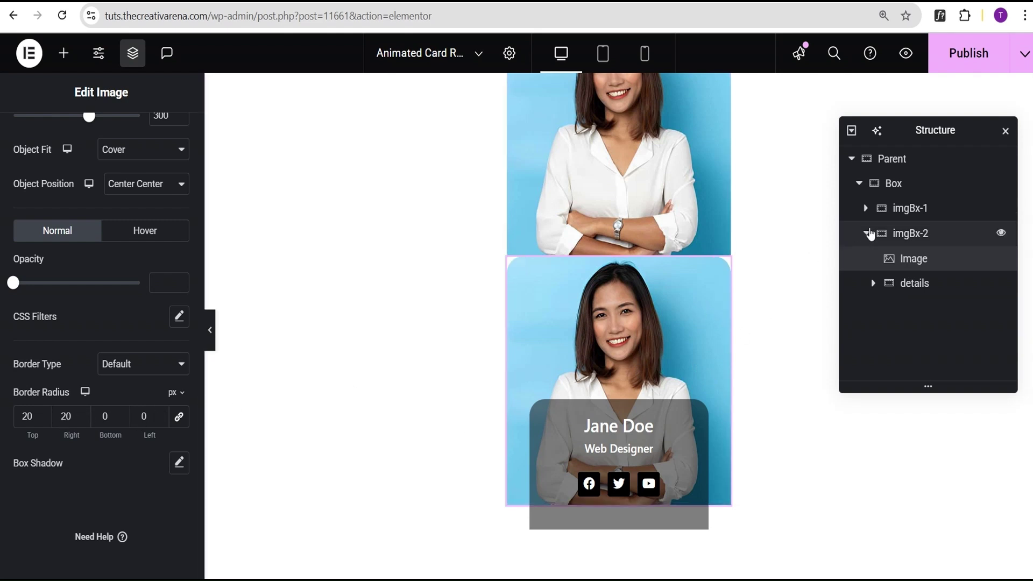
pyautogui.scroll(3, 699, 224)
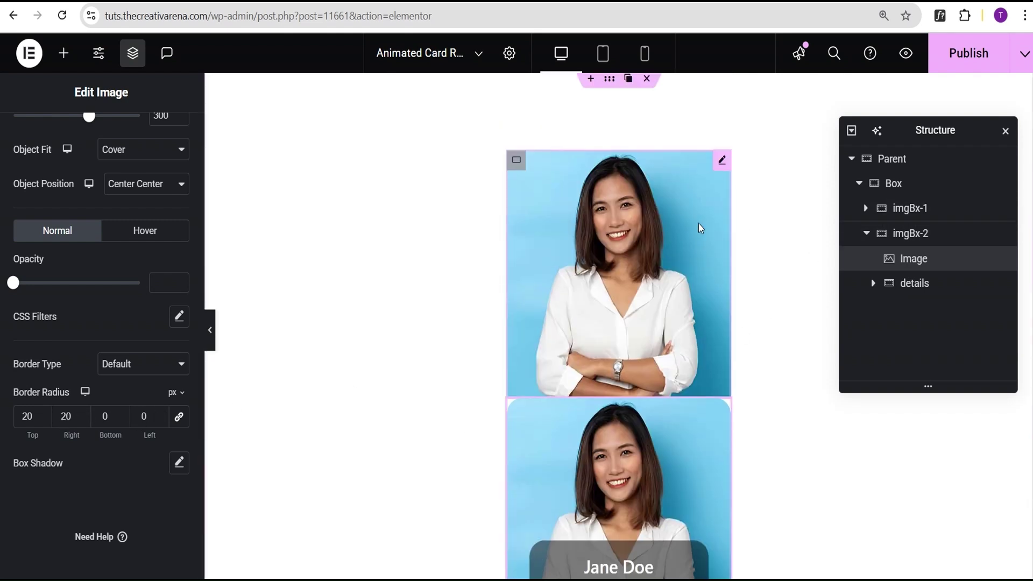
pyautogui.click(210, 329)
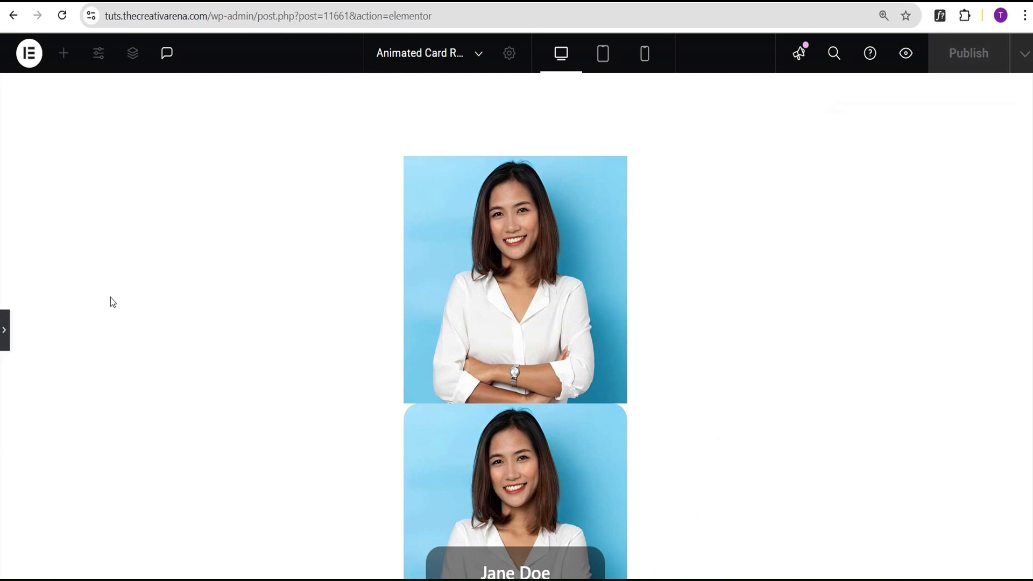
pyautogui.click(6, 332)
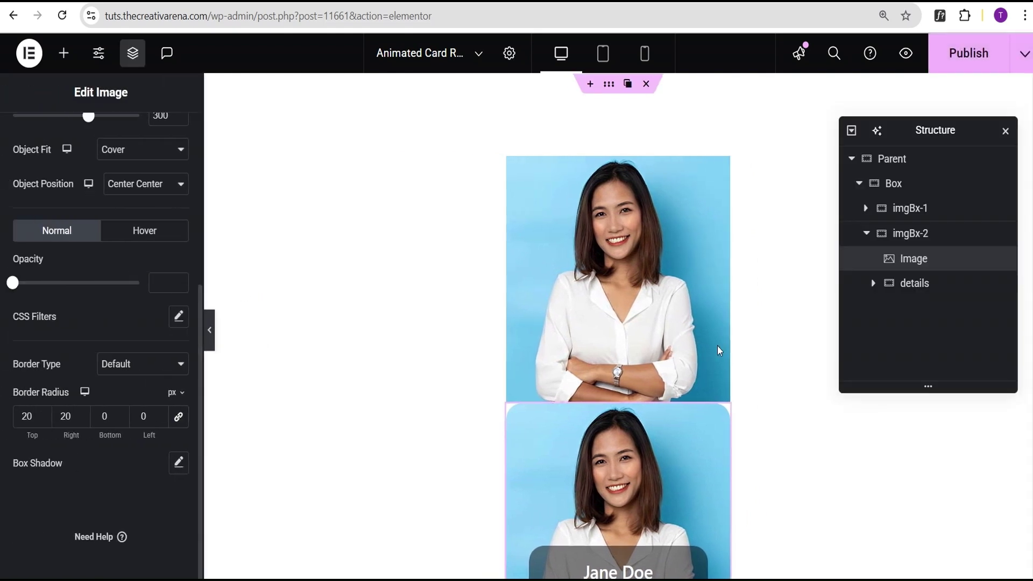
# Step: Copy all the code from imagefill.css in the code editor and paste it into the Parent container's custom CSS
pyautogui.click(867, 235)
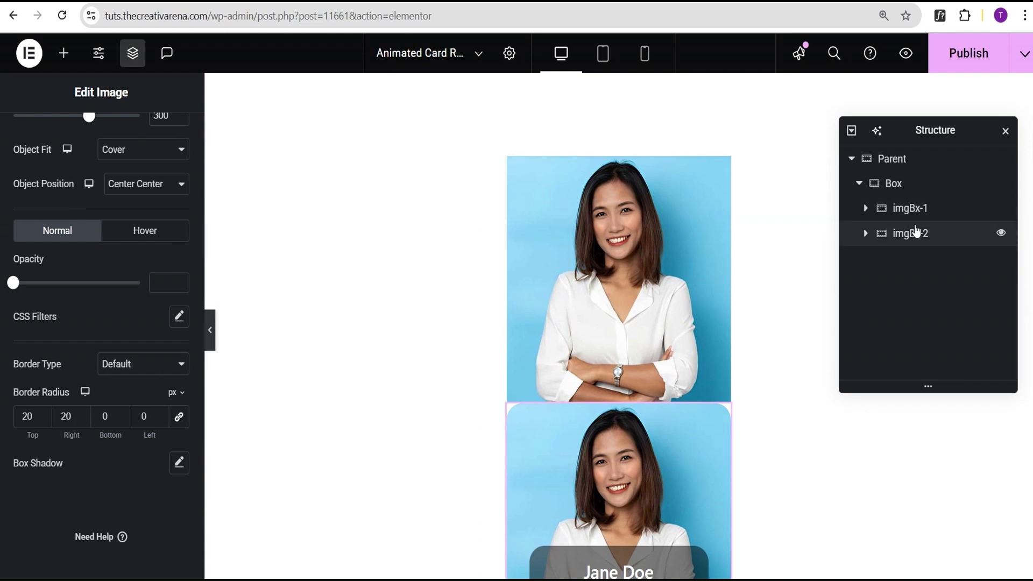
pyautogui.click(918, 165)
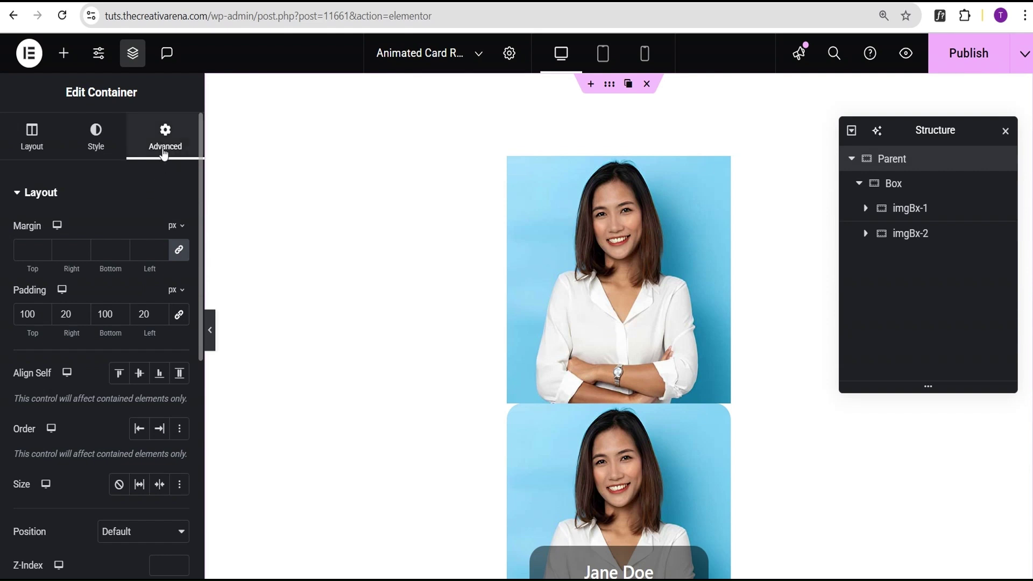
pyautogui.scroll(-8, 102, 323)
pyautogui.click(83, 468)
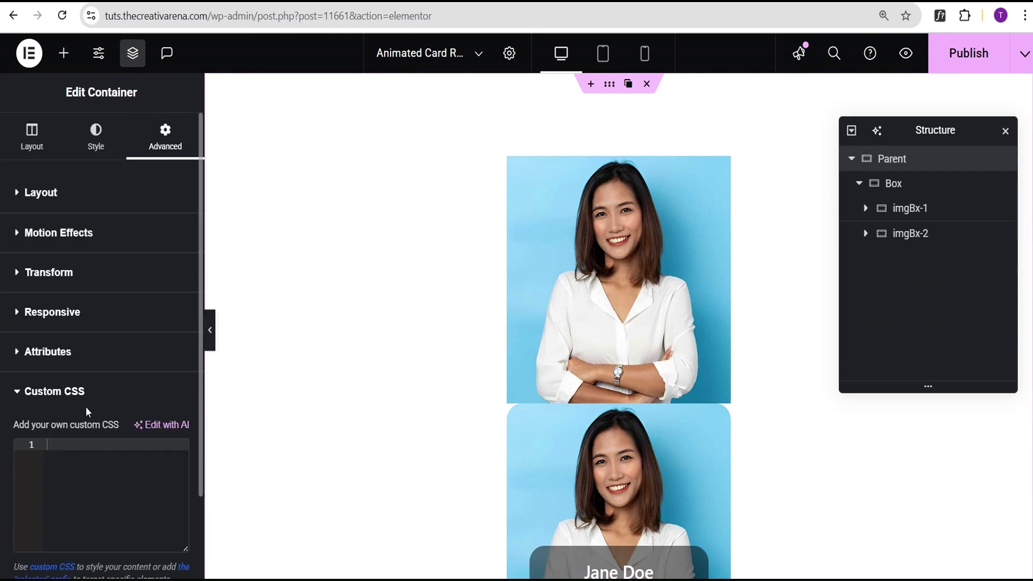
pyautogui.scroll(-2, 87, 388)
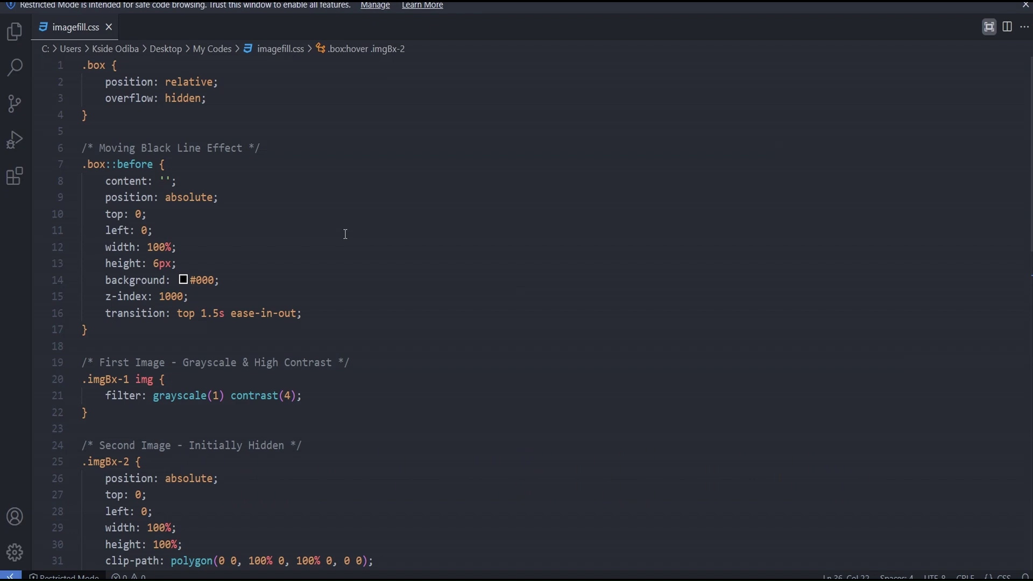
pyautogui.hotkey('ctrl', 'a')
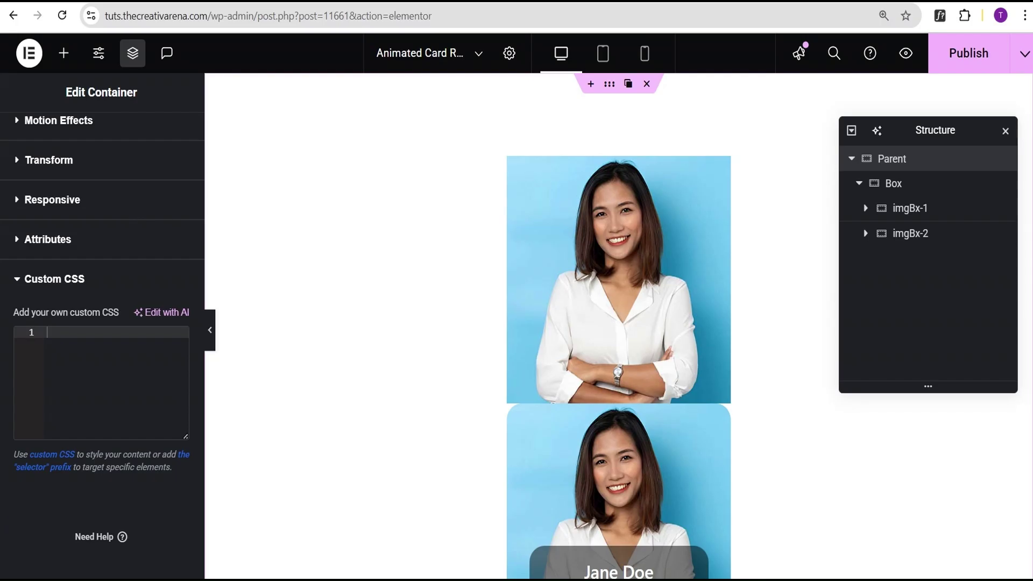
pyautogui.click(66, 337)
pyautogui.hotkey('ctrl', 'v')
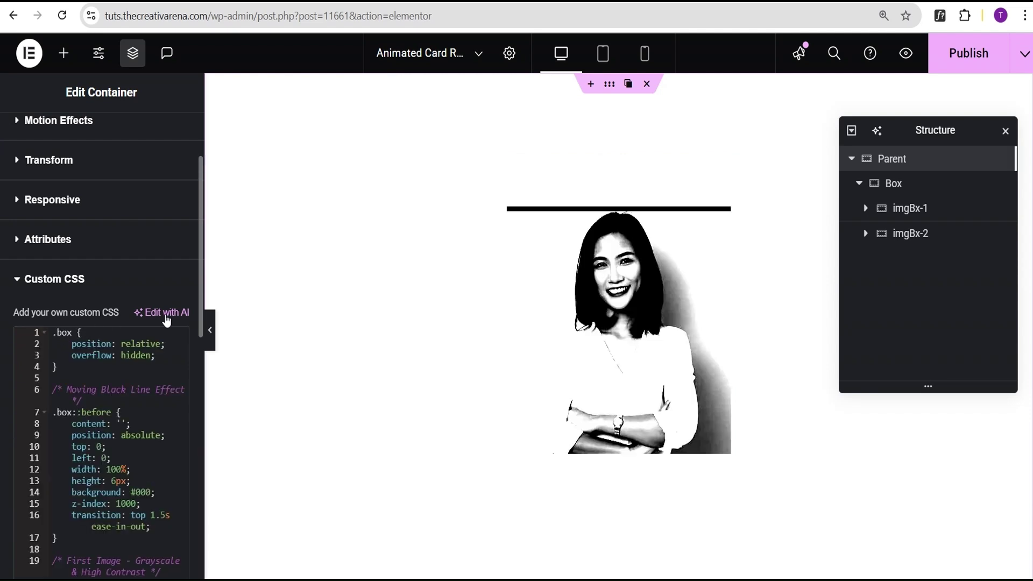
# Step: Preview the card's hover reveal effect on the full-width desktop page and in the tablet and mobile views
pyautogui.click(207, 330)
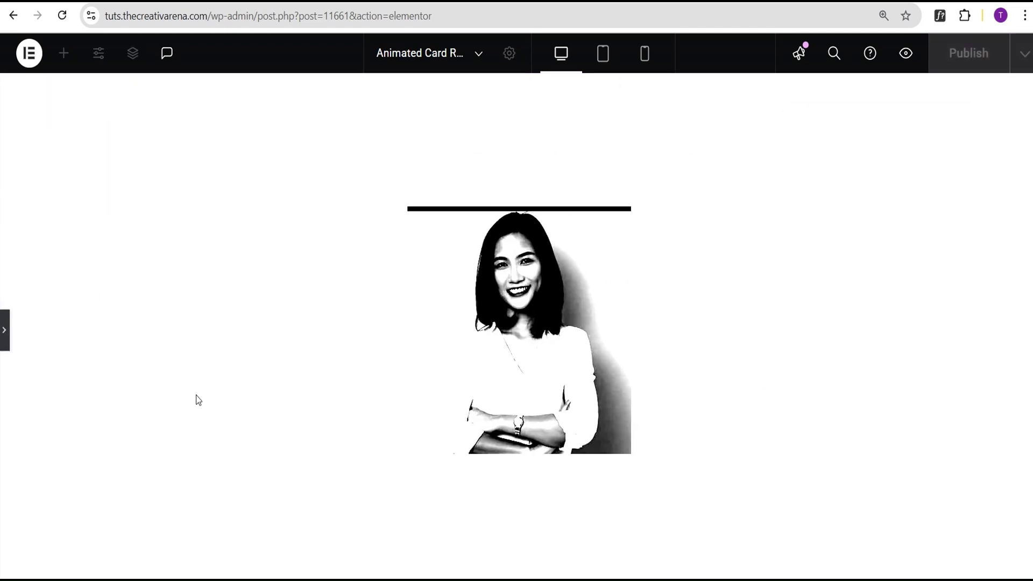
pyautogui.moveTo(553, 334)
pyautogui.moveTo(486, 288)
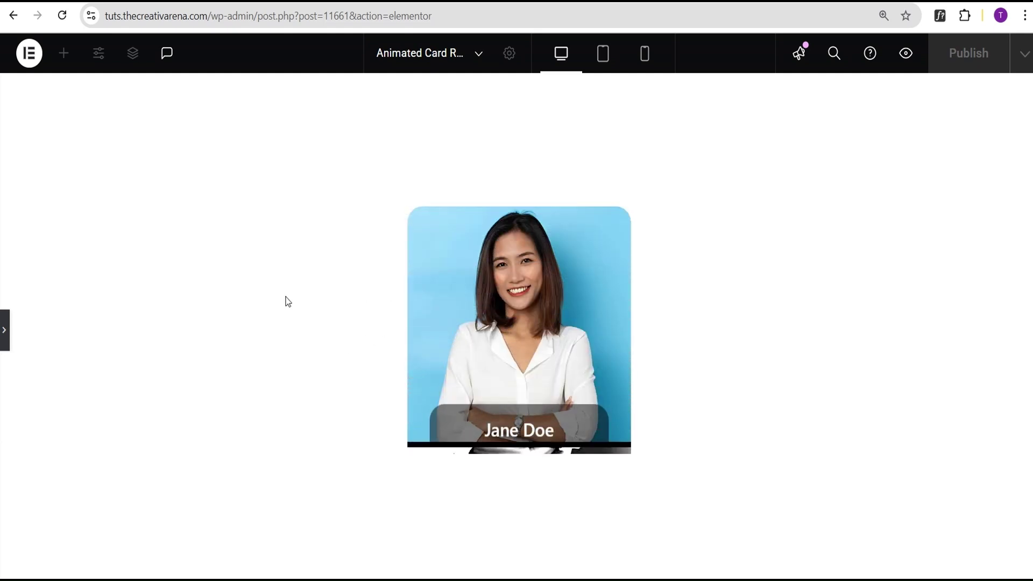
pyautogui.click(7, 331)
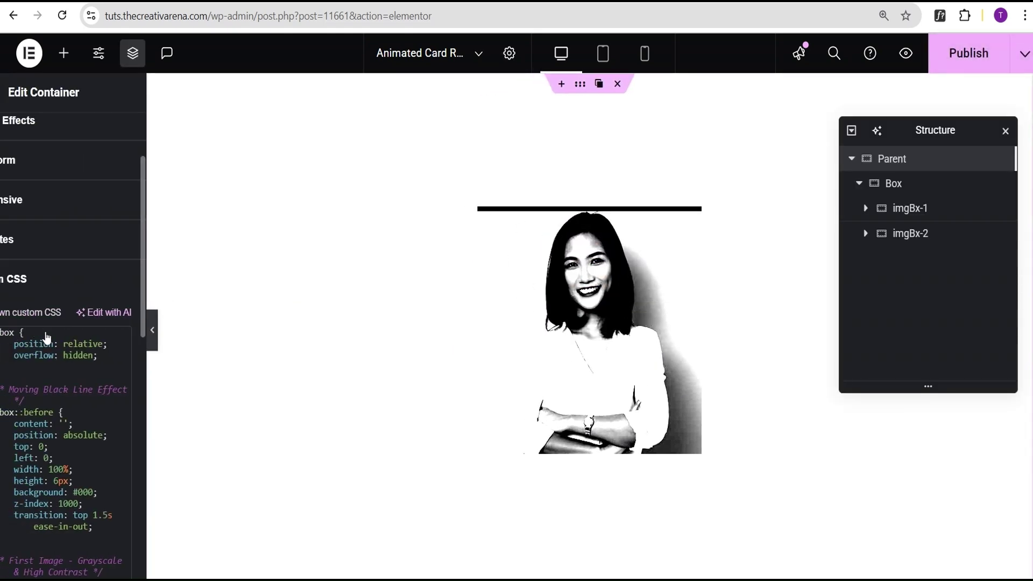
pyautogui.click(604, 53)
pyautogui.moveTo(632, 241)
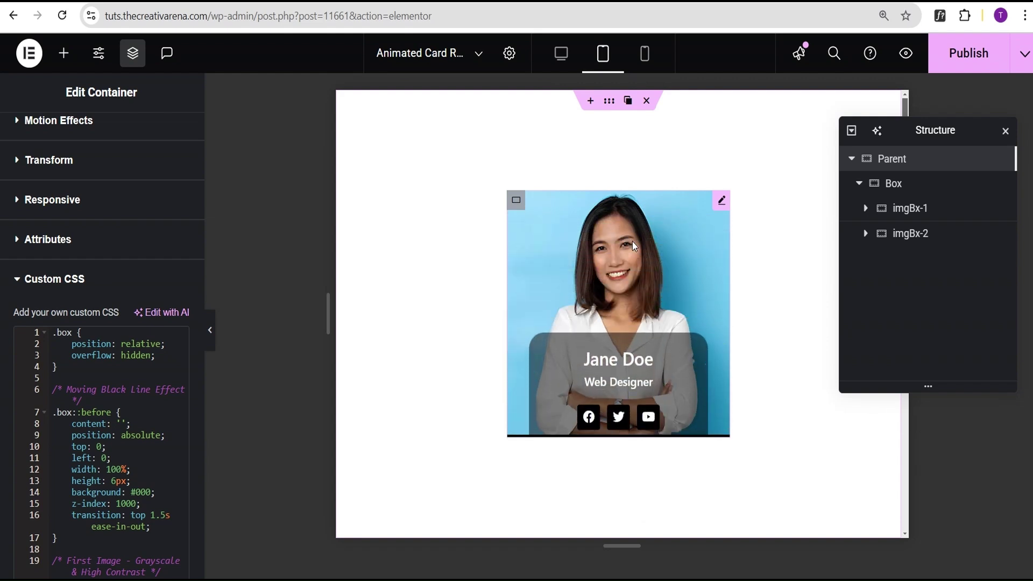
pyautogui.click(645, 53)
pyautogui.moveTo(621, 282)
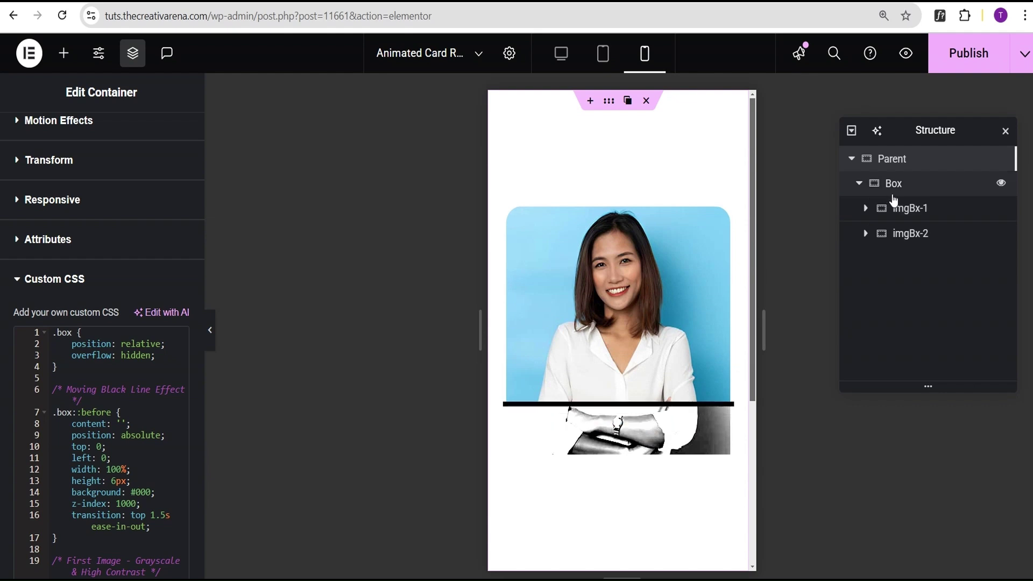
# Step: Set the Box container's mobile width and minimum height to 300 px and open the imgBx-1 image's style settings
pyautogui.click(910, 192)
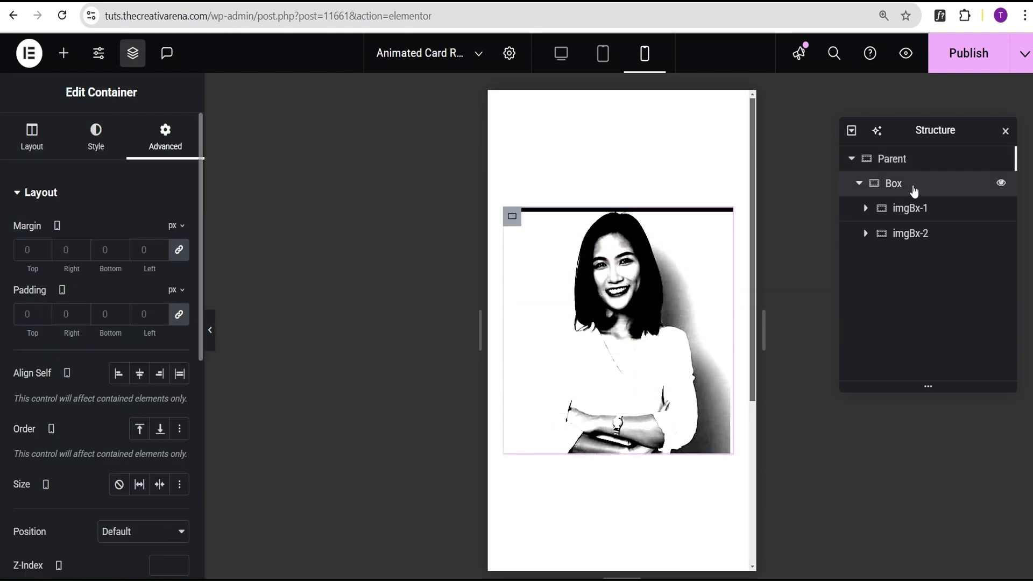
pyautogui.click(30, 142)
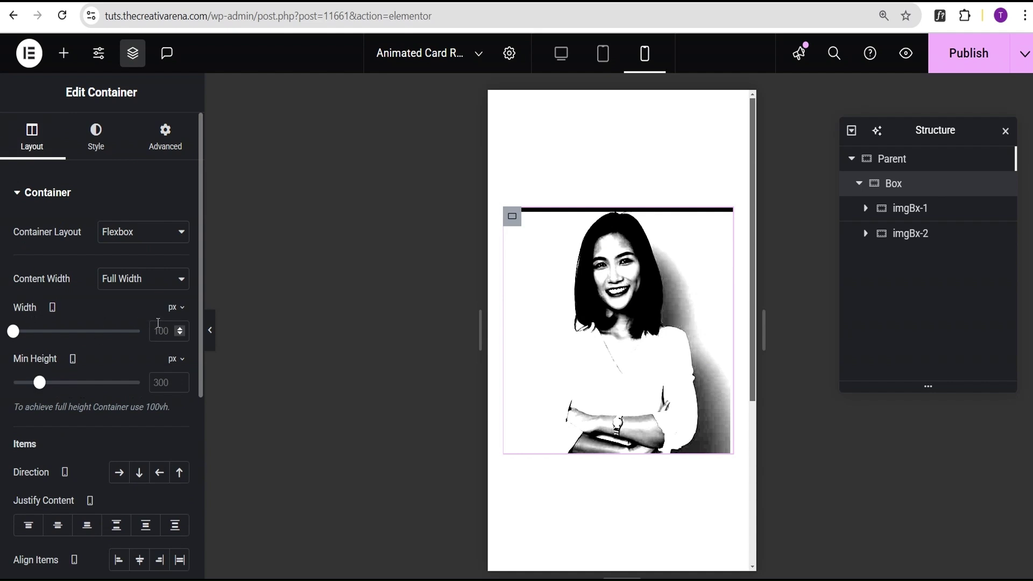
pyautogui.write('300')
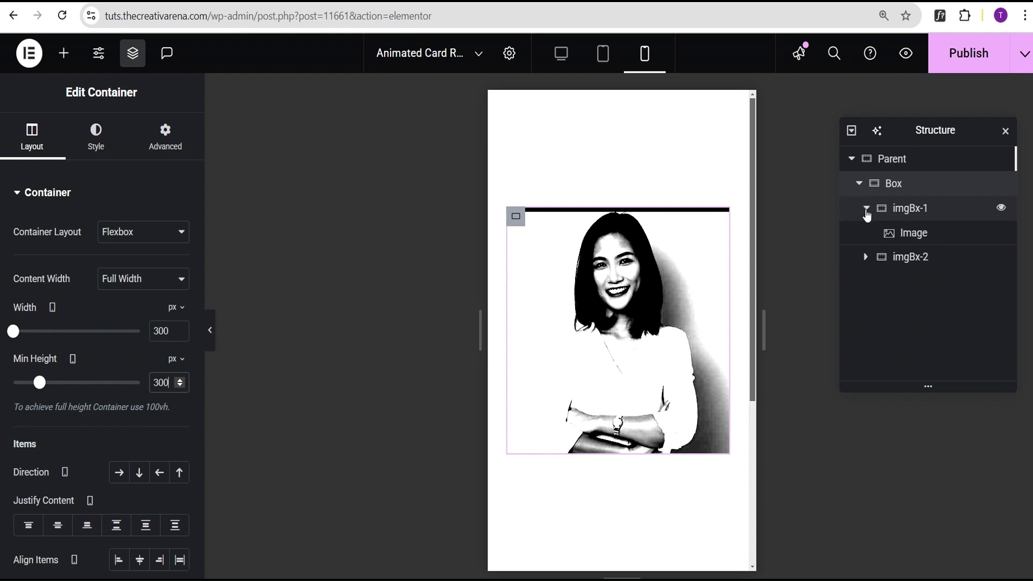
pyautogui.click(913, 233)
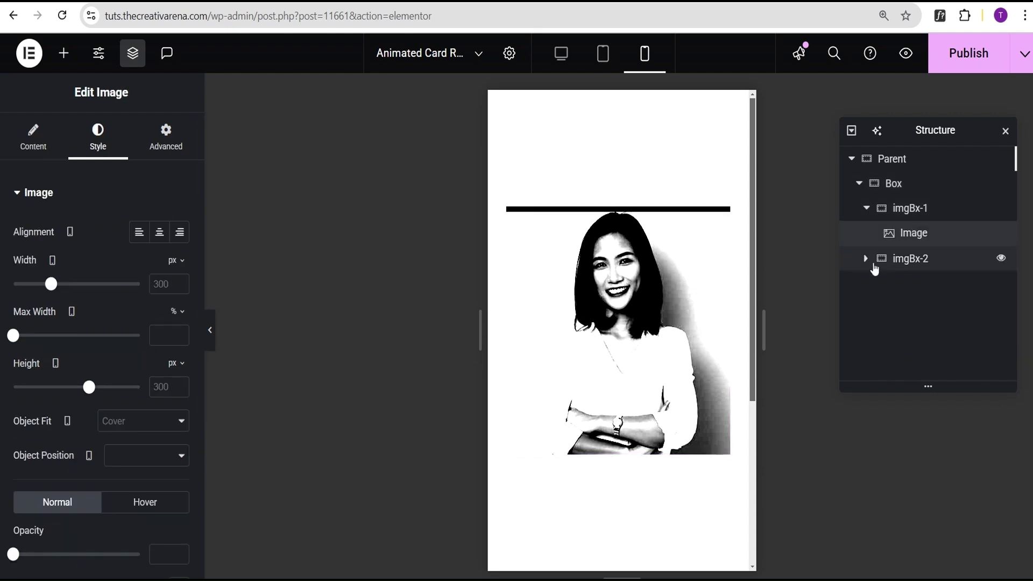
# Step: Set the width unit of the details container inside imgBx-2 to percent for the mobile view
pyautogui.click(864, 258)
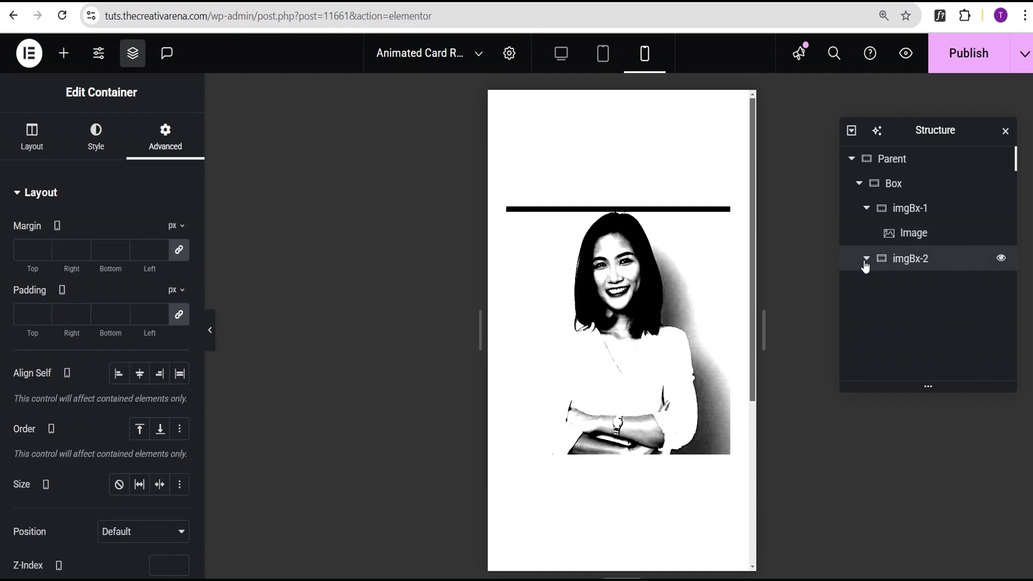
pyautogui.click(918, 314)
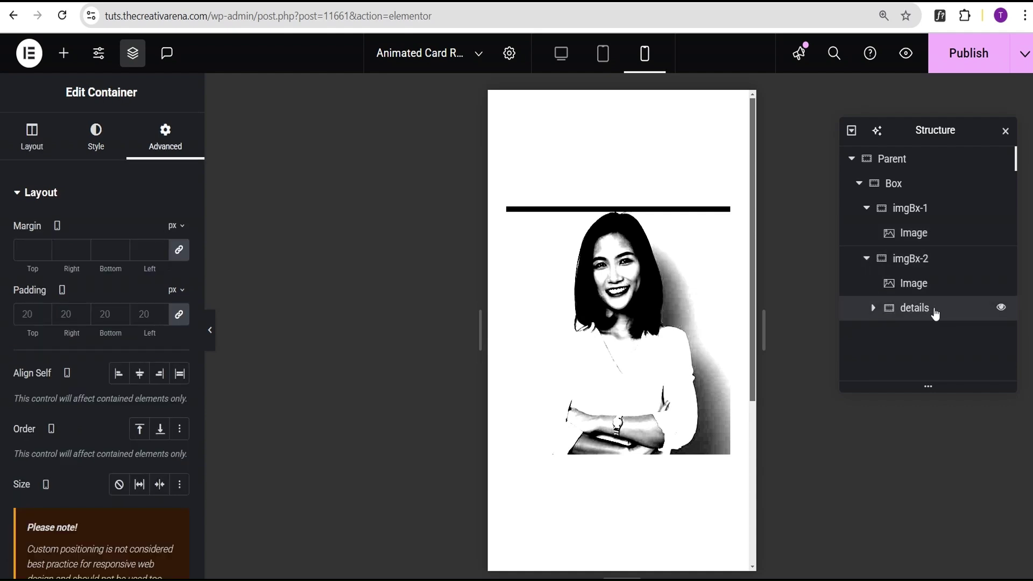
pyautogui.click(36, 143)
pyautogui.scroll(-2, 46, 215)
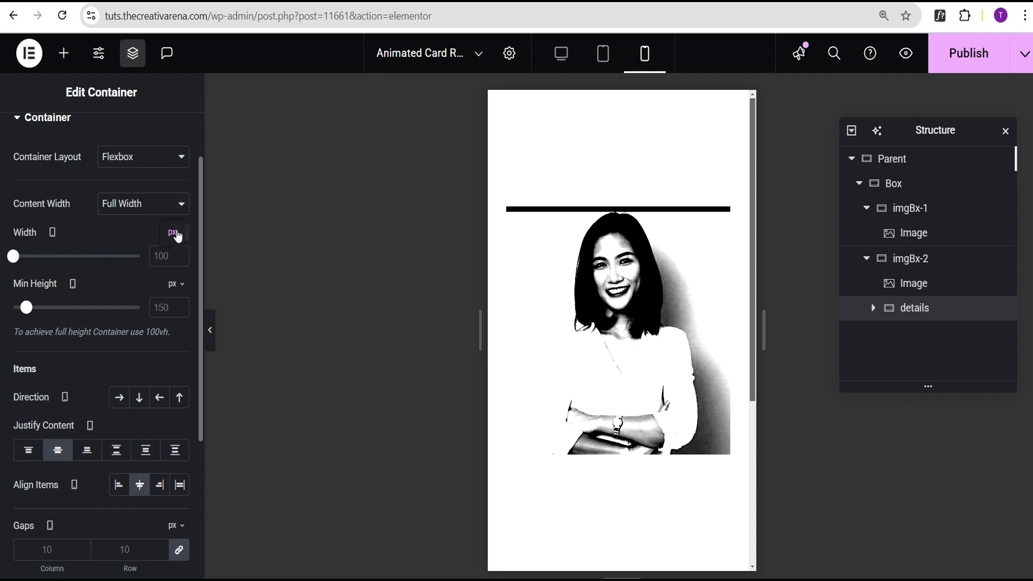
pyautogui.click(171, 257)
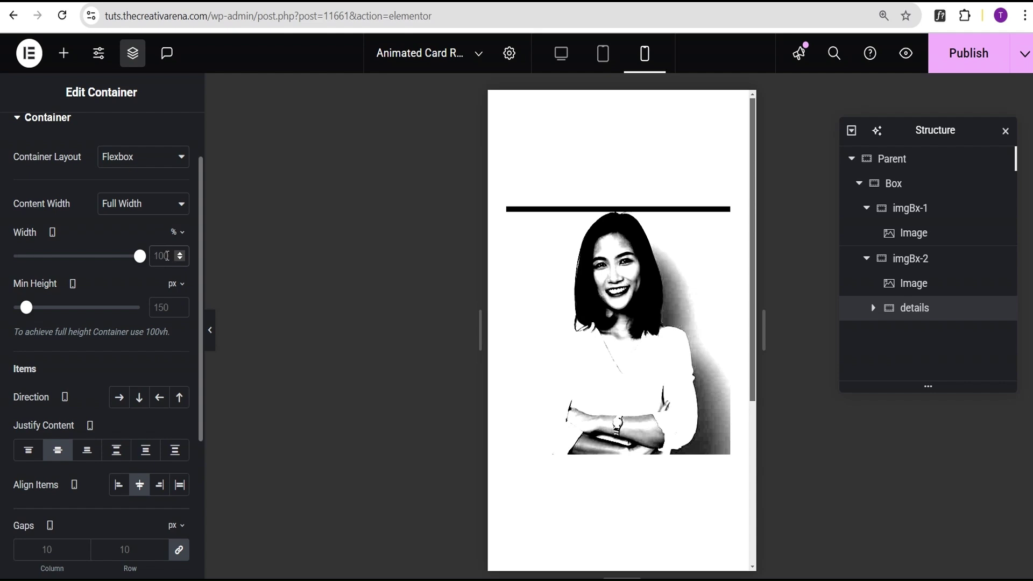
# Step: Check the card's hover reveal in the full mobile preview and return to the desktop editing view
pyautogui.click(214, 342)
pyautogui.moveTo(506, 347)
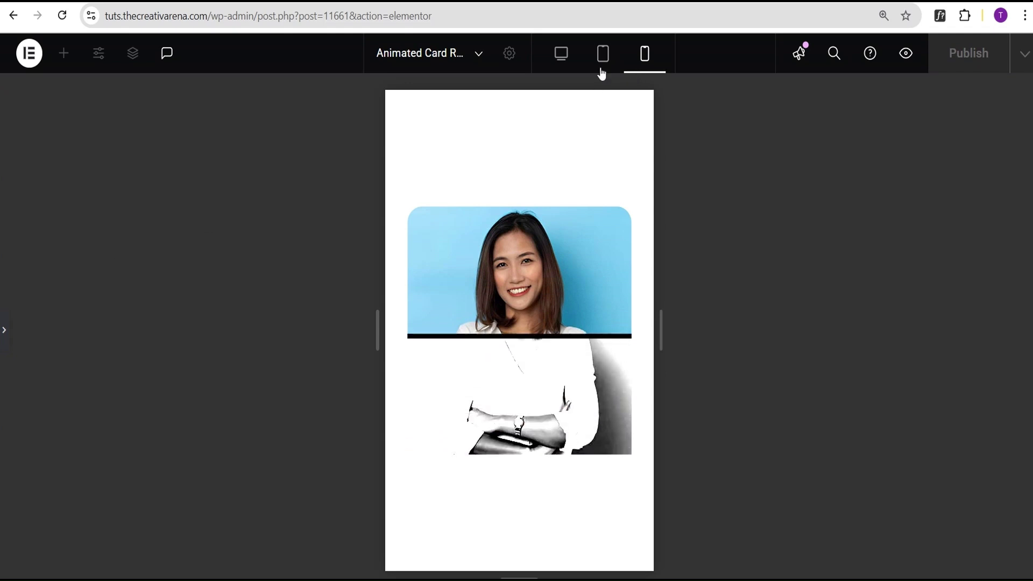
pyautogui.click(560, 56)
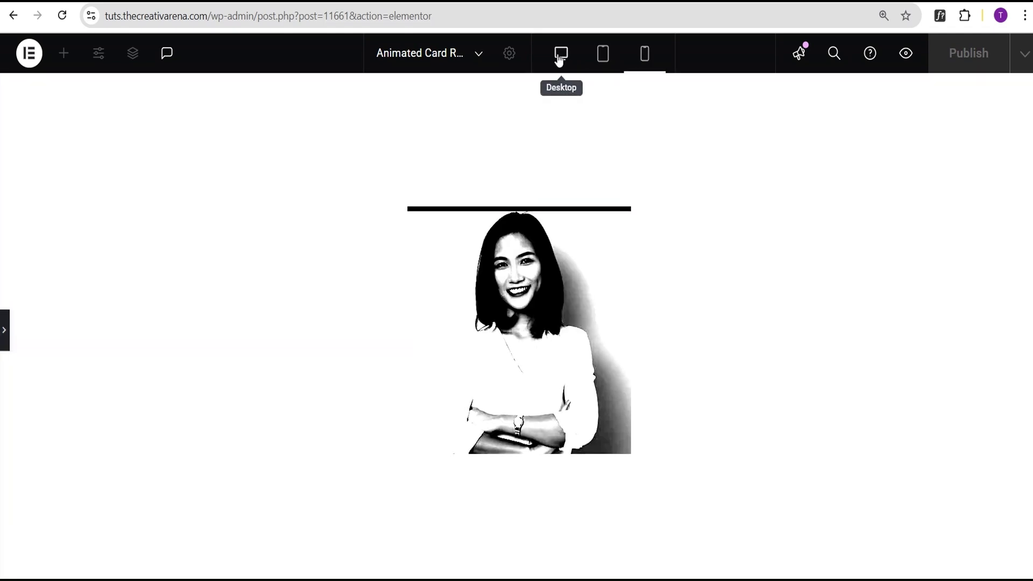
pyautogui.click(6, 332)
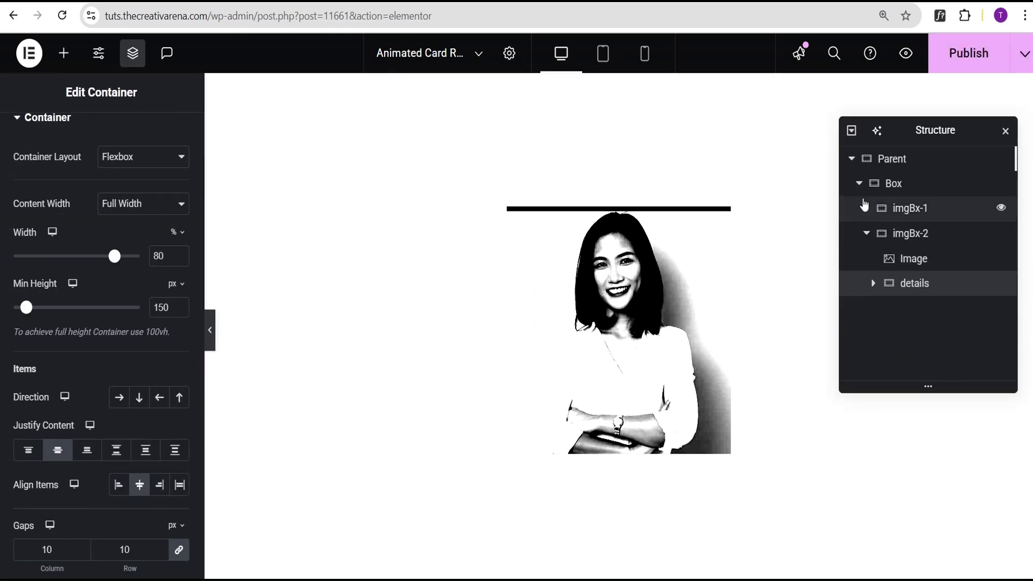
# Step: Collapse the Box container and duplicate it twice inside Parent to make three cards
pyautogui.click(866, 233)
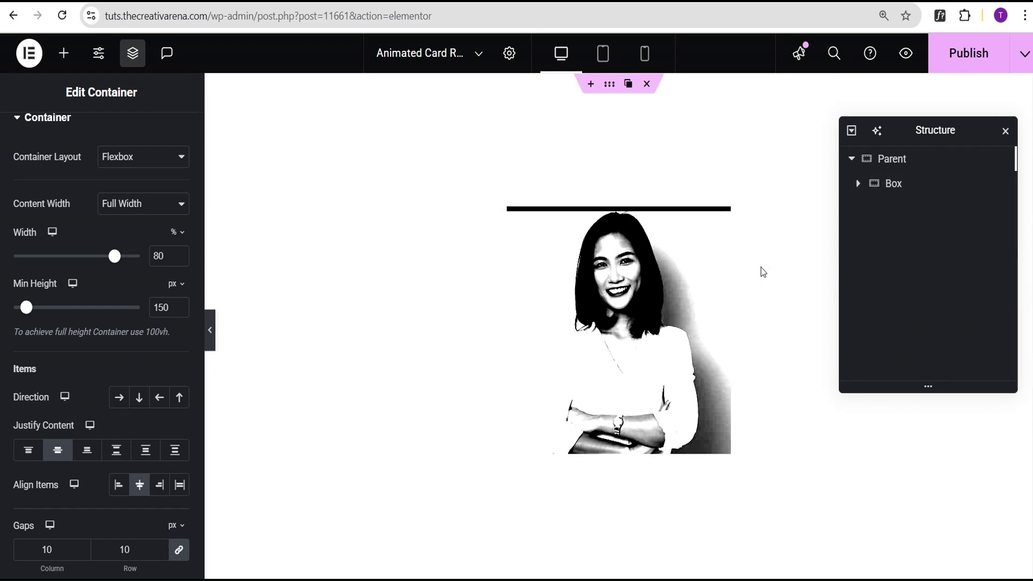
pyautogui.click(922, 192)
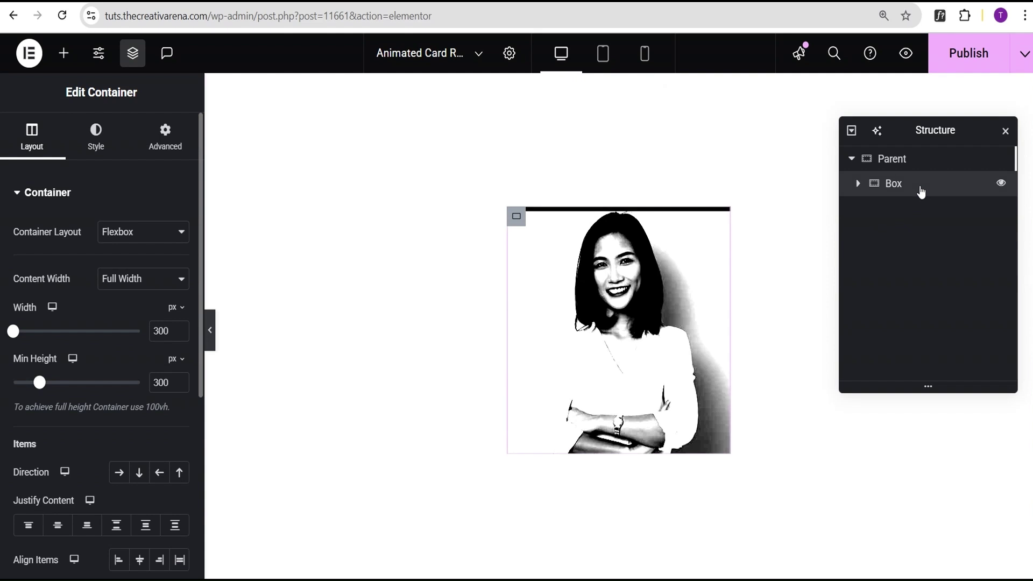
pyautogui.rightClick(920, 192)
pyautogui.click(916, 195)
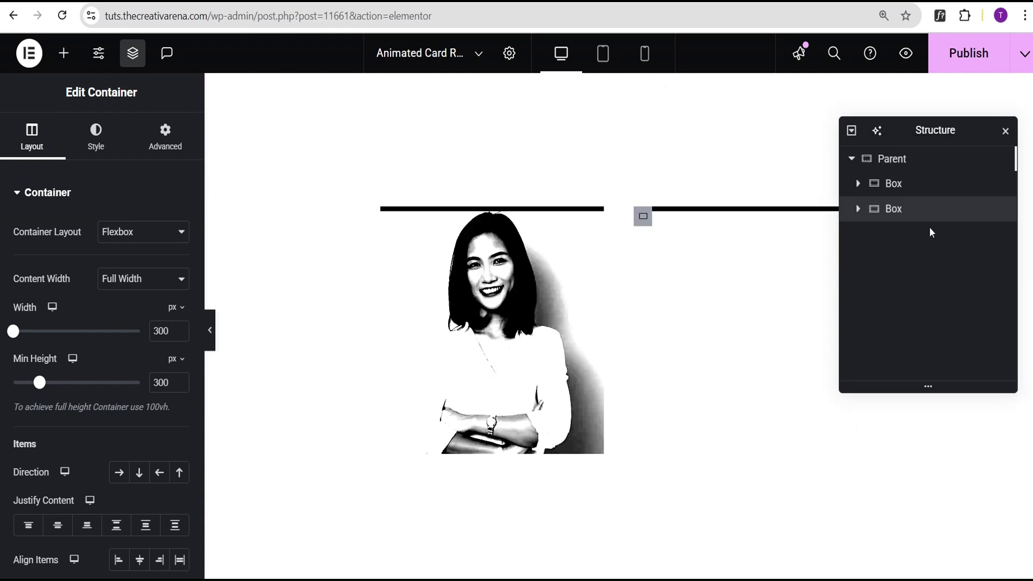
pyautogui.rightClick(922, 214)
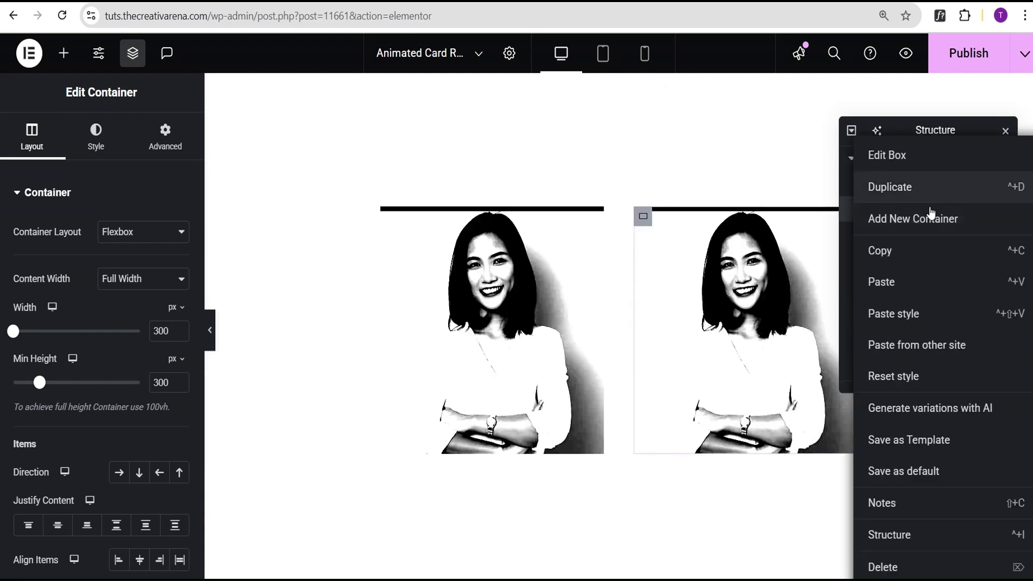
pyautogui.click(930, 203)
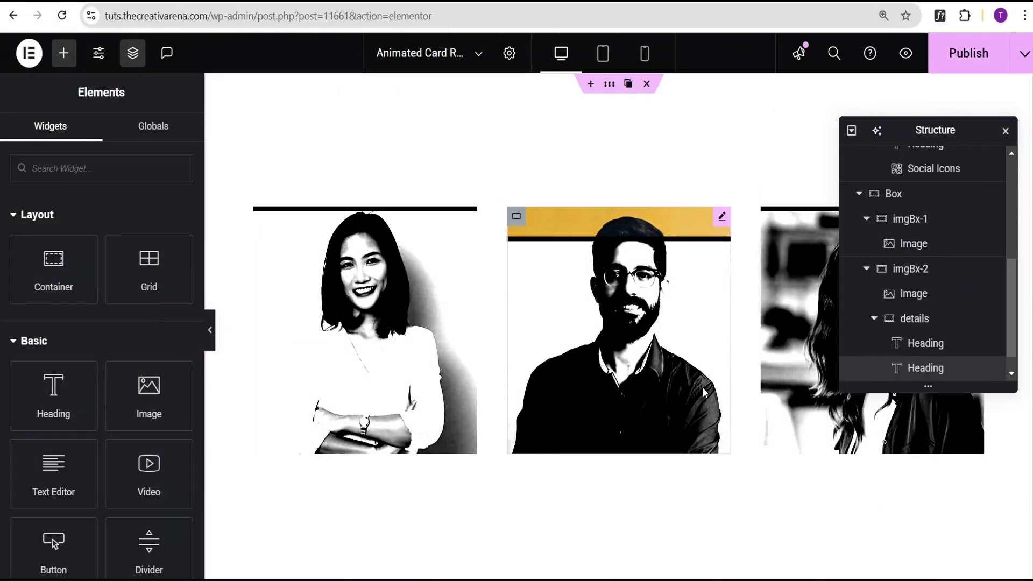
# Step: Preview the hover reveal on the three team cards in the full-width desktop view and the tablet view
pyautogui.click(210, 332)
pyautogui.moveTo(294, 367)
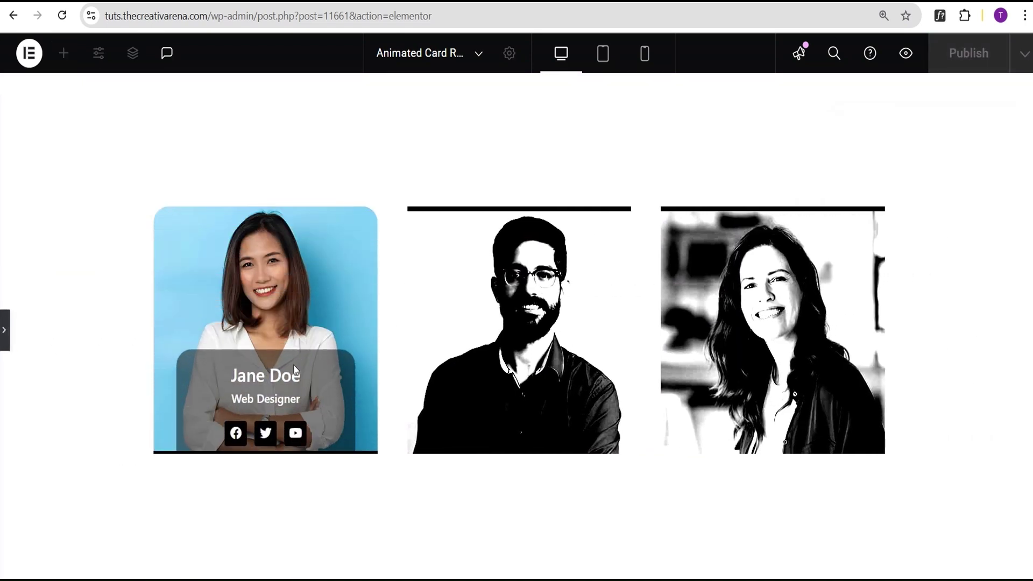
pyautogui.moveTo(536, 379)
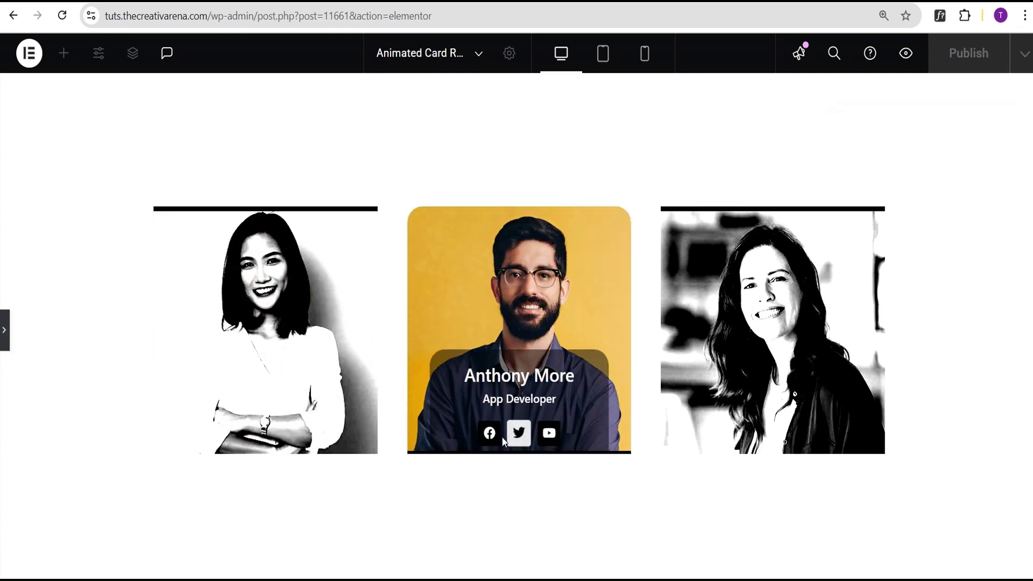
pyautogui.moveTo(754, 365)
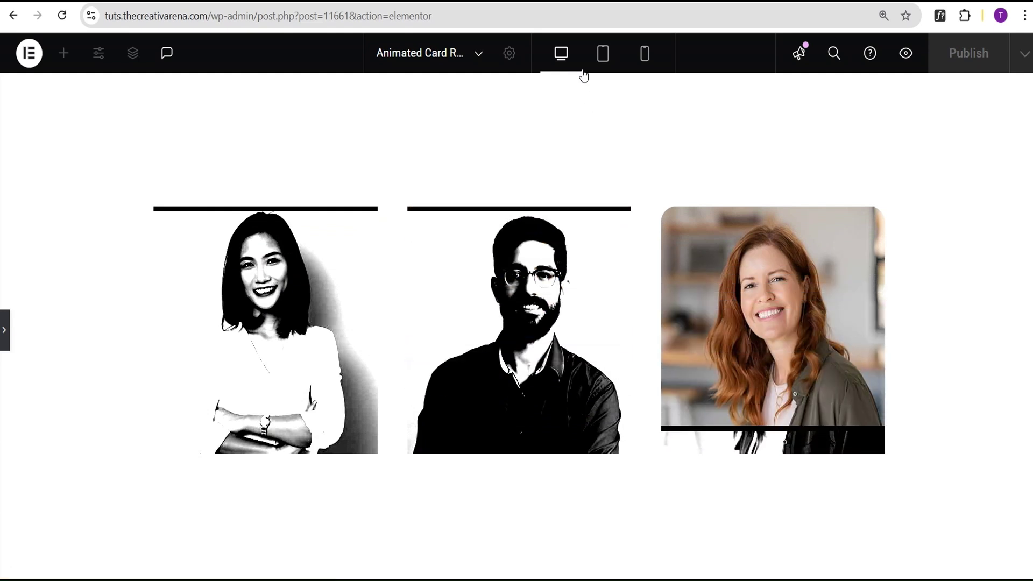
pyautogui.click(598, 60)
pyautogui.moveTo(645, 241)
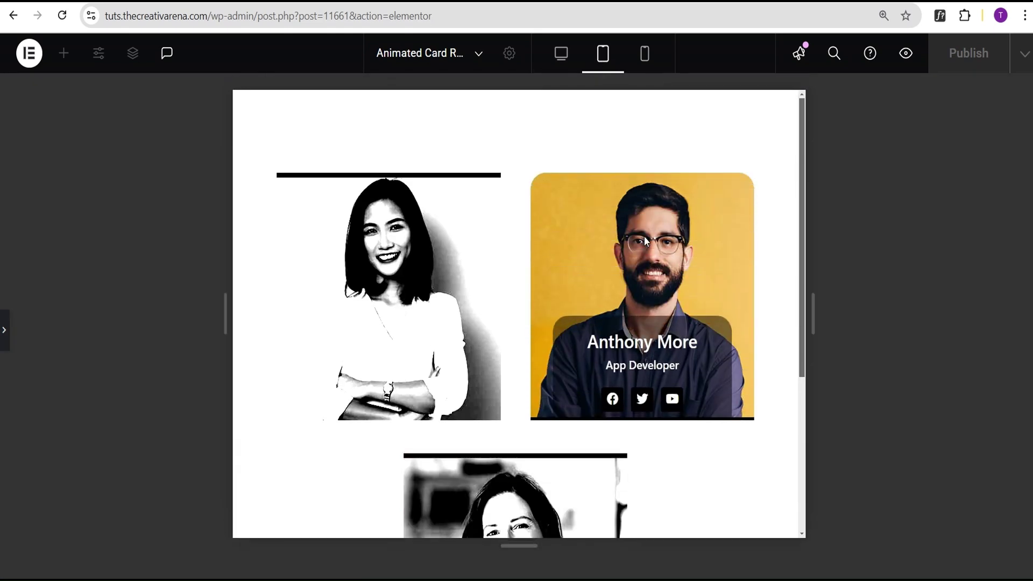
pyautogui.moveTo(477, 267)
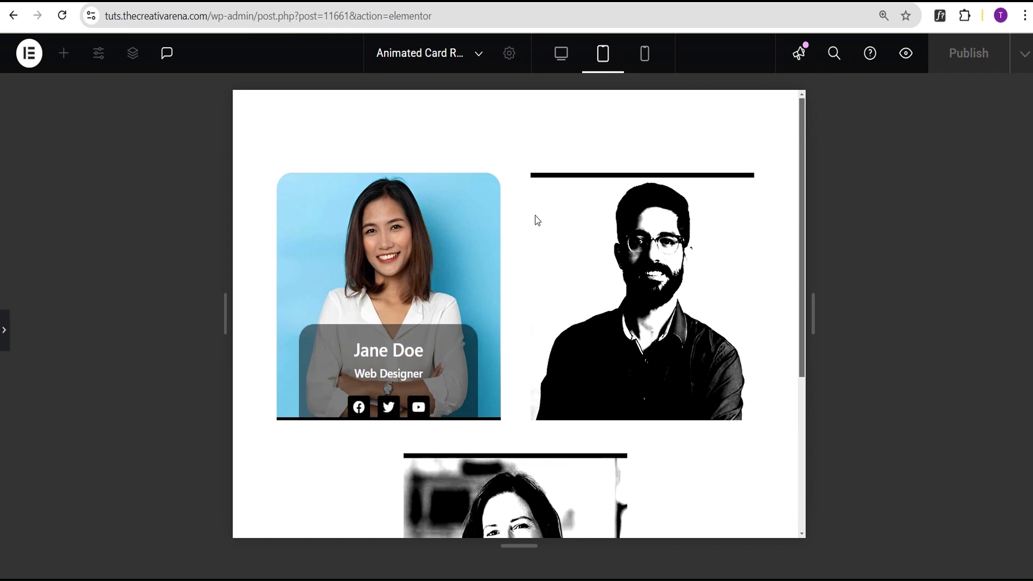
# Step: Check the stacked team cards and their hover reveal effect in the mobile view
pyautogui.click(644, 54)
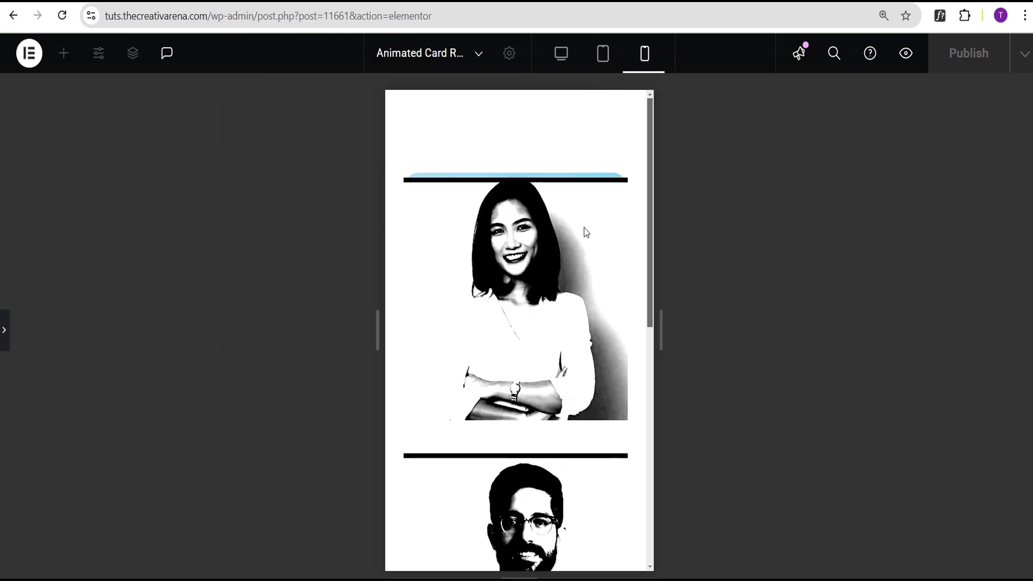
pyautogui.scroll(-1, 560, 249)
pyautogui.moveTo(560, 248)
pyautogui.scroll(-3, 558, 251)
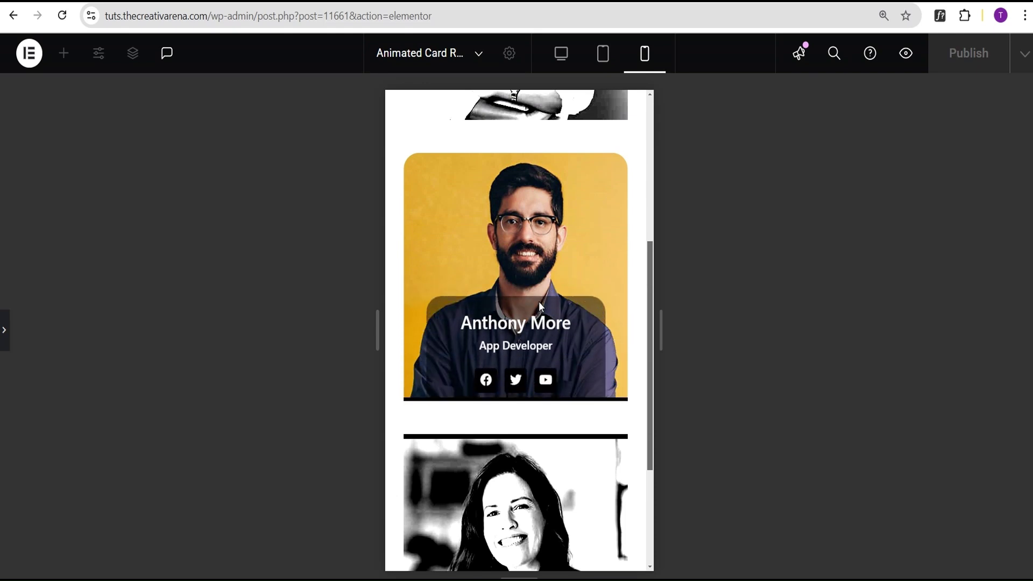
pyautogui.scroll(-3, 539, 302)
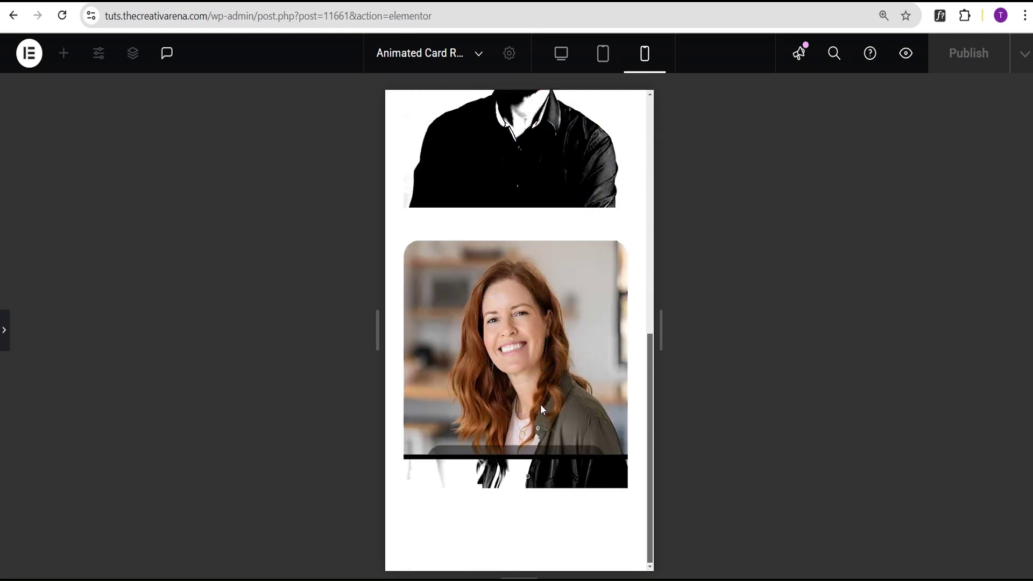
pyautogui.scroll(8, 540, 392)
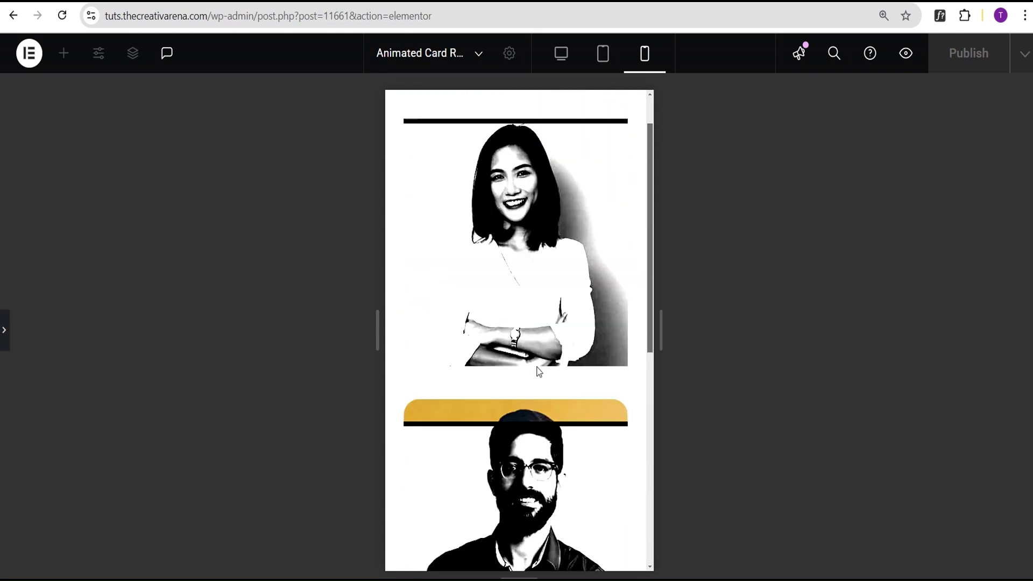
# Step: Publish the page from the desktop view and test the hover reveal on all three cards in the browser preview
pyautogui.click(10, 333)
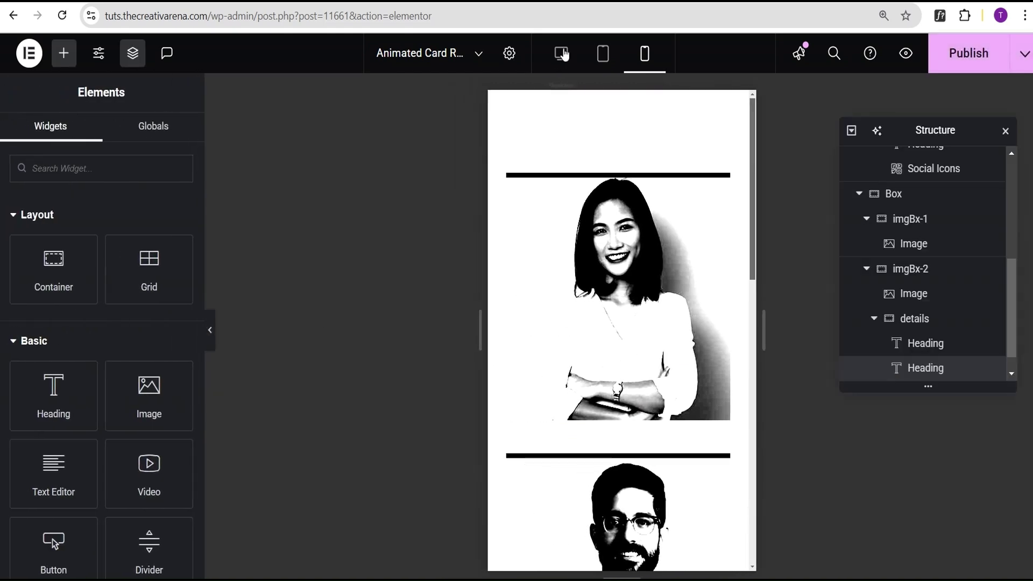
pyautogui.click(562, 54)
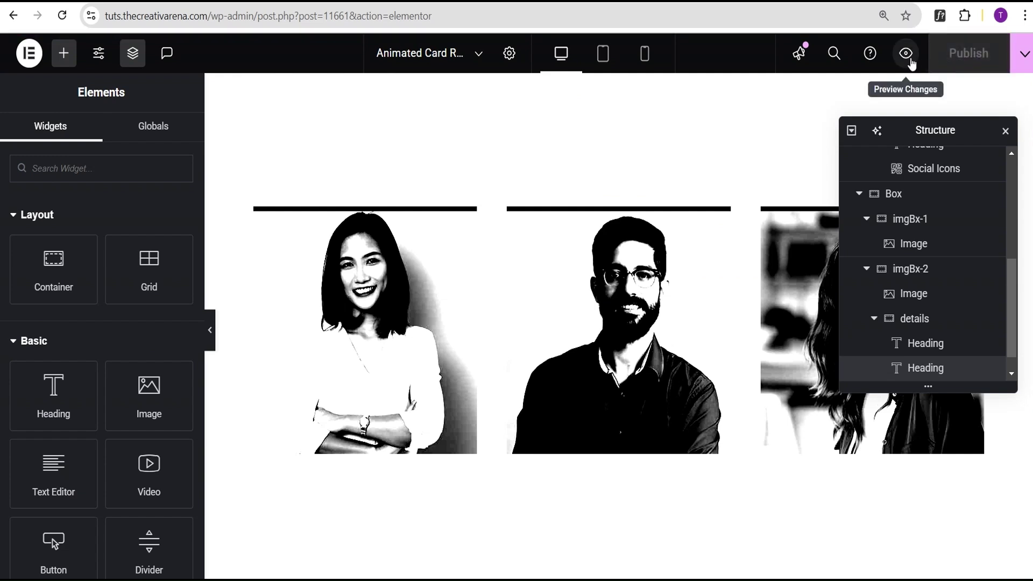
pyautogui.click(907, 60)
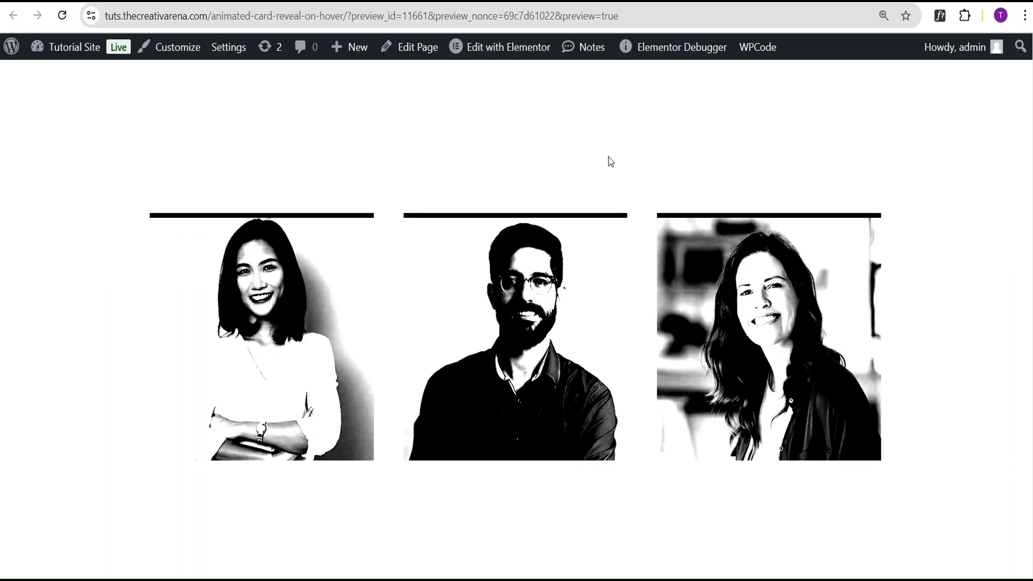
pyautogui.moveTo(760, 342)
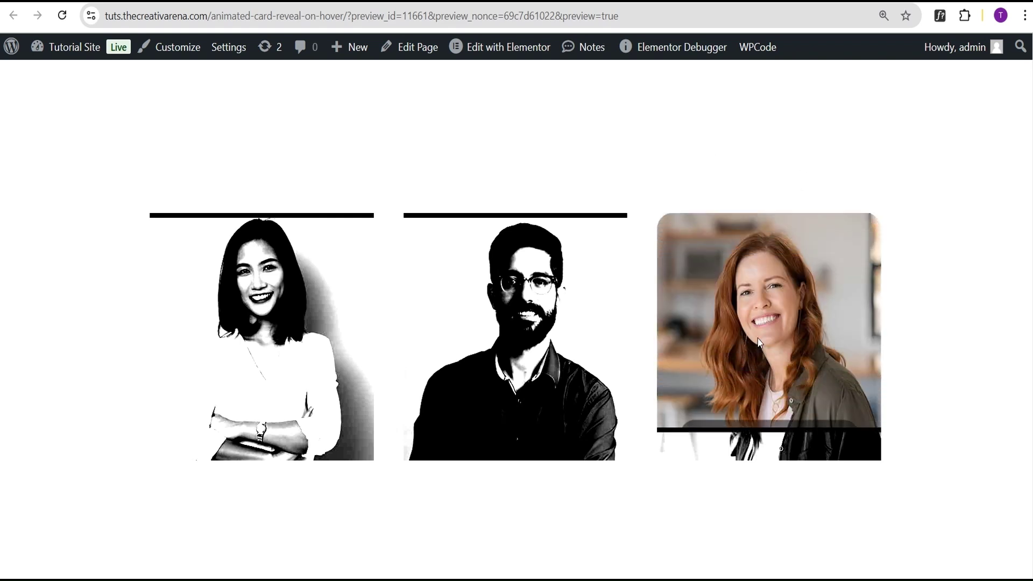
pyautogui.moveTo(624, 318)
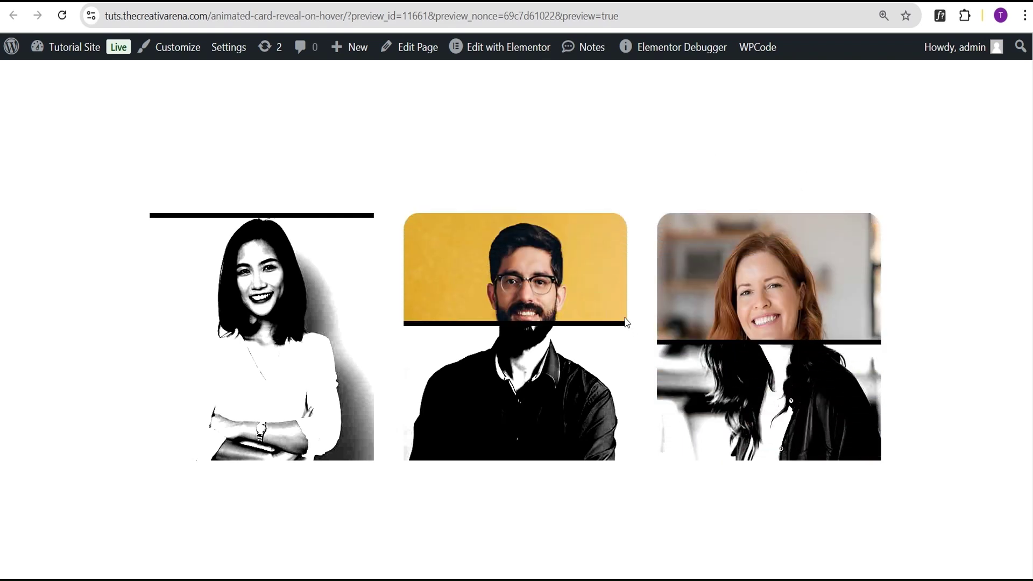
pyautogui.moveTo(245, 282)
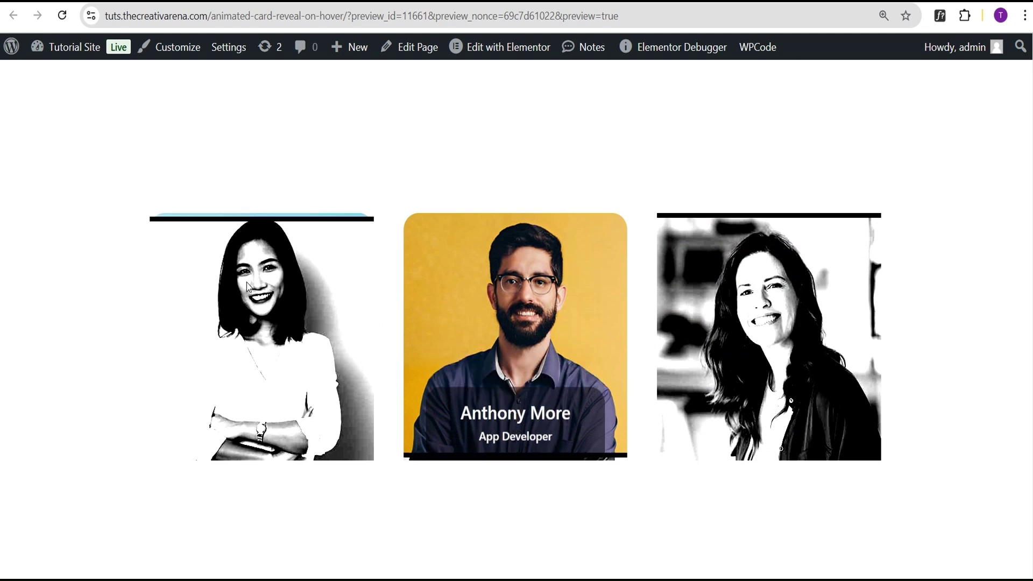
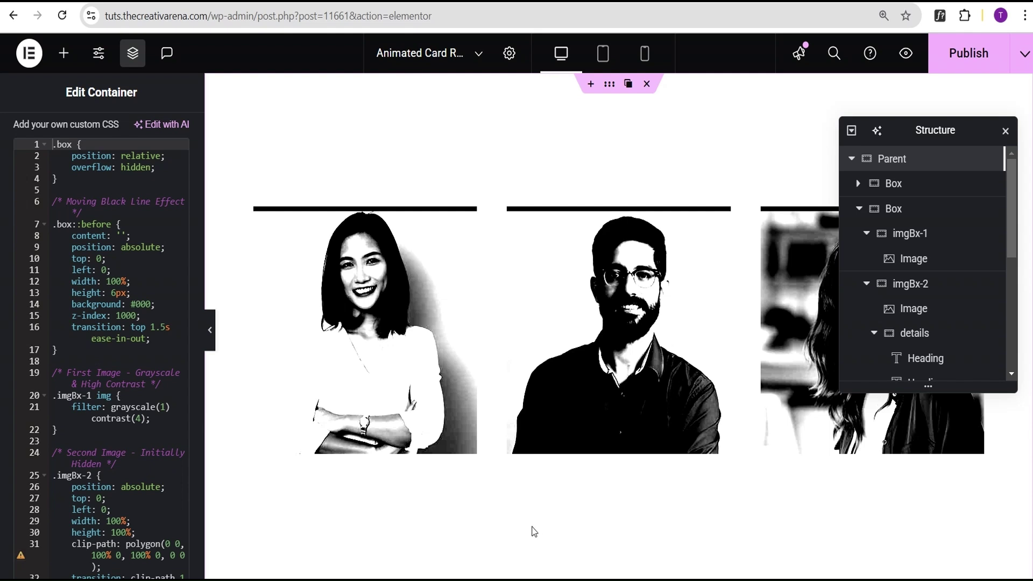
# Step: Try contrast values 1 and 2 in the .imgBx-1 img filter of the Parent container's custom CSS
pyautogui.scroll(-2, 88, 332)
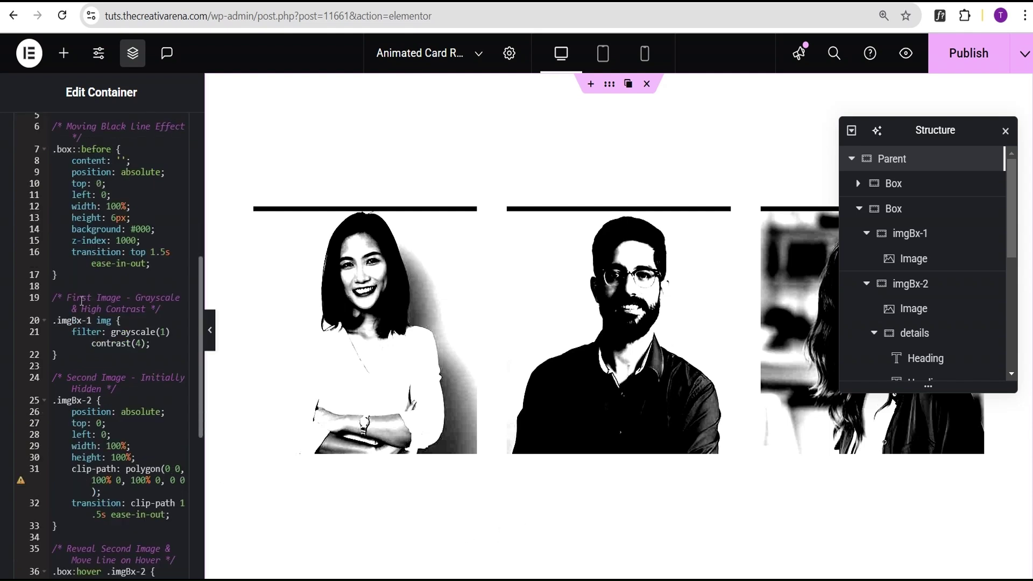
pyautogui.click(142, 343)
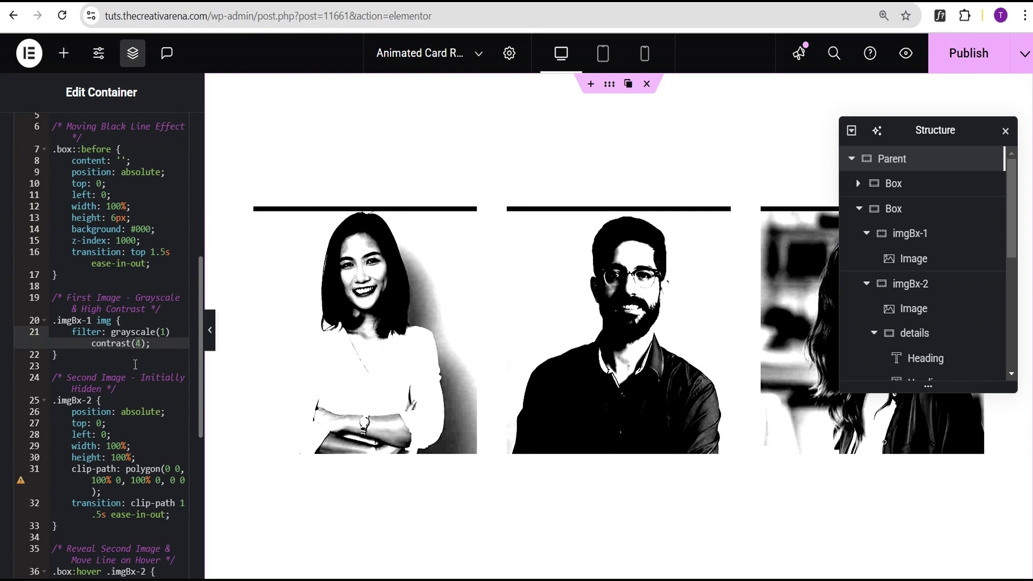
pyautogui.press('BackSpace')
pyautogui.write('1')
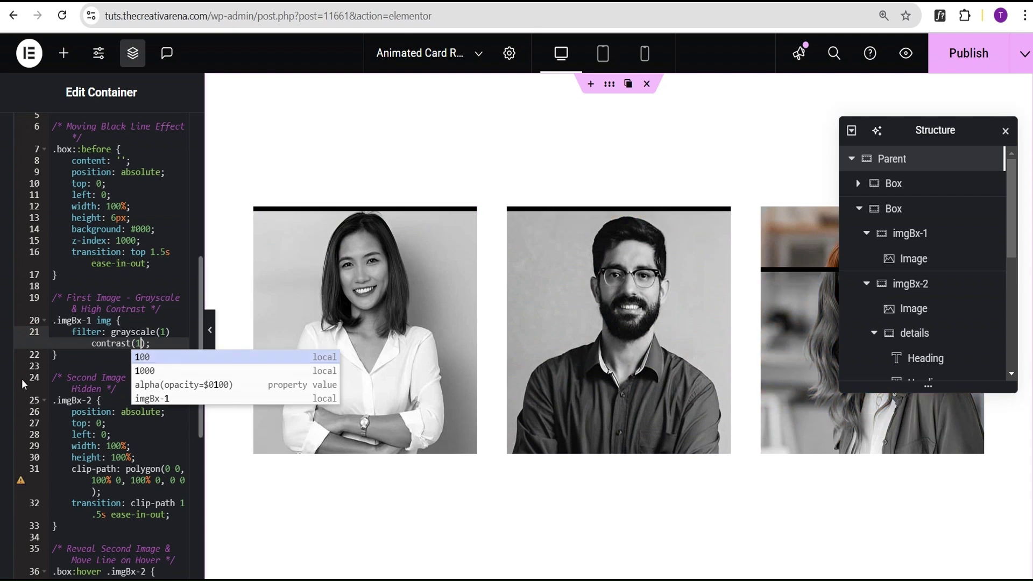
pyautogui.click(107, 343)
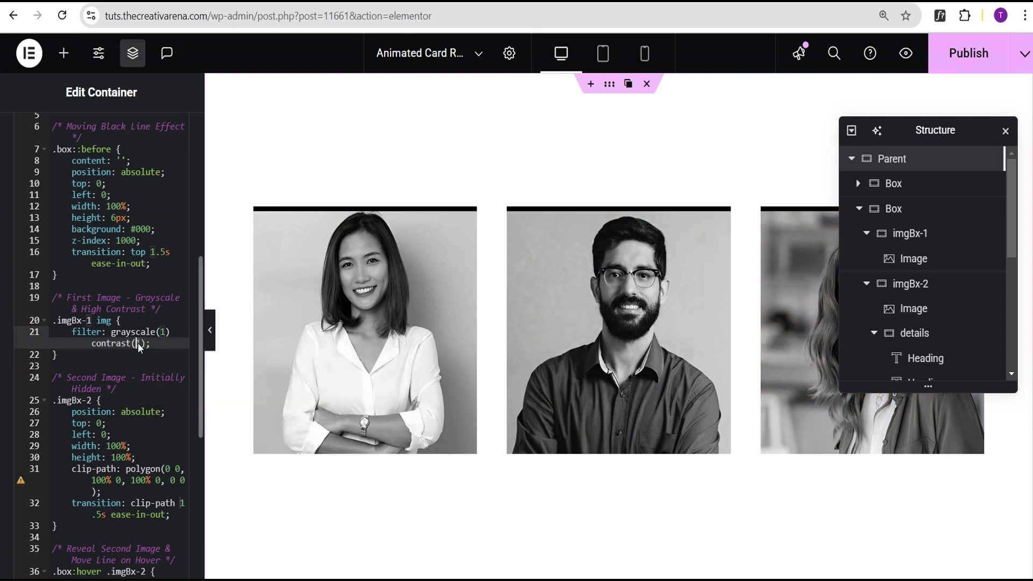
pyautogui.write('2')
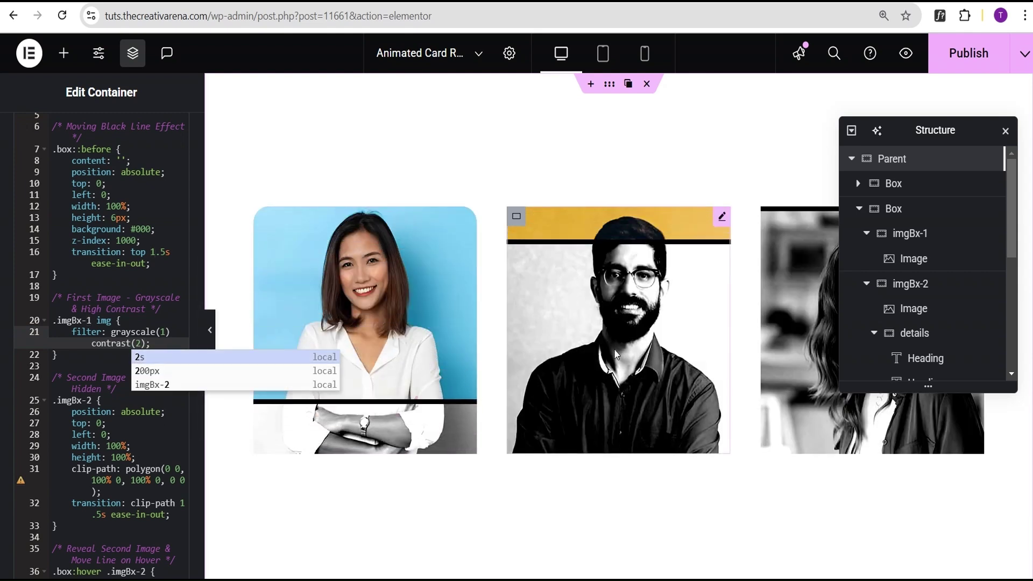
# Step: Set the contrast in the .imgBx-1 img filter rule to 8
pyautogui.click(141, 343)
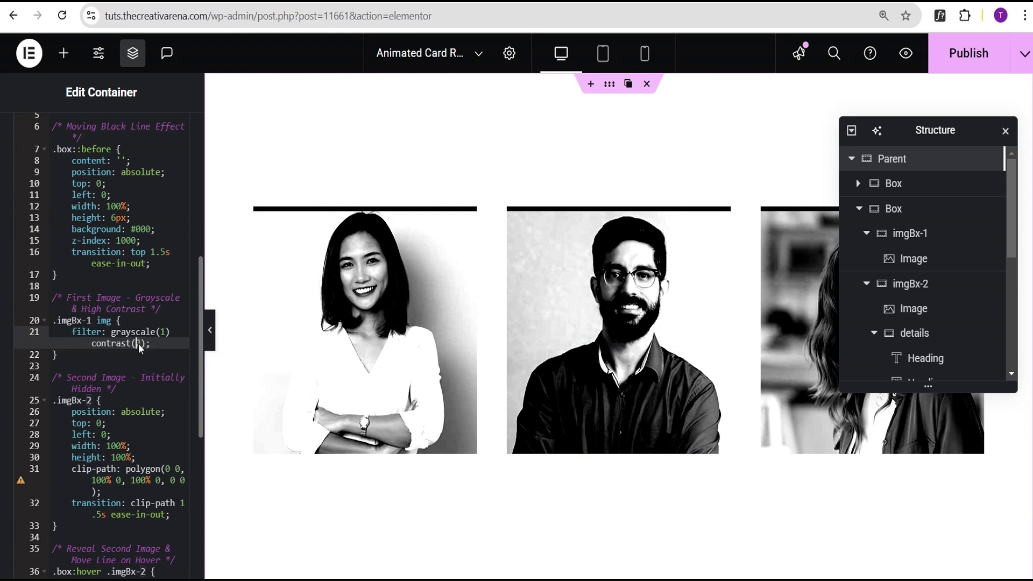
pyautogui.write('4')
pyautogui.press('BackSpace')
pyautogui.write('8')
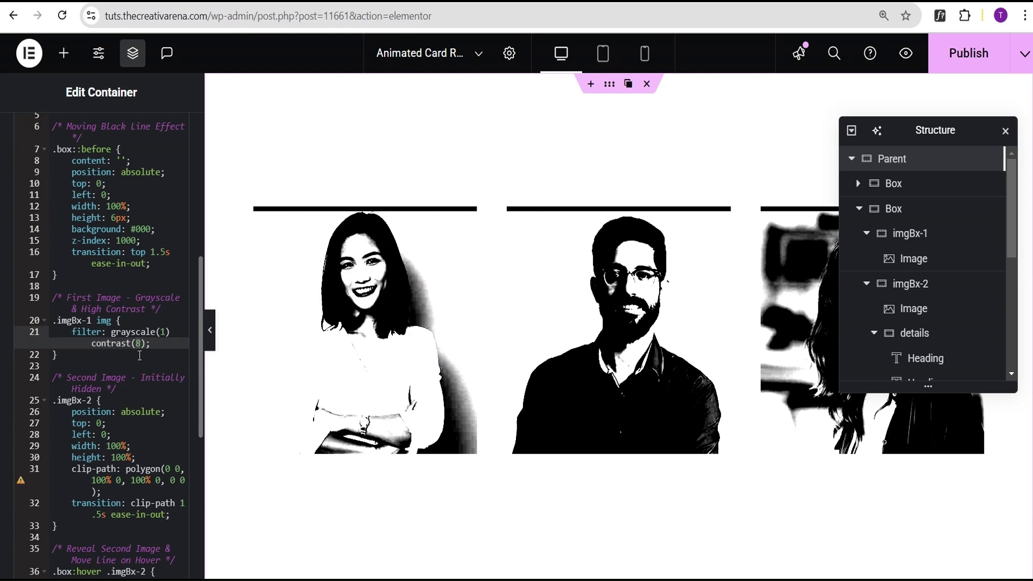
# Step: Set the contrast in the .imgBx-1 img filter rule to 4
pyautogui.press('BackSpace')
pyautogui.write('4')
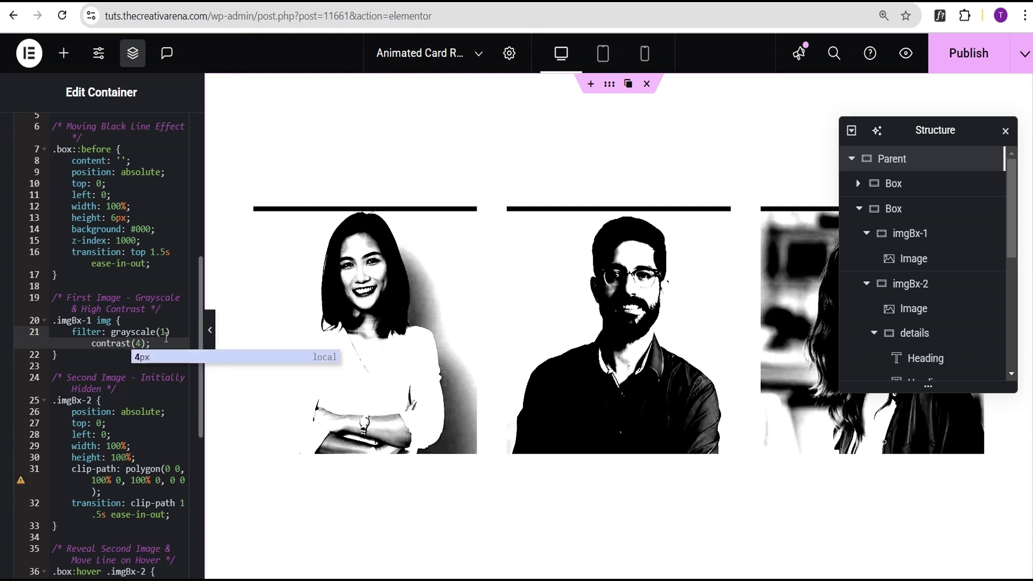
# Step: Try a grayscale value of 0 in the .imgBx-1 img filter rule, check the first card, and restore the value to 1
pyautogui.click(161, 332)
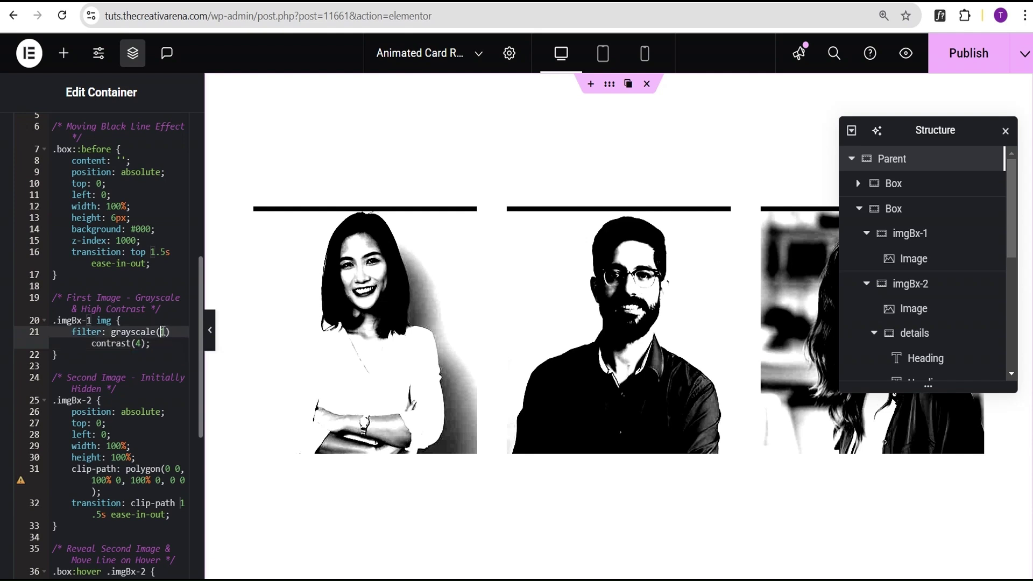
pyautogui.press('BackSpace')
pyautogui.write('0')
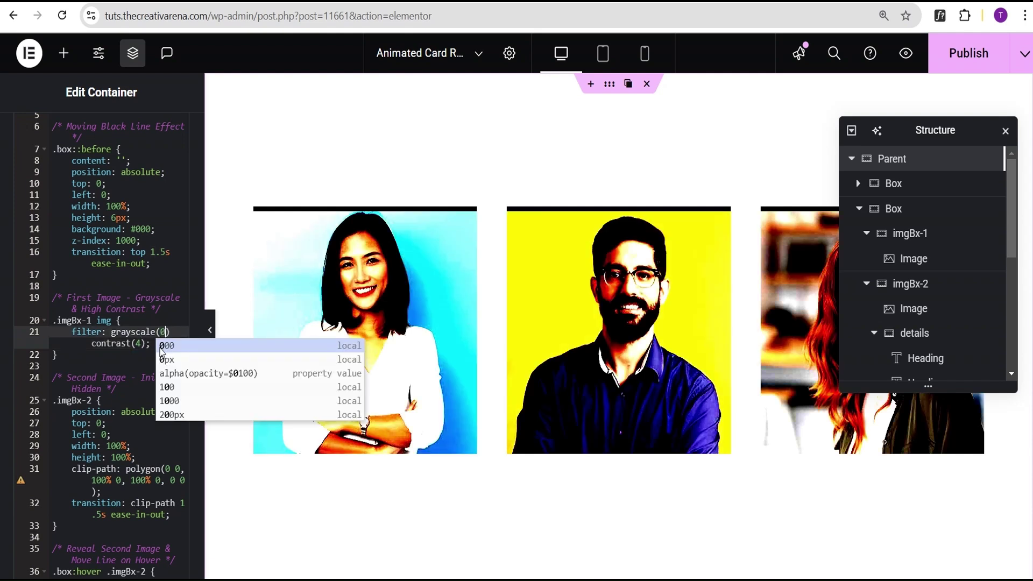
pyautogui.moveTo(295, 327)
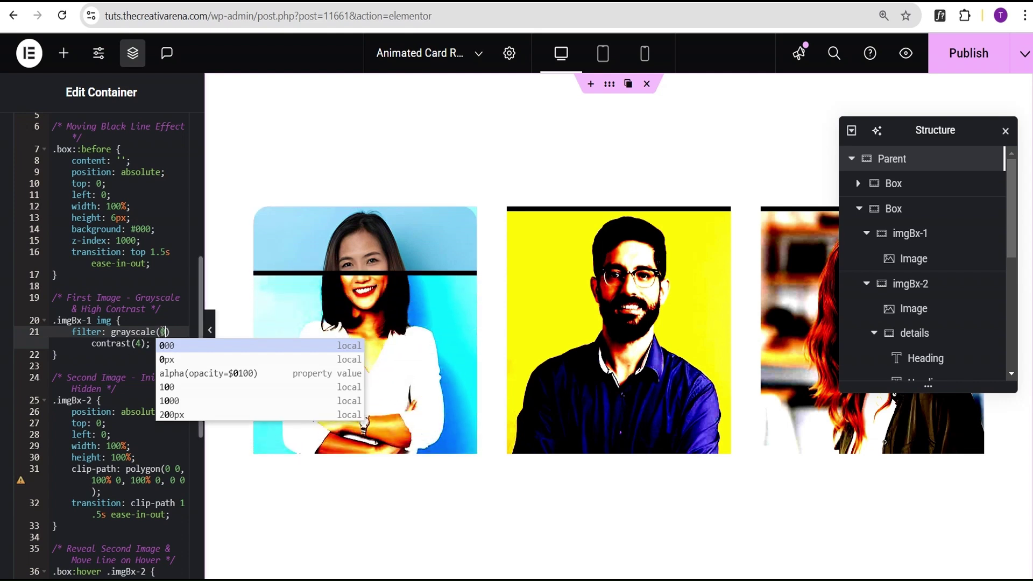
pyautogui.press('BackSpace')
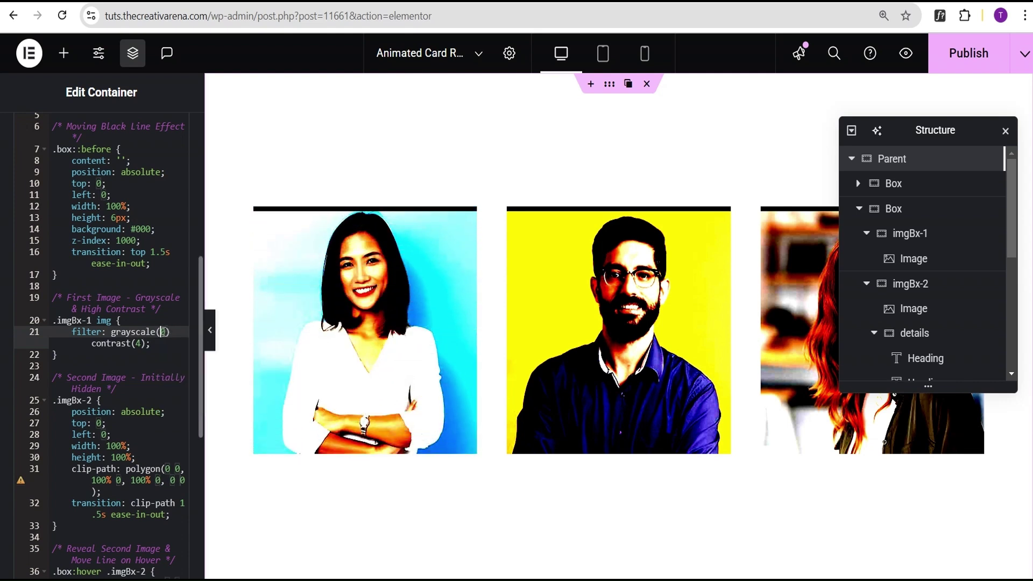
pyautogui.write('1')
pyautogui.click(127, 367)
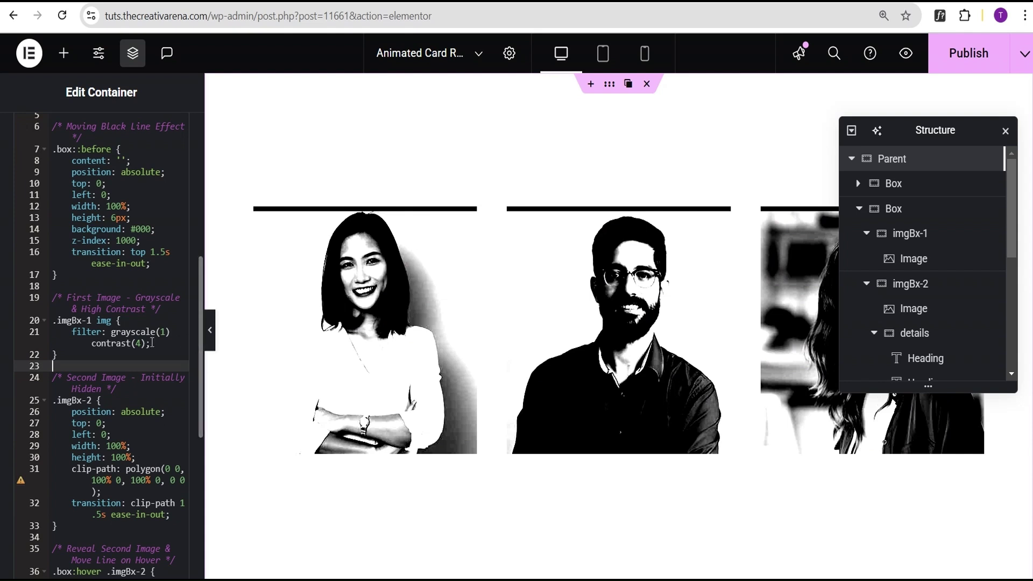
# Step: Cut the entire custom CSS out of the Parent container and publish the page without it
pyautogui.scroll(3, 149, 266)
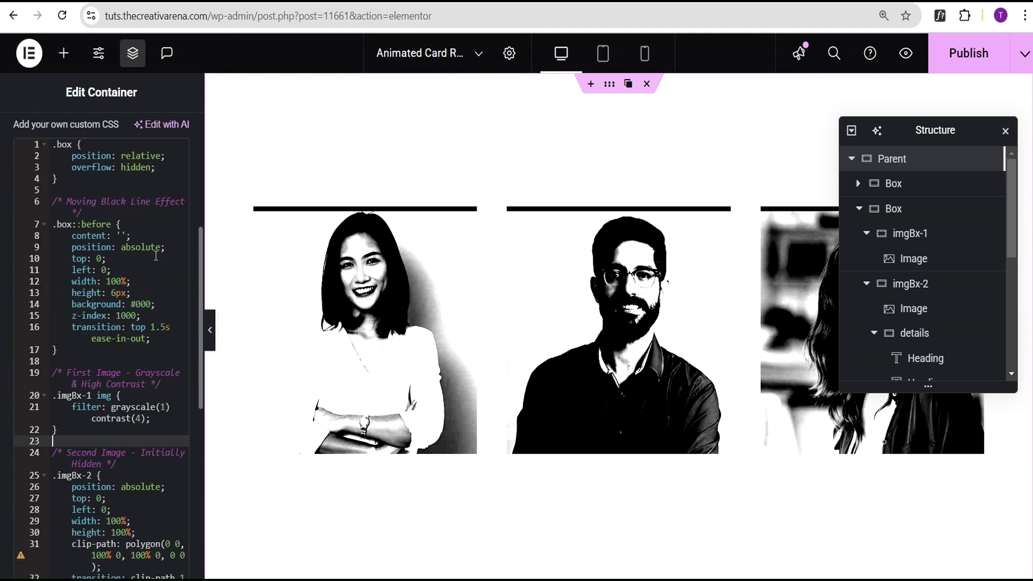
pyautogui.click(154, 263)
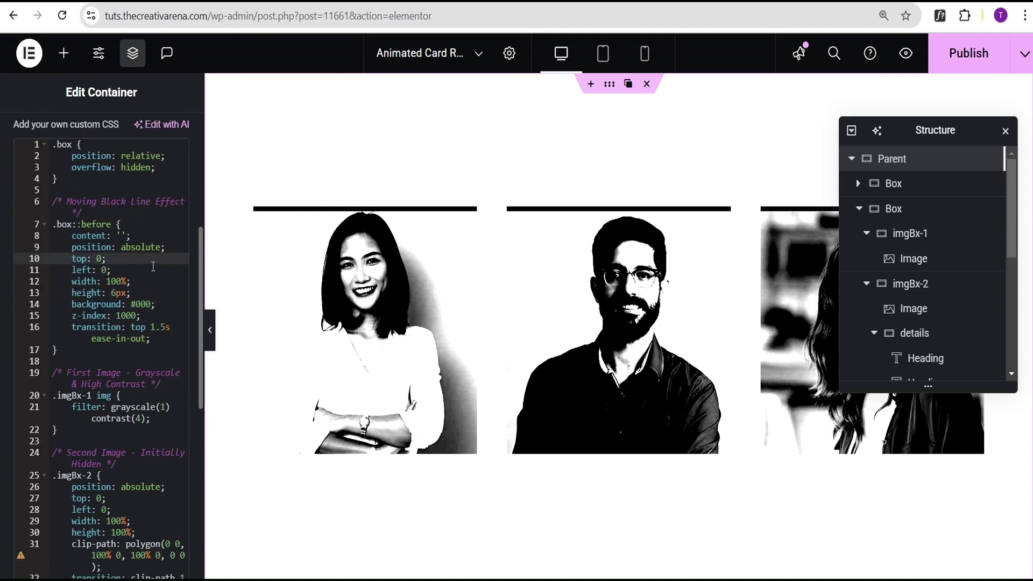
pyautogui.hotkey('ctrl', 'a')
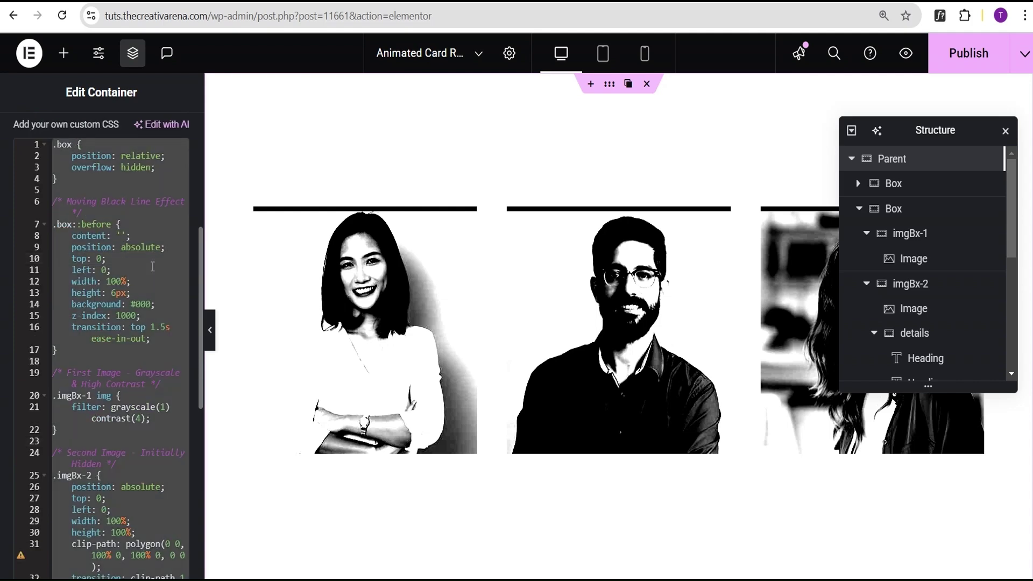
pyautogui.press('BackSpace')
pyautogui.scroll(-4, 456, 338)
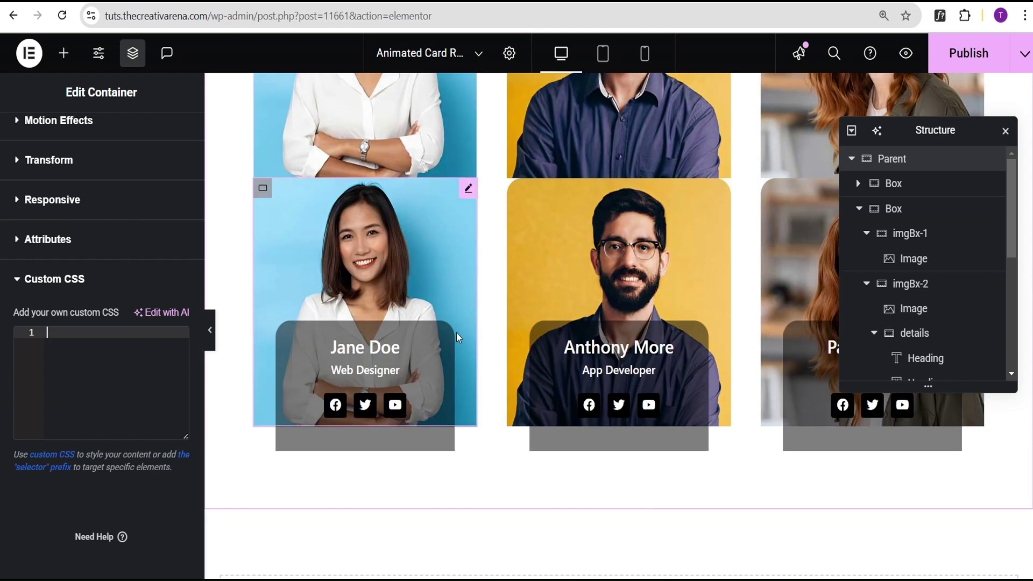
pyautogui.scroll(1, 392, 363)
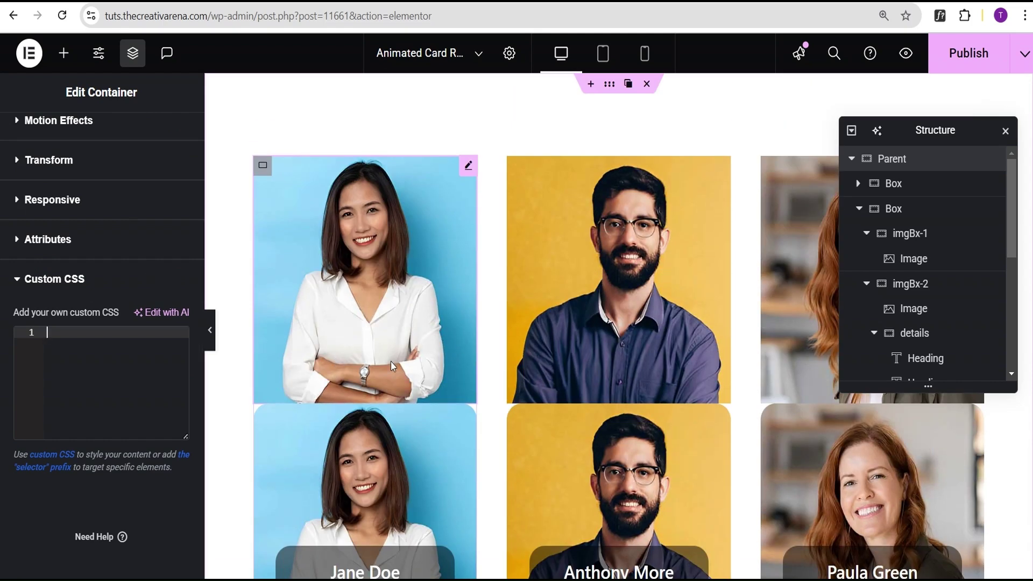
pyautogui.click(976, 64)
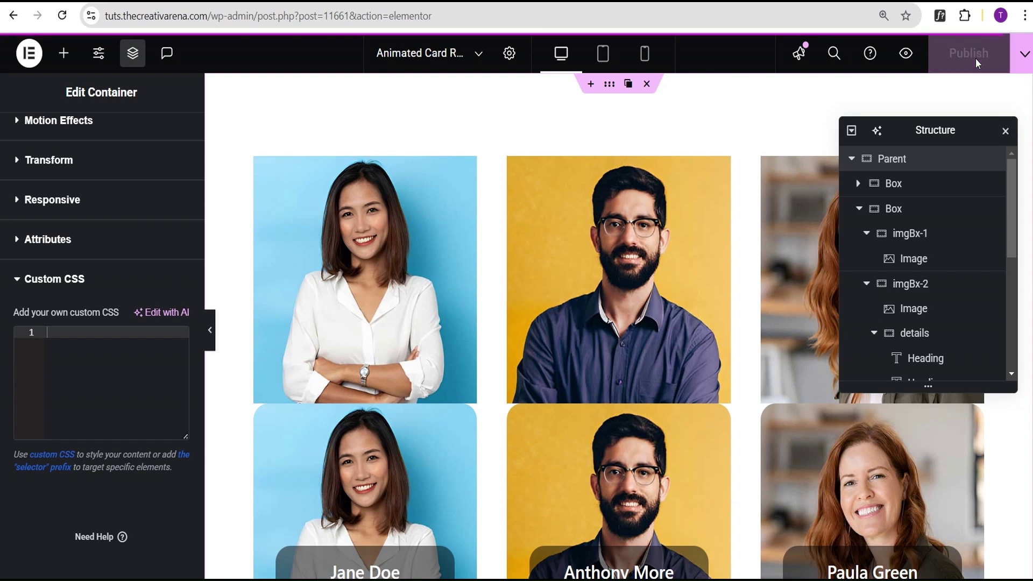
# Step: Switch to the page preview and open the Additional CSS section of the WordPress Customizer
pyautogui.click(209, 3)
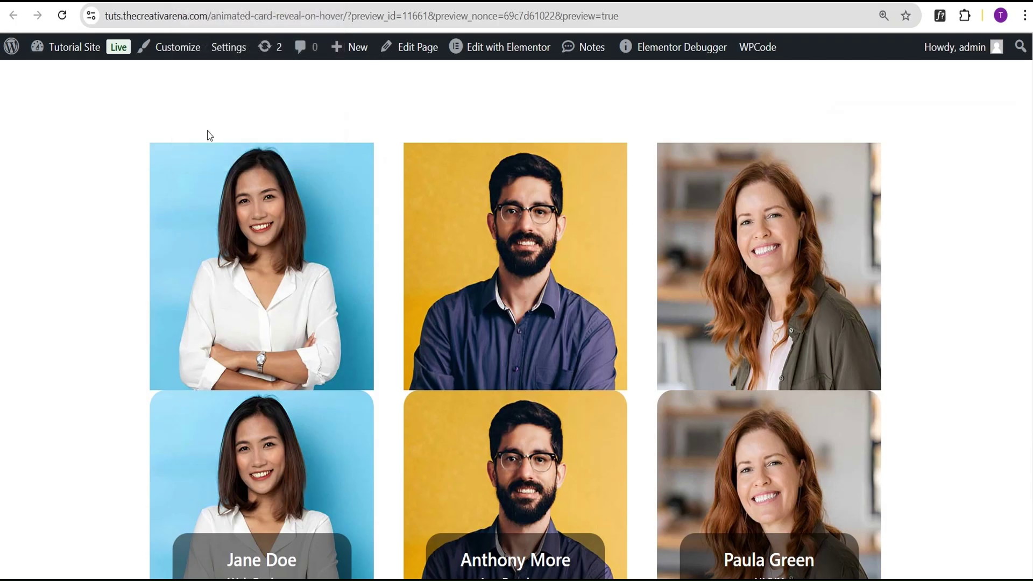
pyautogui.click(176, 51)
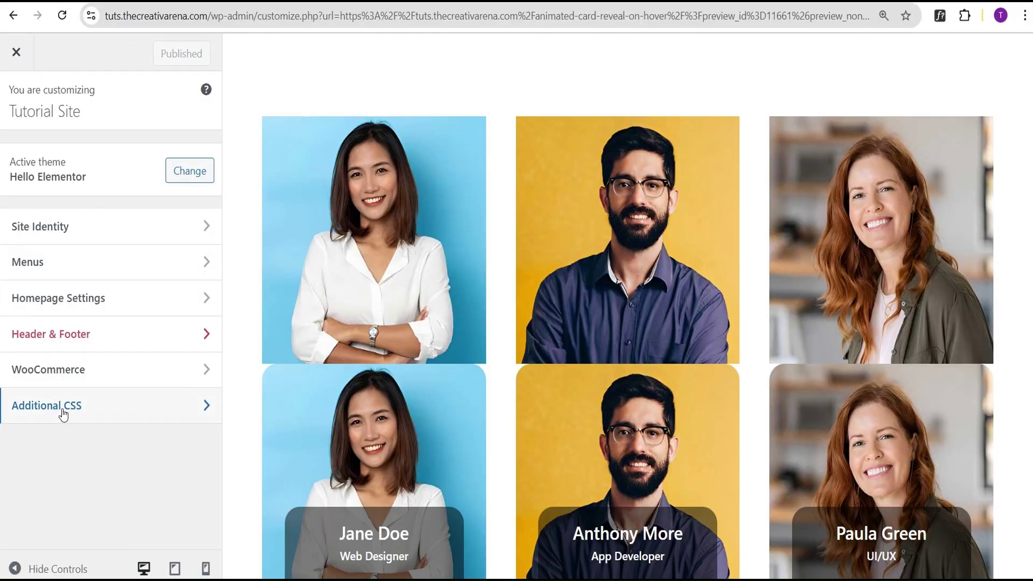
pyautogui.click(63, 413)
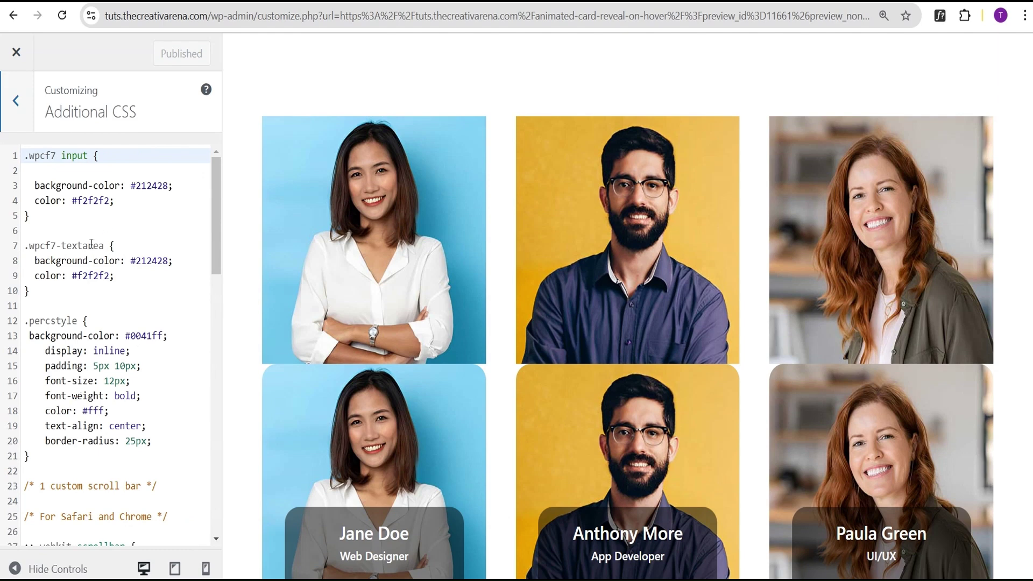
# Step: Paste the team card CSS on a new line after the .hero::before rule at the end of the Additional CSS
pyautogui.scroll(-20, 93, 225)
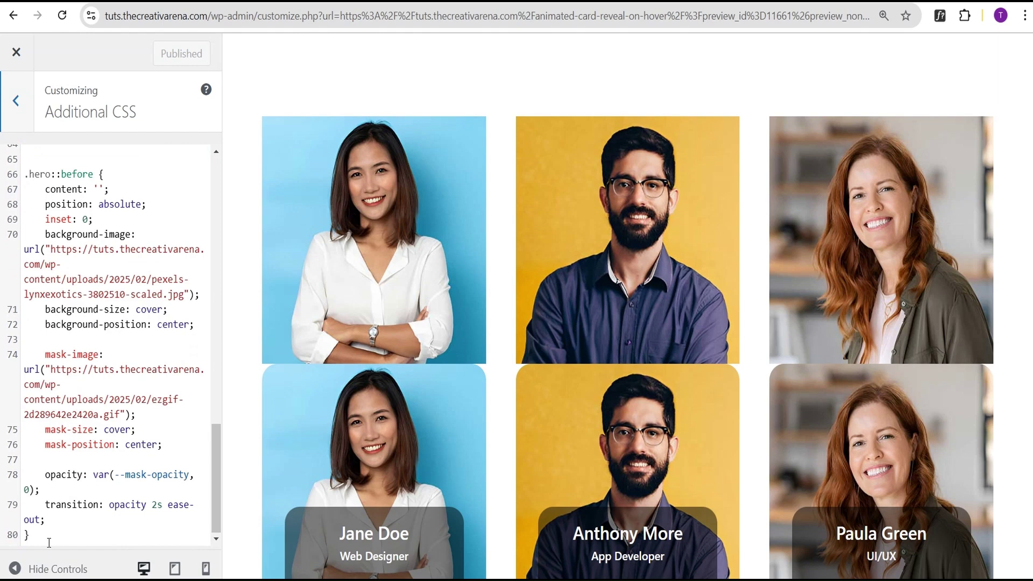
pyautogui.click(48, 543)
pyautogui.press('Return')
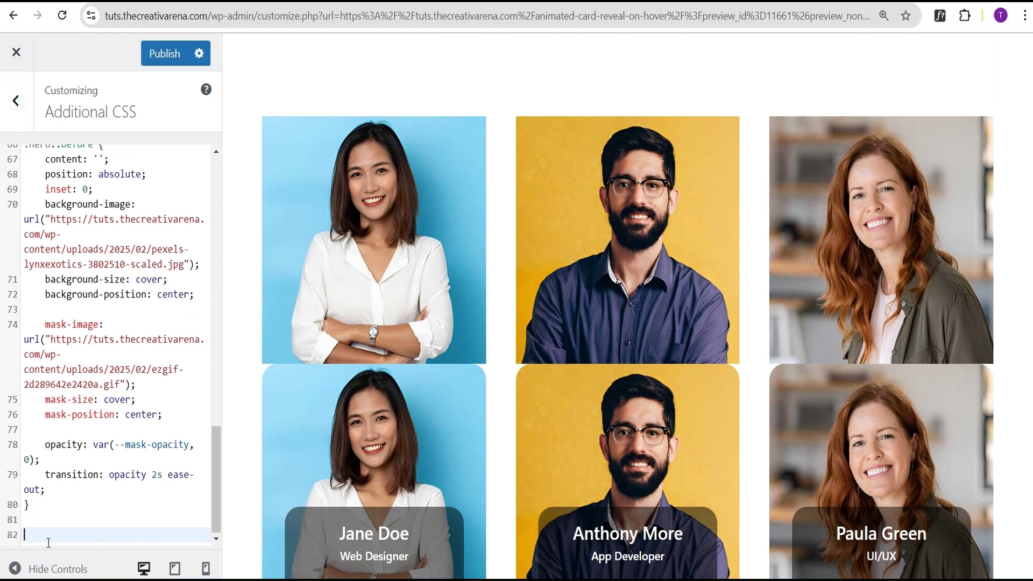
pyautogui.hotkey('ctrl', 'v')
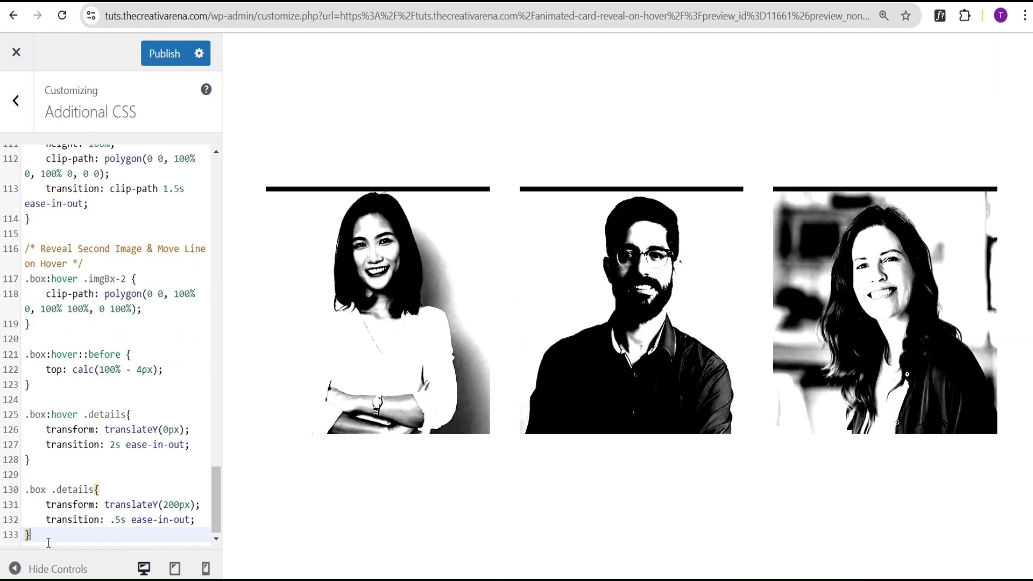
# Step: Test the hover reveal on all three cards in the Customizer preview and publish the Additional CSS
pyautogui.moveTo(405, 322)
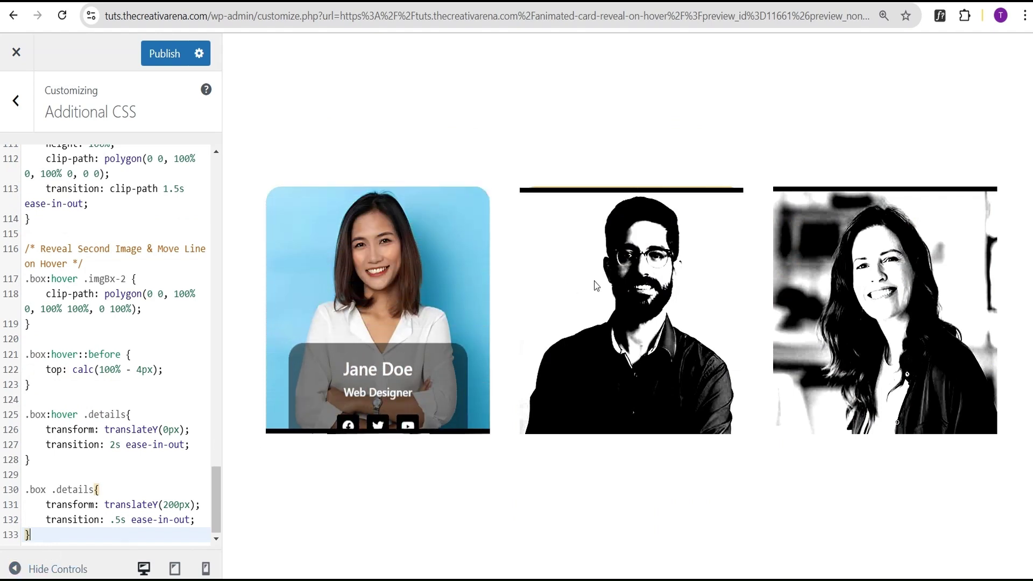
pyautogui.moveTo(597, 283)
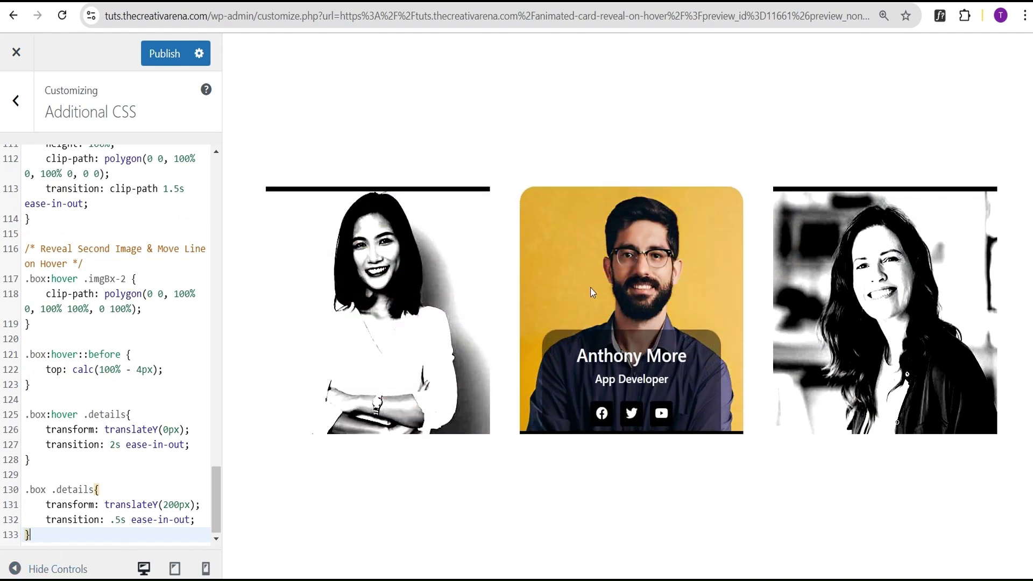
pyautogui.moveTo(918, 352)
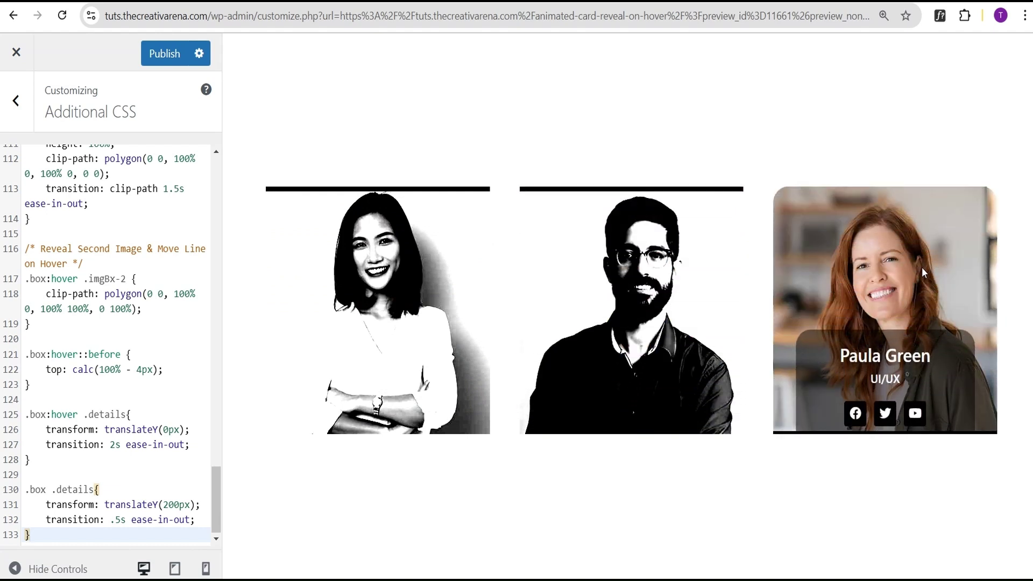
pyautogui.click(174, 58)
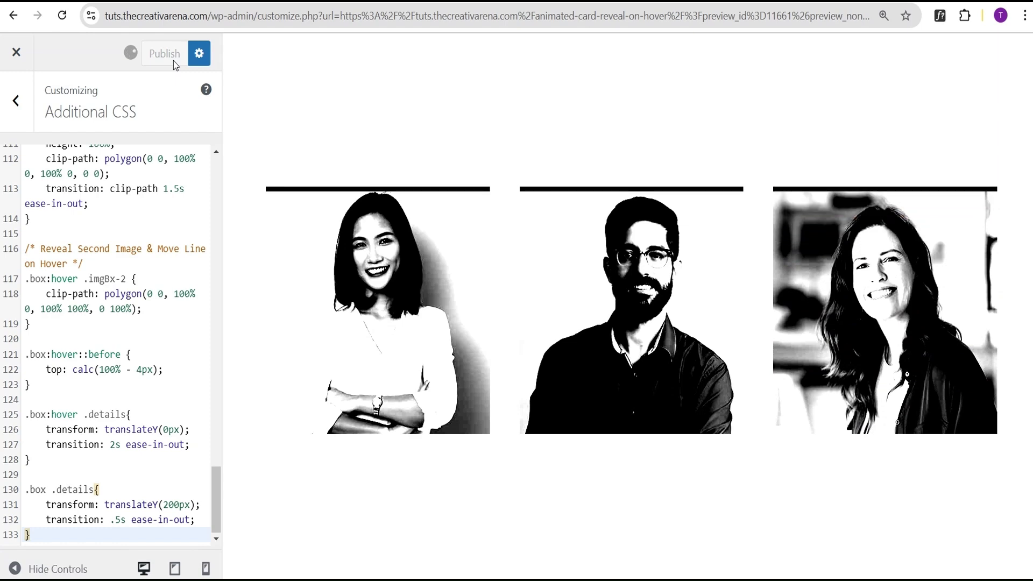
# Step: Close the Customizer and check the cards' hover reveal on the published page
pyautogui.click(7, 59)
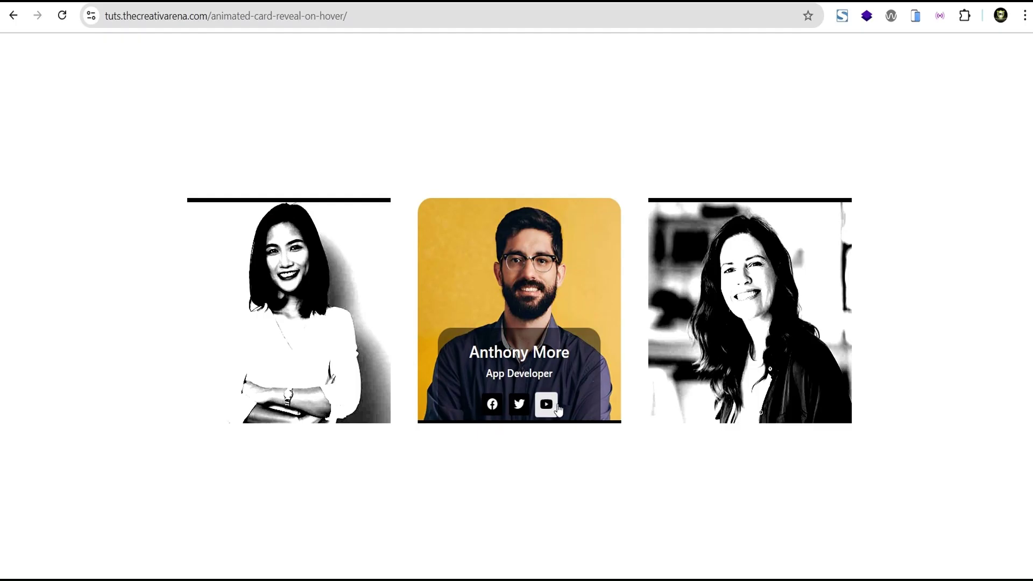
pyautogui.moveTo(712, 257)
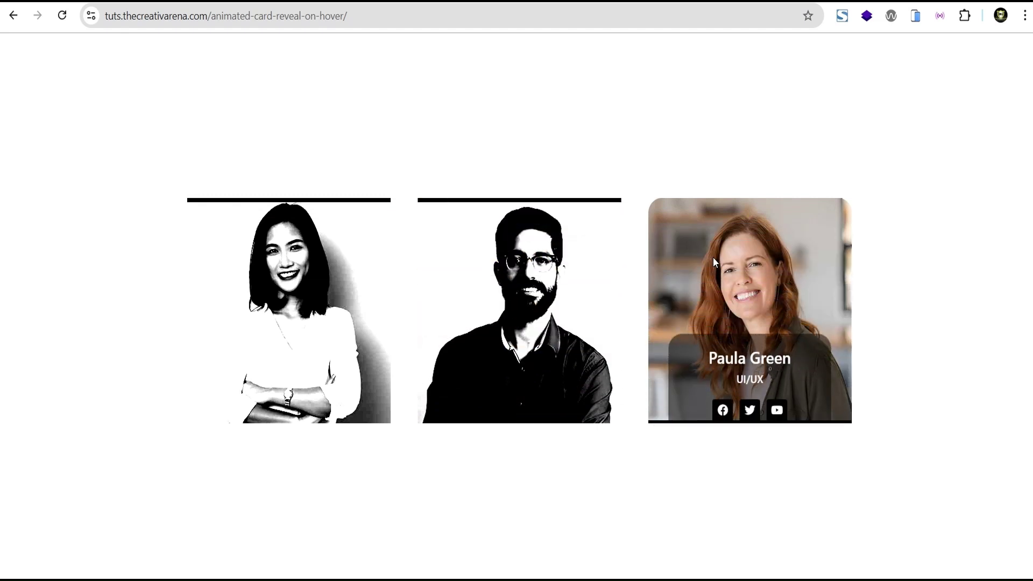